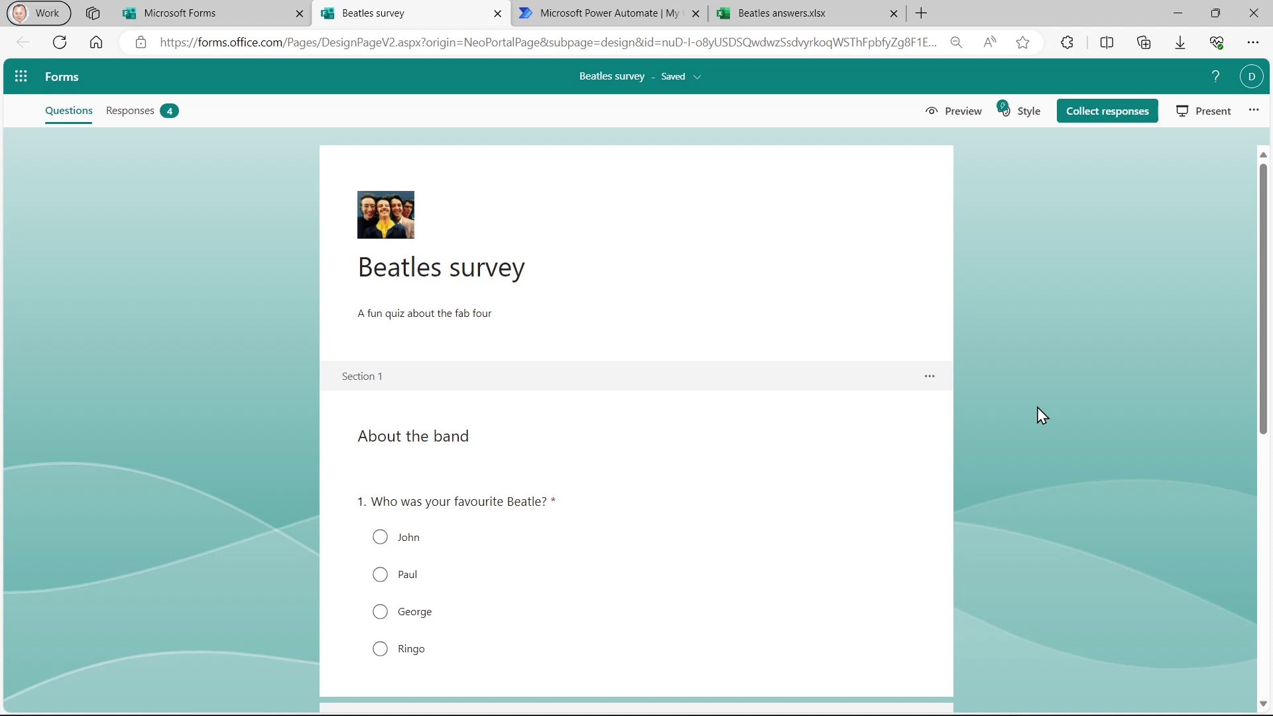
Copy the Beatles survey's response link and load it in the browser to show the live form.
{"action": "scroll", "coordinate": [1038, 408], "scroll_direction": "down", "scroll_amount": 1}
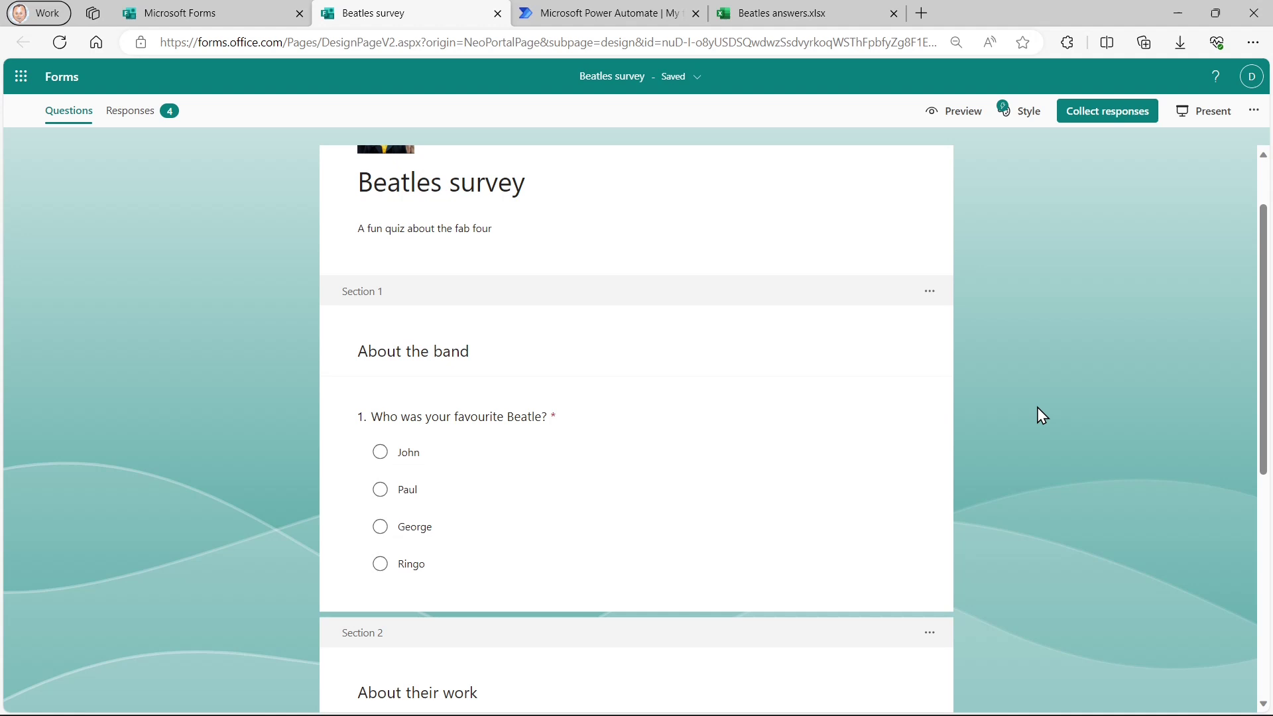
{"action": "scroll", "coordinate": [1037, 407], "scroll_direction": "down", "scroll_amount": 4}
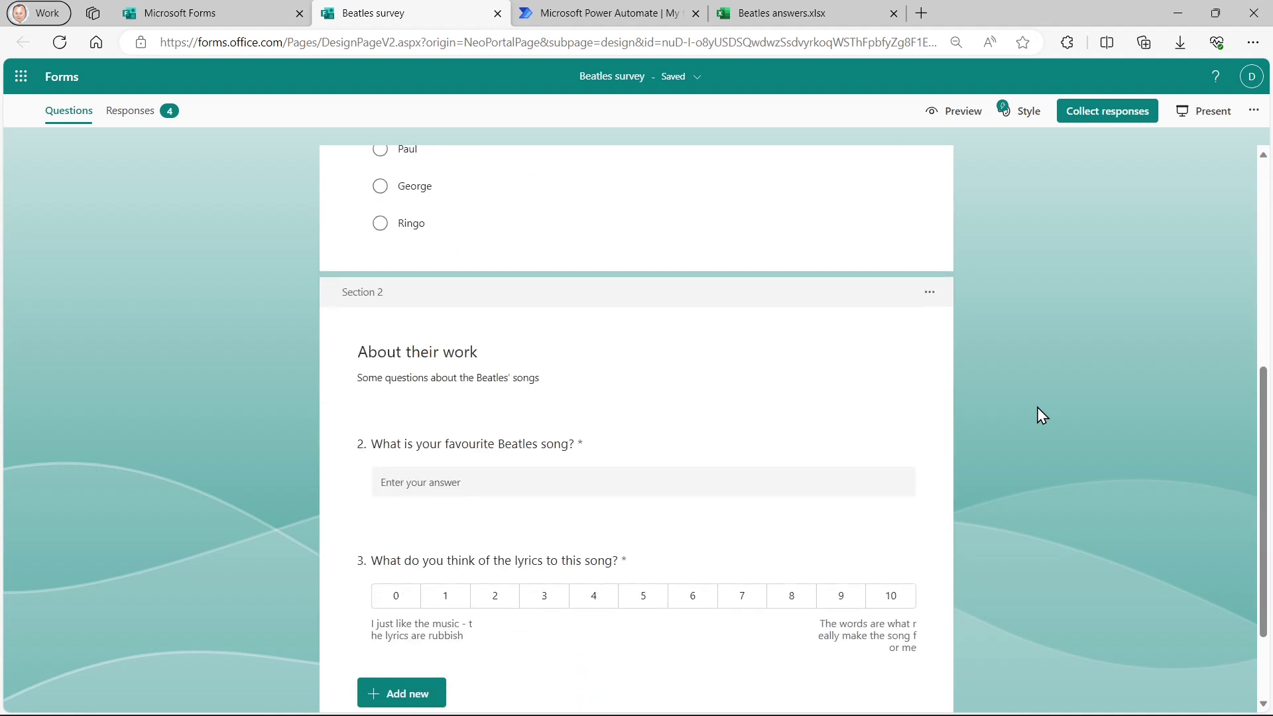
{"action": "scroll", "coordinate": [1037, 407], "scroll_direction": "down", "scroll_amount": 1}
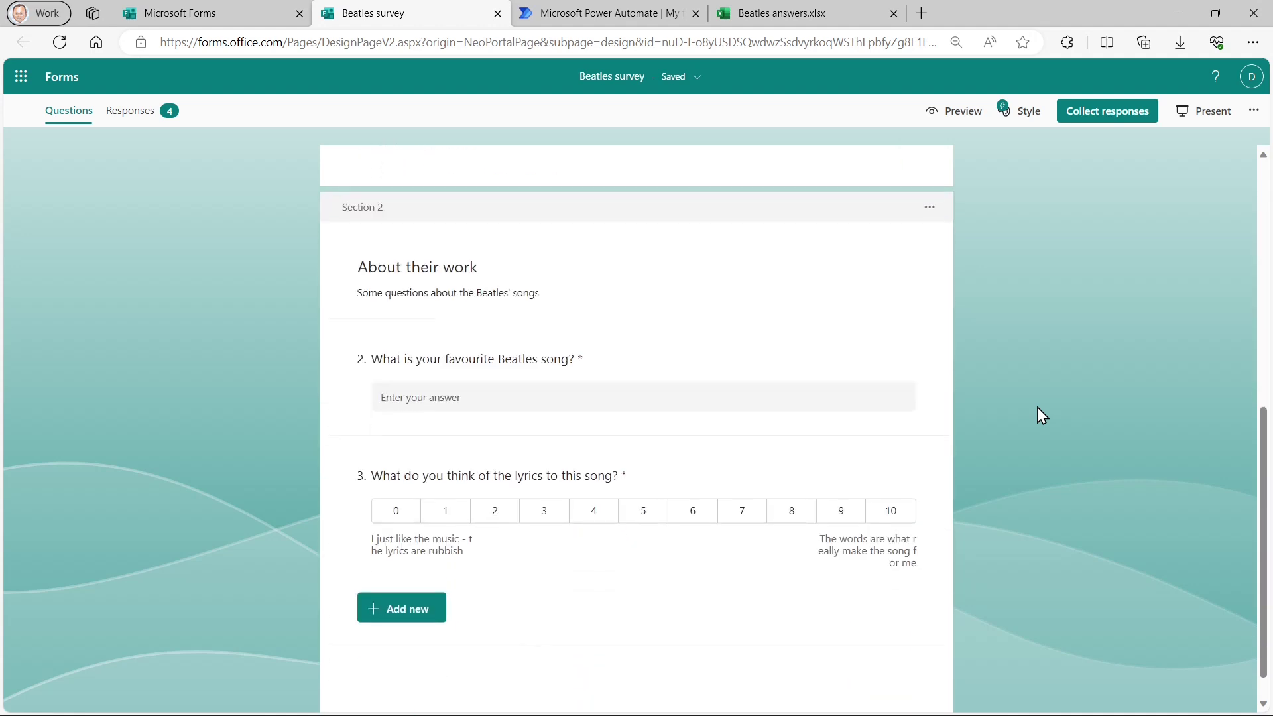
{"action": "scroll", "coordinate": [1037, 407], "scroll_direction": "up", "scroll_amount": 3}
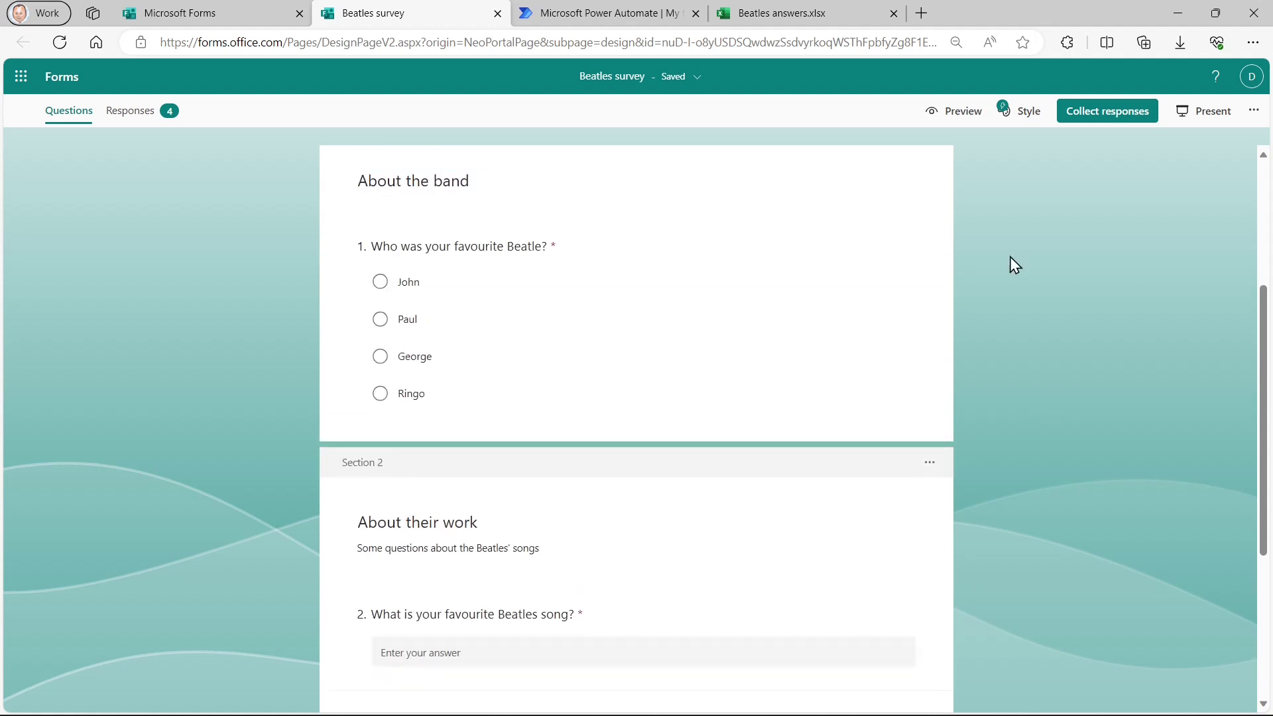
{"action": "left_click", "coordinate": [1082, 113]}
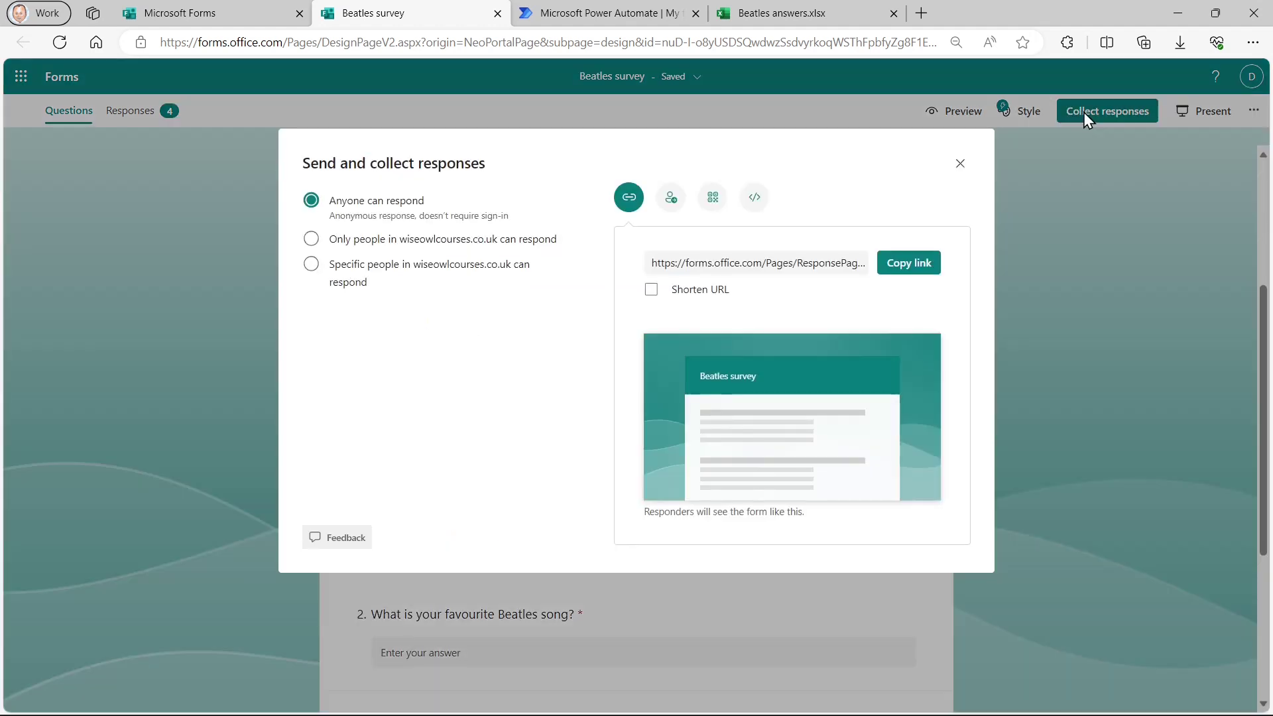
{"action": "left_click", "coordinate": [910, 269]}
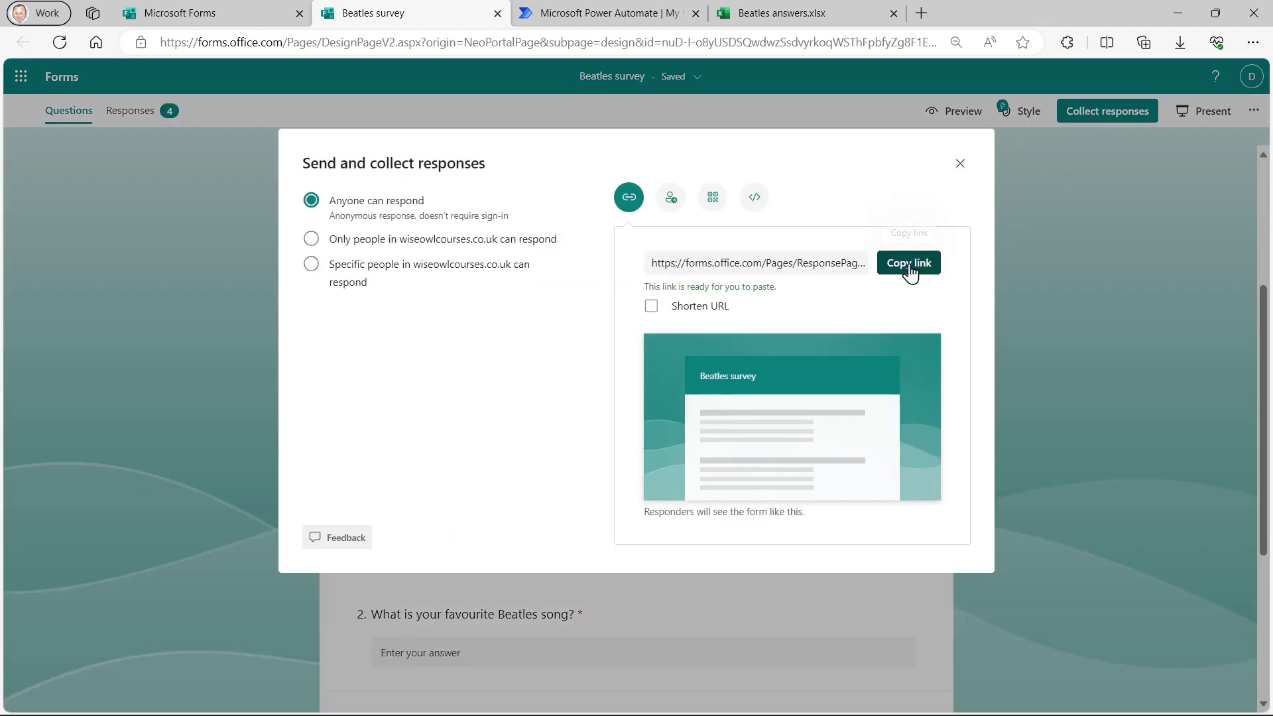
{"action": "left_click", "coordinate": [961, 166]}
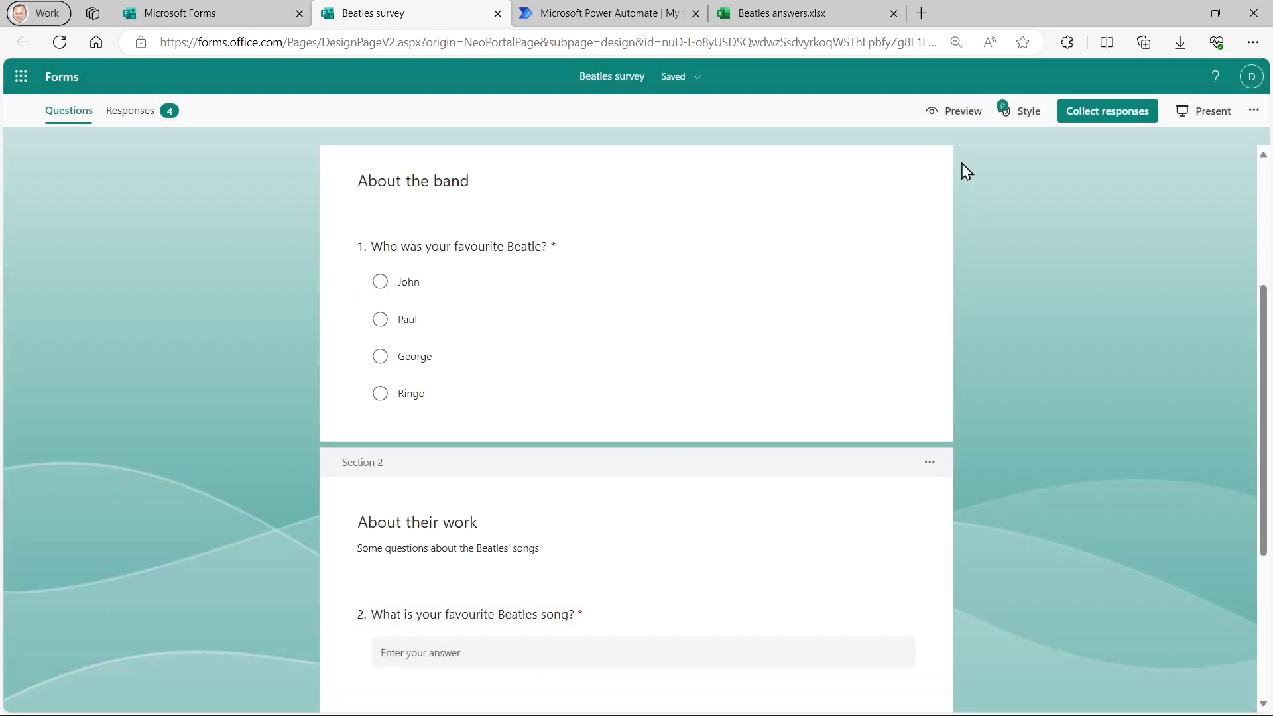
{"action": "left_click", "coordinate": [434, 45]}
{"action": "key", "text": "ctrl+v"}
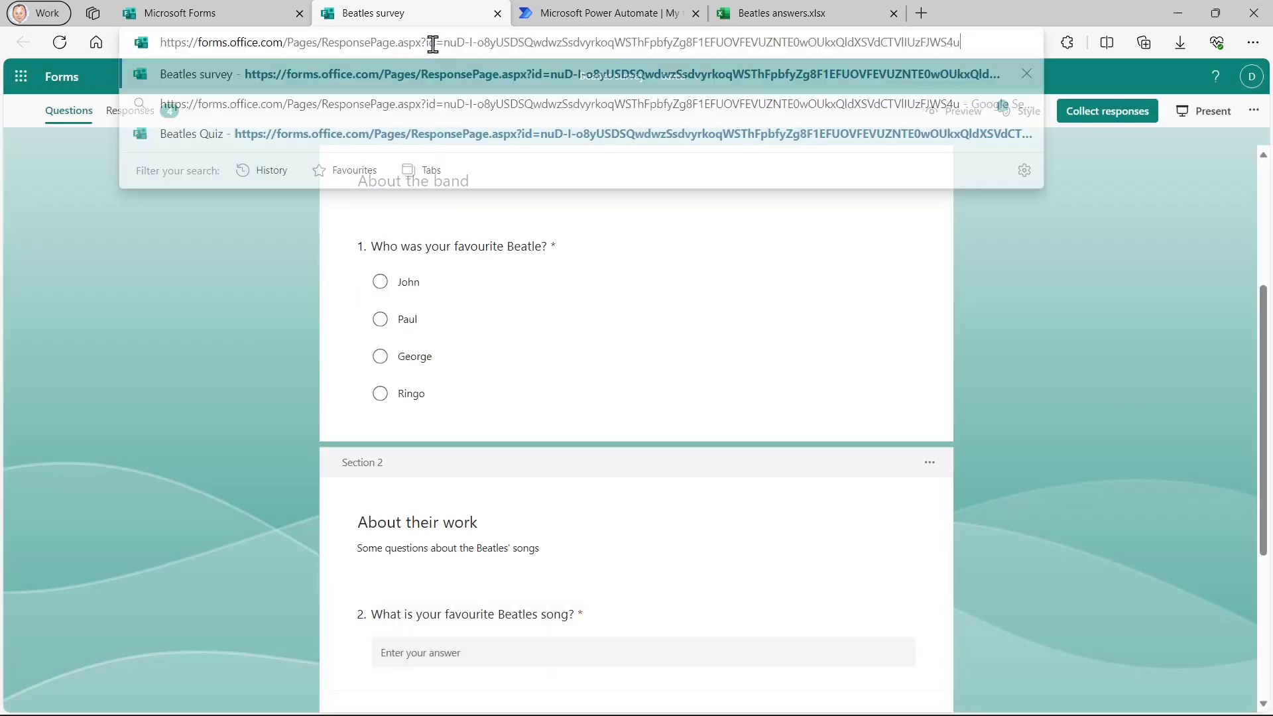
{"action": "key", "text": "Return"}
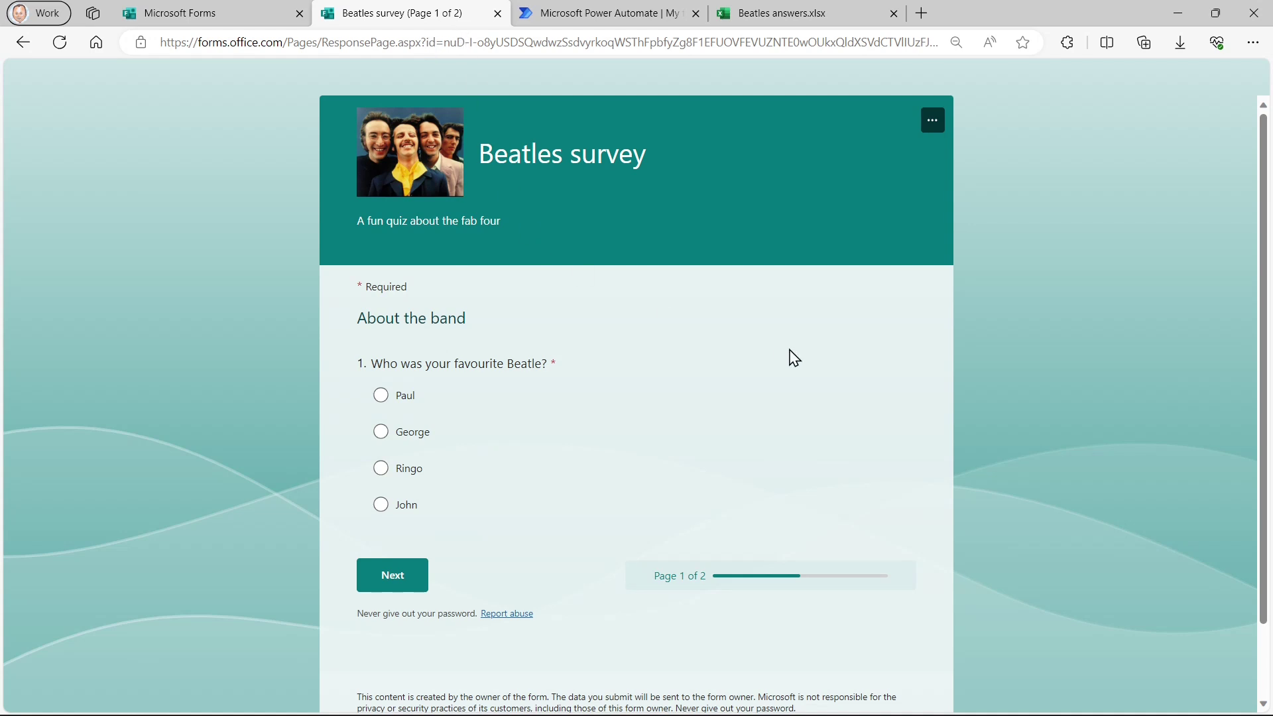
Answer the survey with Paul, favourite song 'Help' and lyrics rating 4, then submit it.
{"action": "scroll", "coordinate": [794, 358], "scroll_direction": "down", "scroll_amount": 2}
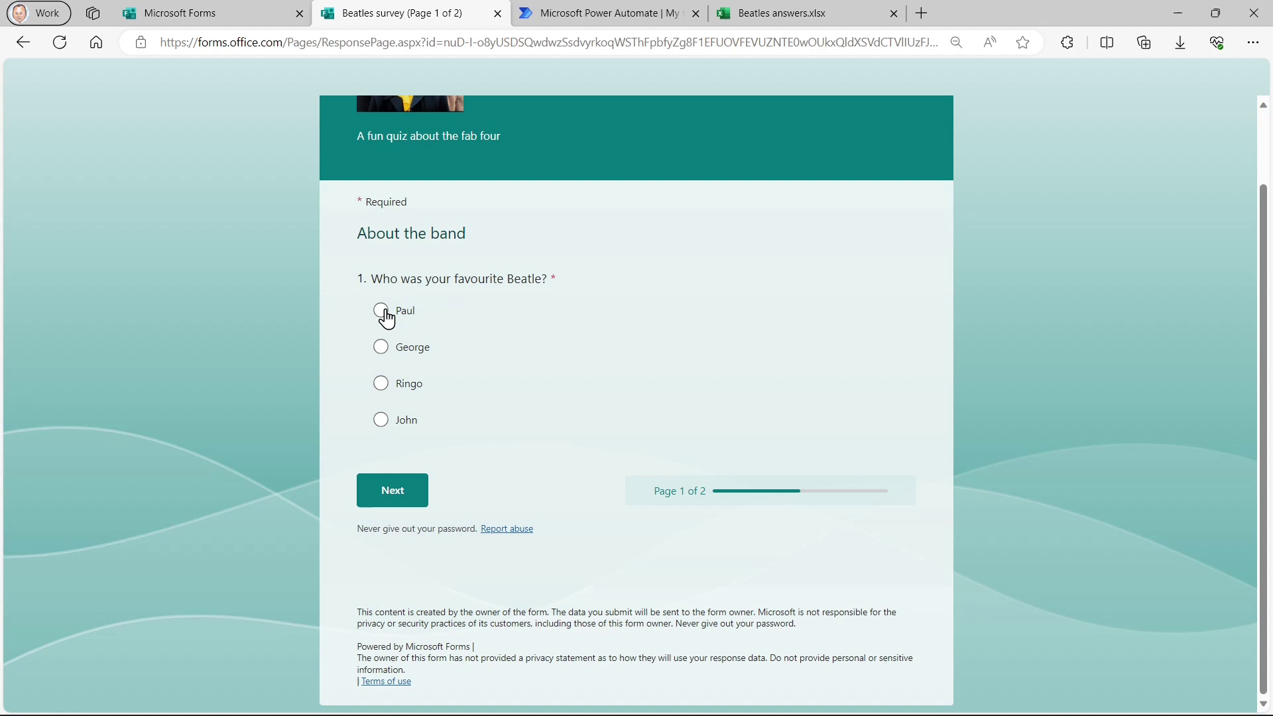
{"action": "left_click", "coordinate": [382, 312]}
{"action": "left_click", "coordinate": [407, 502]}
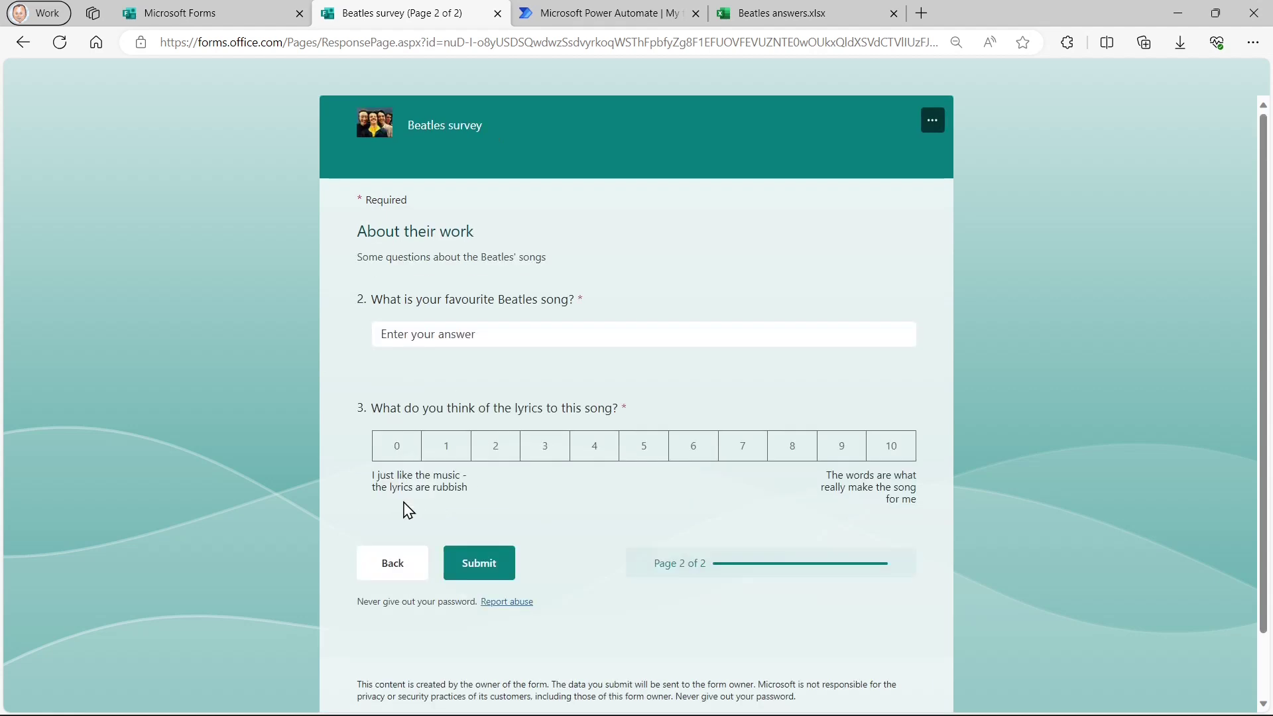
{"action": "left_click", "coordinate": [478, 326]}
{"action": "type", "text": "Help"}
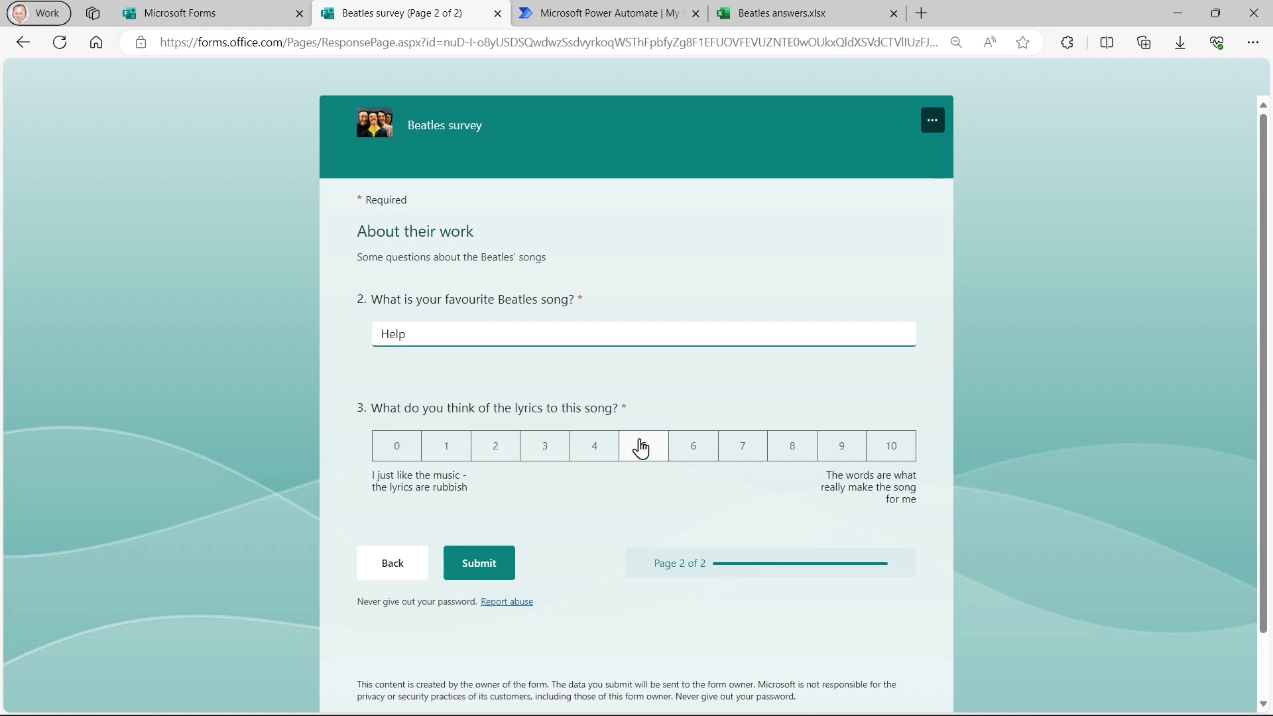
{"action": "left_click", "coordinate": [592, 452]}
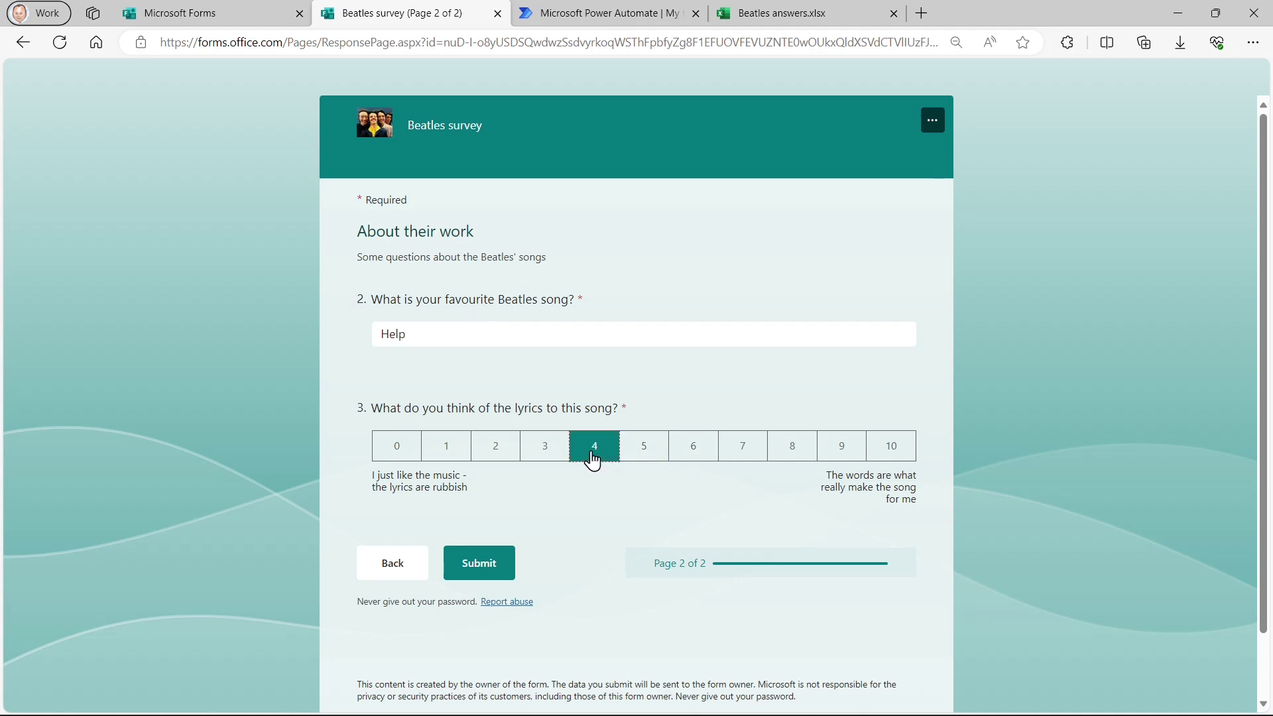
{"action": "left_click", "coordinate": [499, 574]}
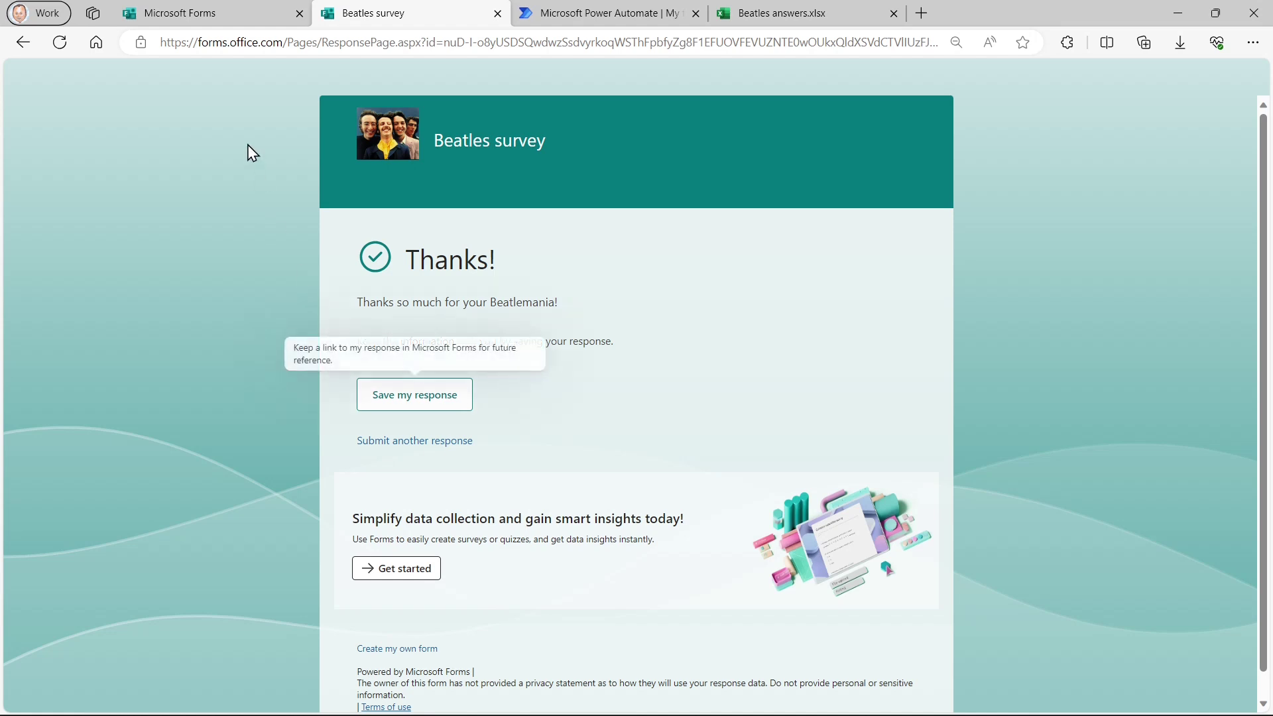
Check respondent 5 in the Beatles survey results, then export all responses to Excel.
{"action": "left_click", "coordinate": [221, 13]}
{"action": "left_click", "coordinate": [125, 490]}
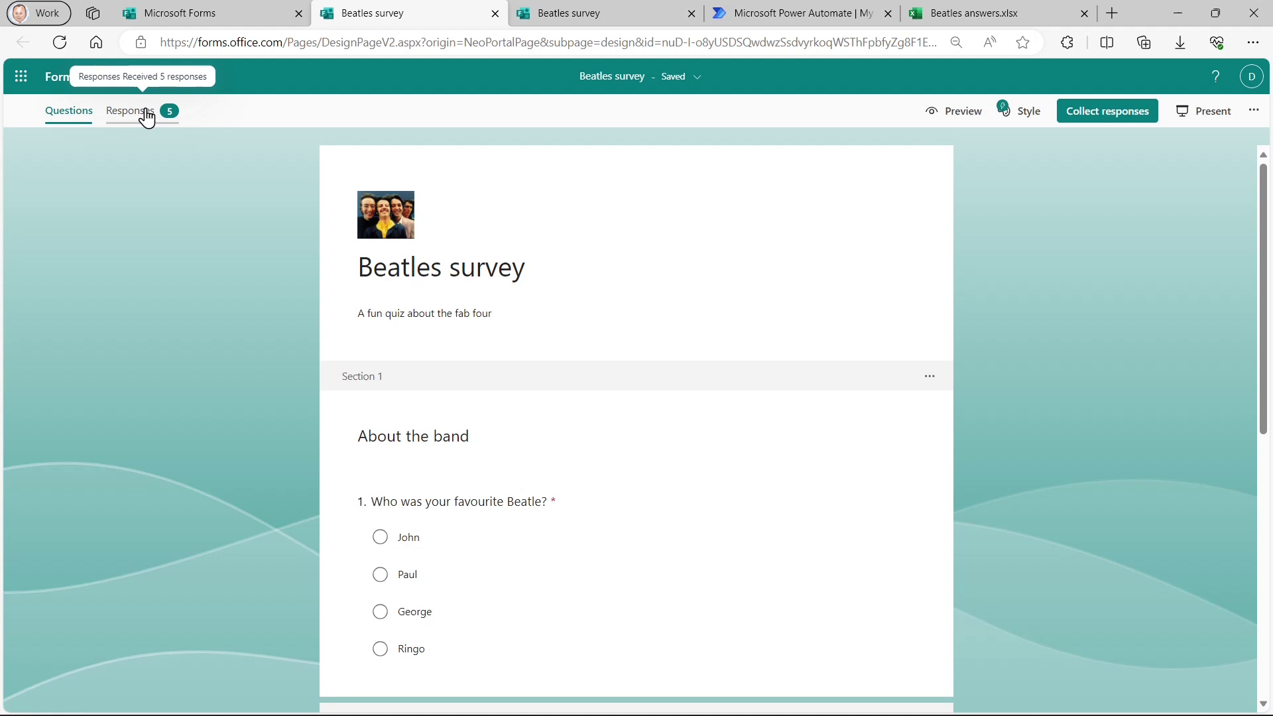
{"action": "left_click", "coordinate": [147, 118]}
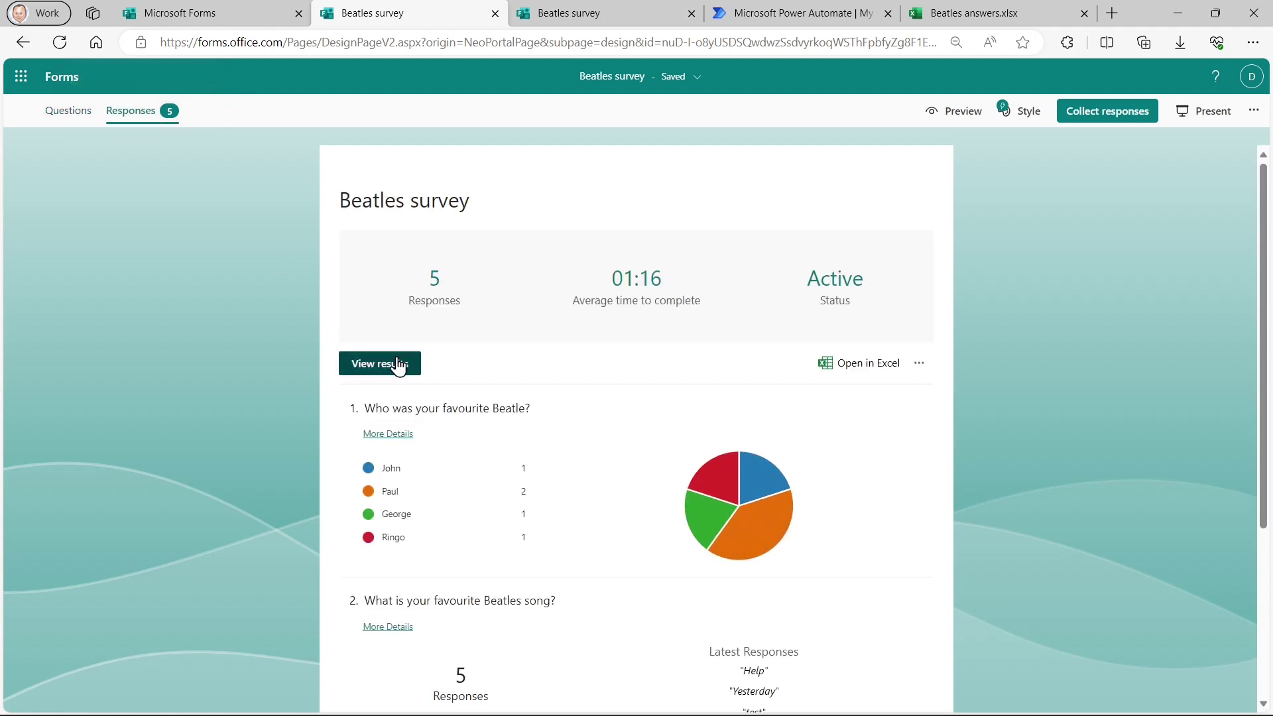
{"action": "left_click", "coordinate": [392, 366]}
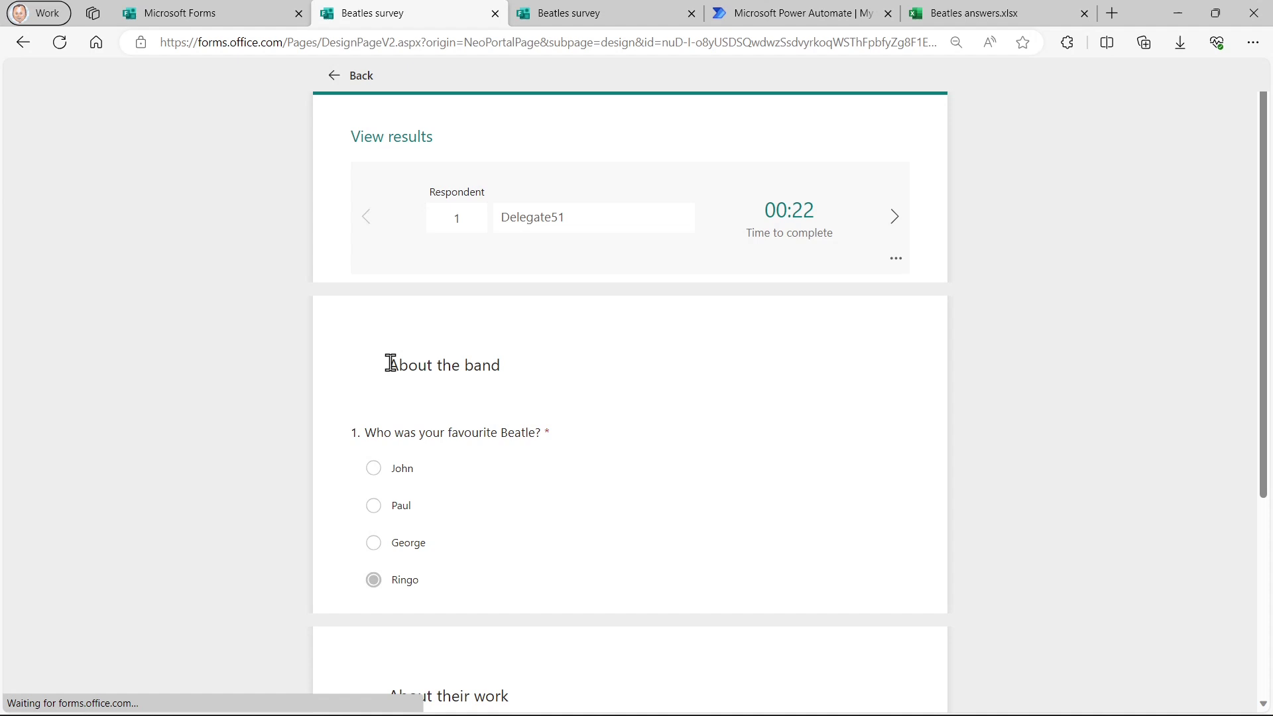
{"action": "left_click", "coordinate": [894, 217]}
{"action": "left_click", "coordinate": [897, 217]}
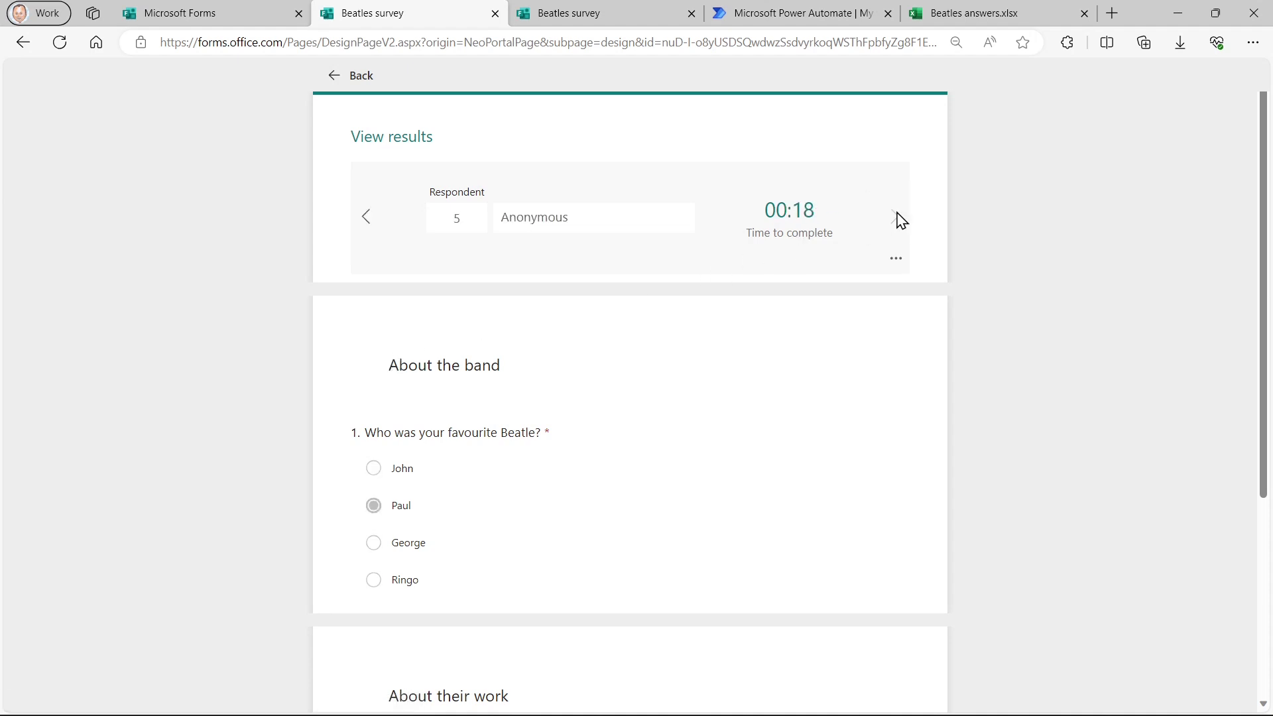
{"action": "scroll", "coordinate": [702, 460], "scroll_direction": "down", "scroll_amount": 2}
{"action": "scroll", "coordinate": [570, 474], "scroll_direction": "down", "scroll_amount": 3}
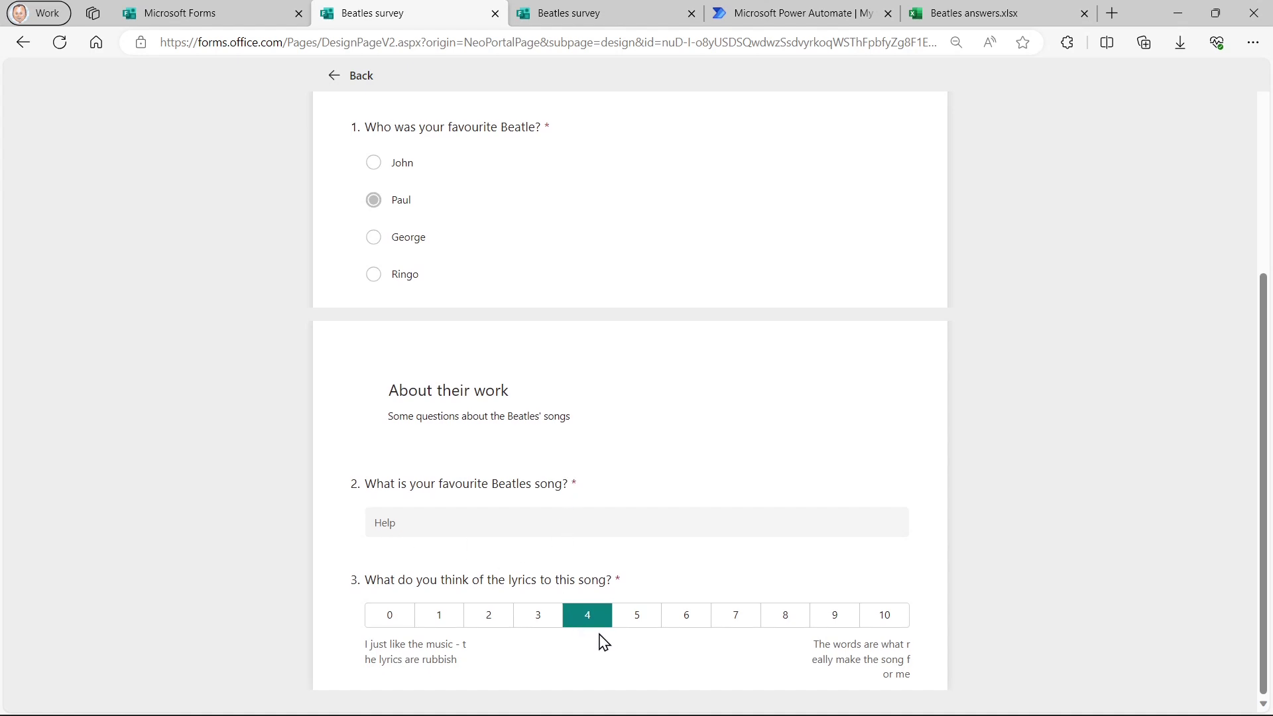
{"action": "left_click", "coordinate": [359, 77]}
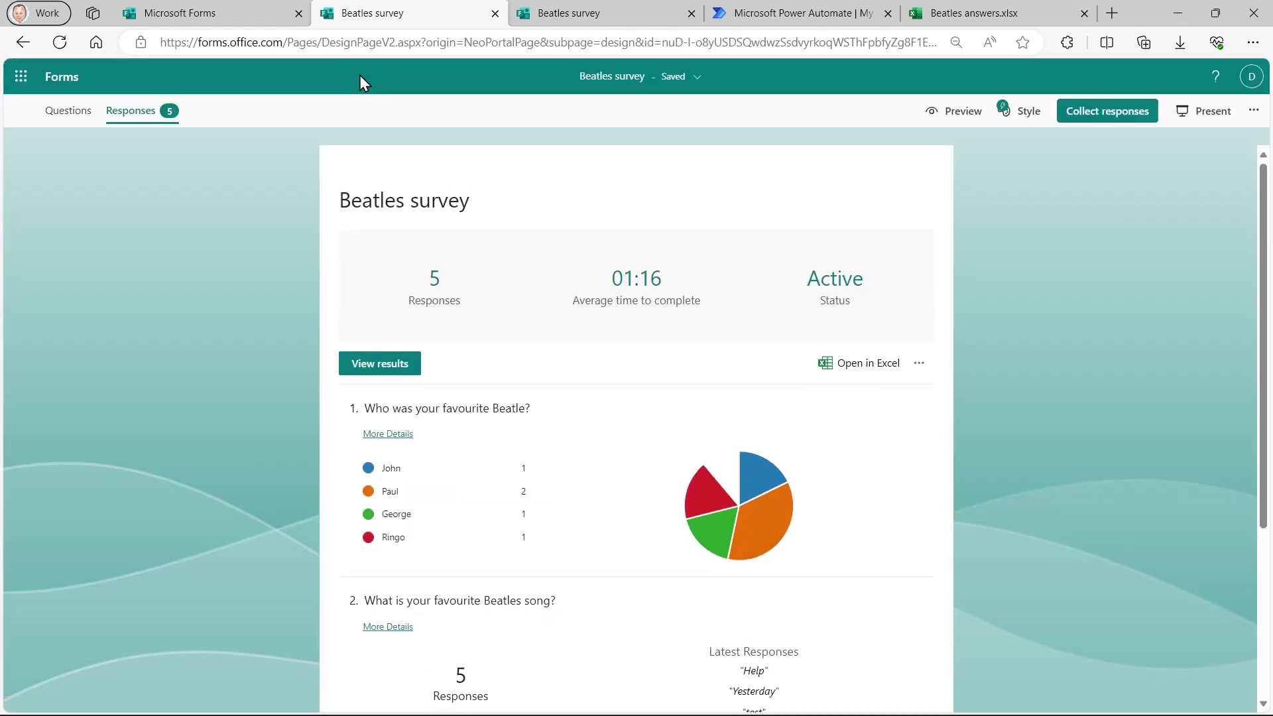
{"action": "left_click", "coordinate": [875, 369]}
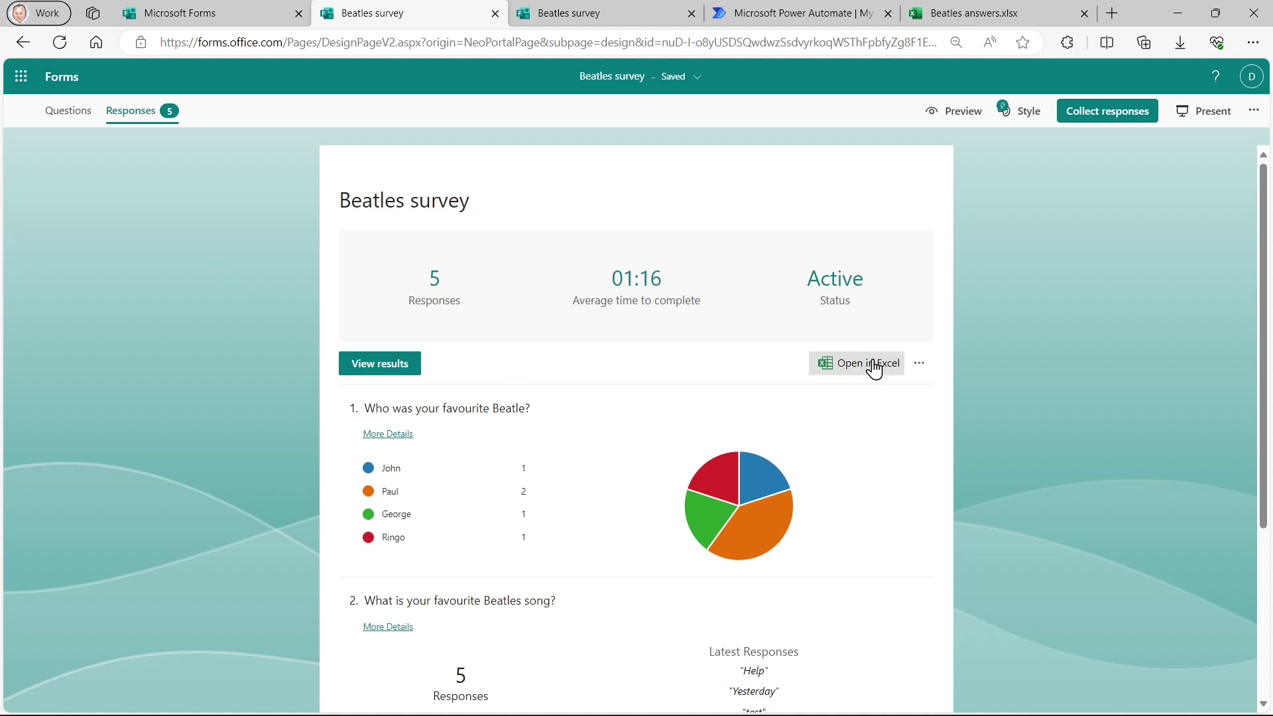
{"action": "left_click", "coordinate": [953, 116]}
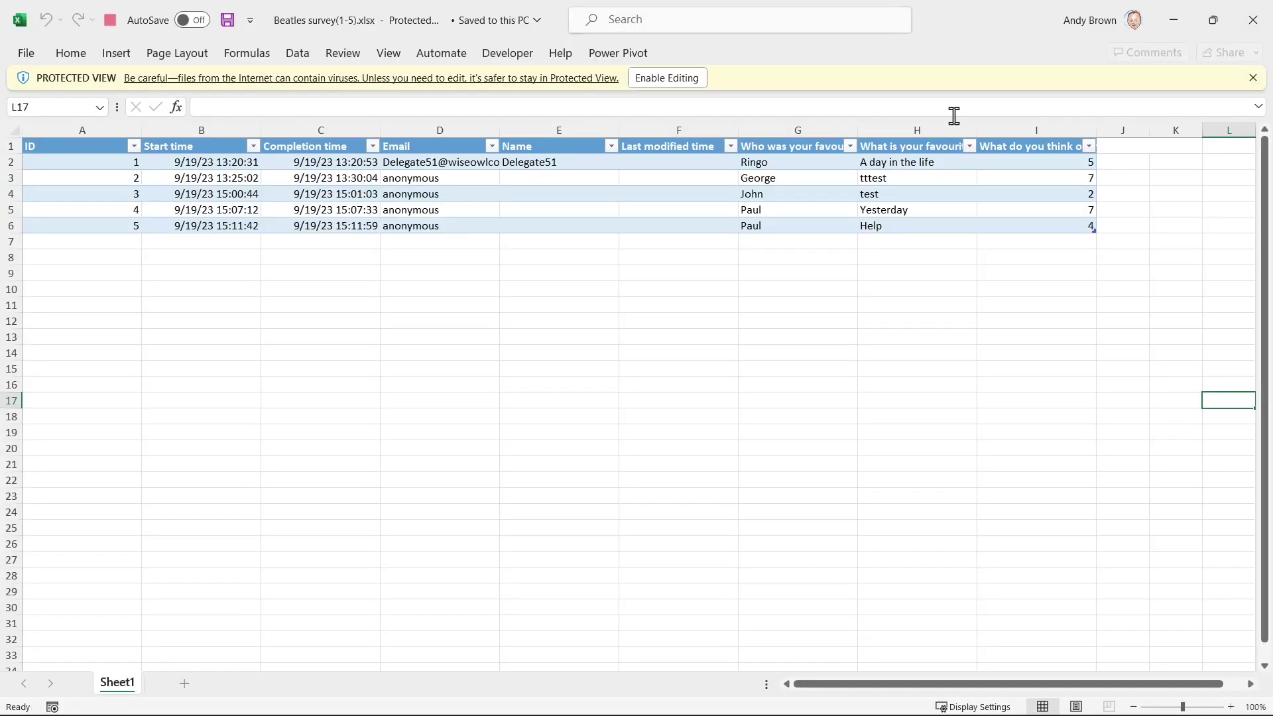
{"action": "left_click", "coordinate": [12, 226]}
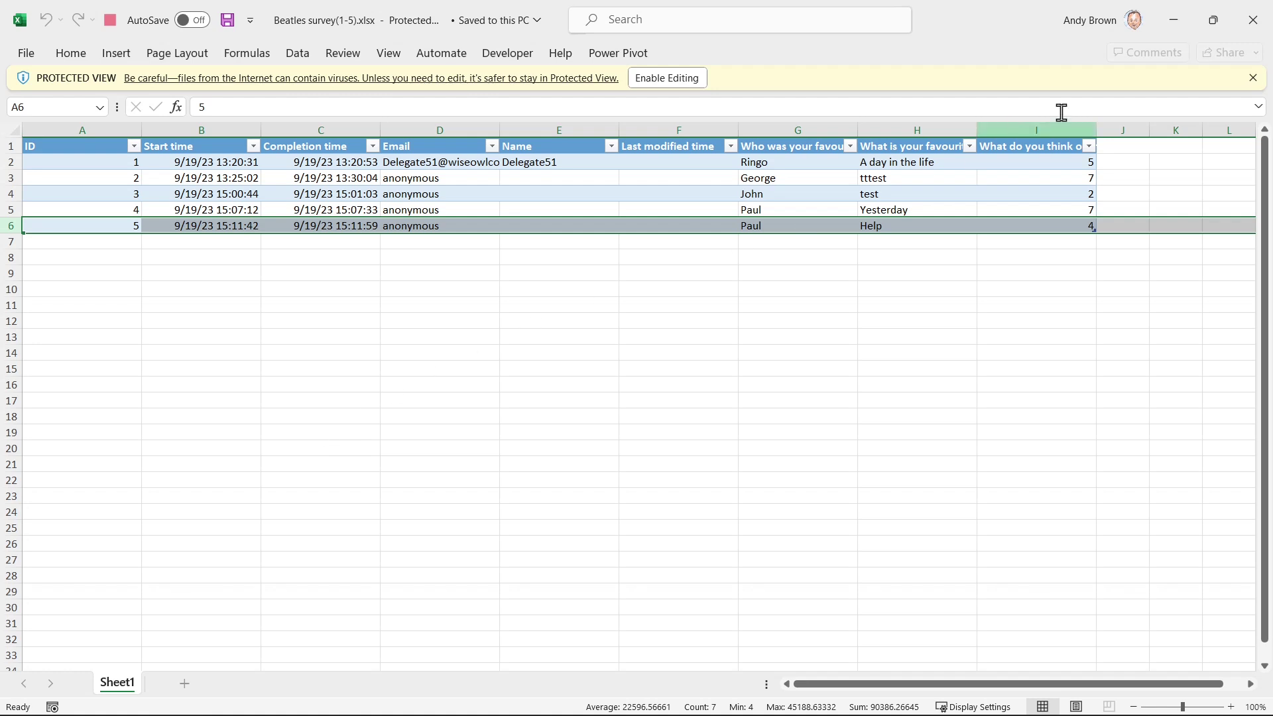
{"action": "left_click", "coordinate": [1245, 22]}
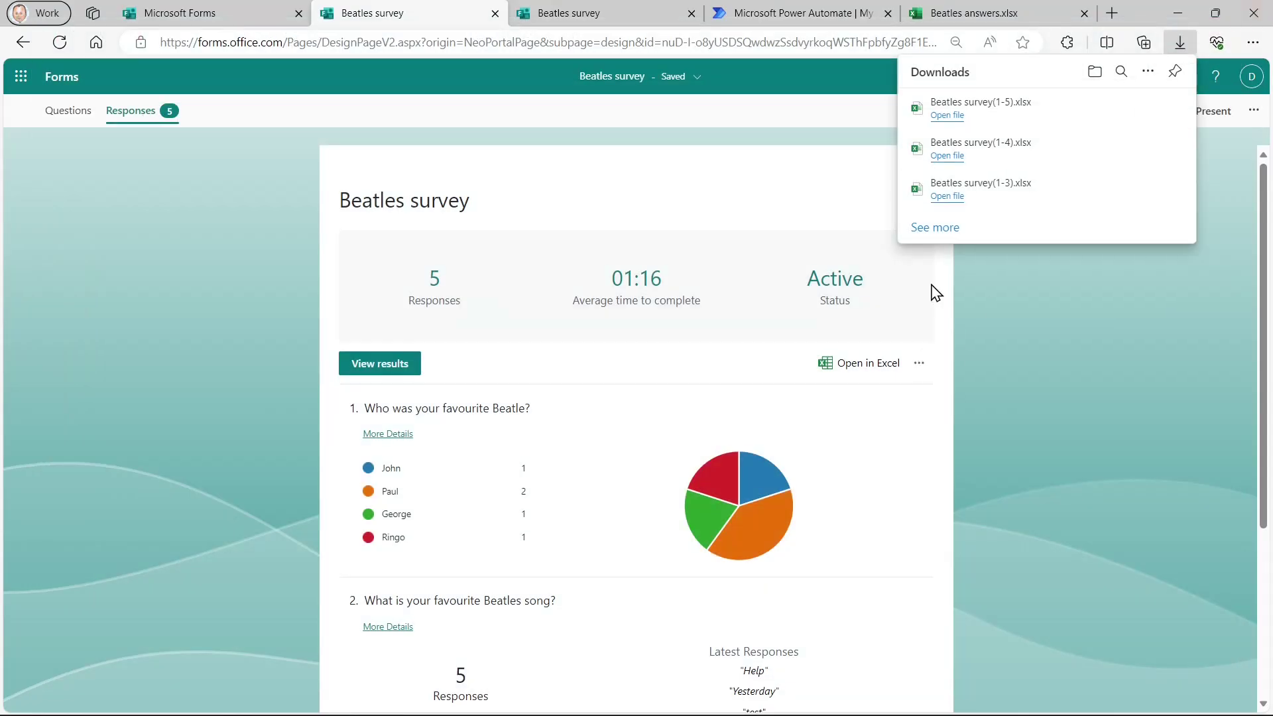
Verify the Paul/Help/4 row in Beatles answers.xlsx, then go to the My flows list.
{"action": "left_click", "coordinate": [1009, 15]}
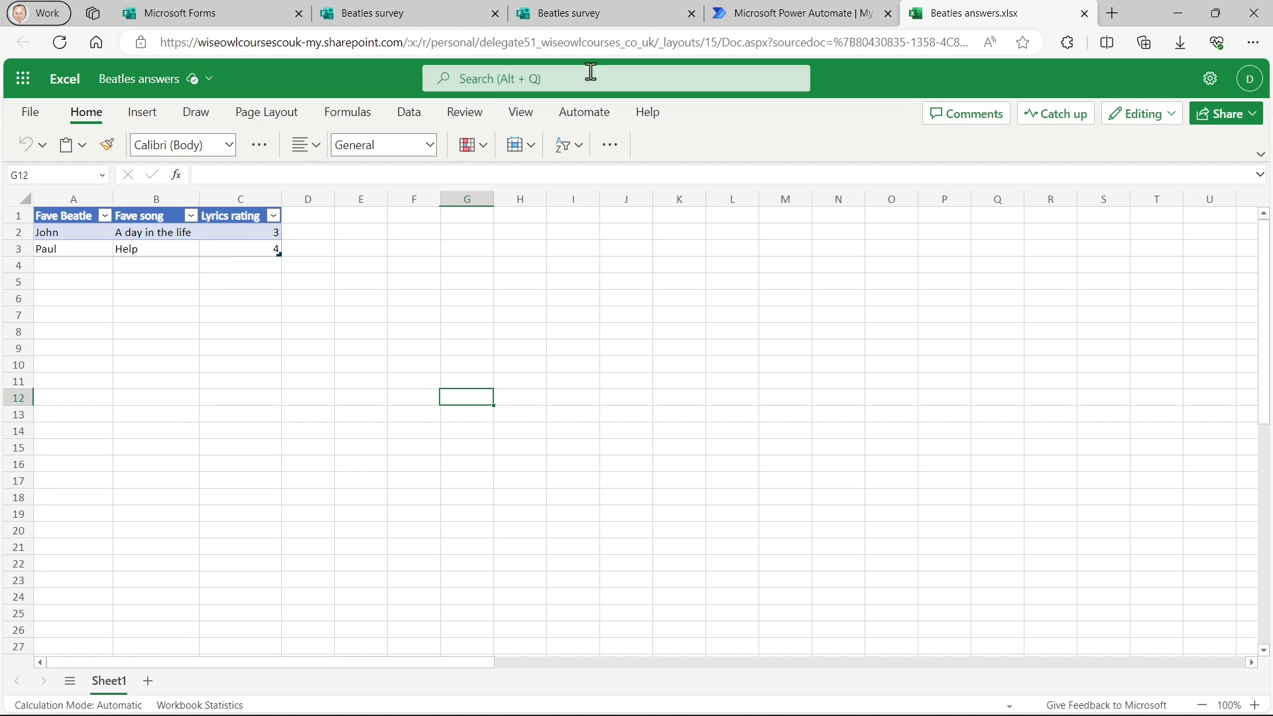
{"action": "left_click", "coordinate": [818, 12]}
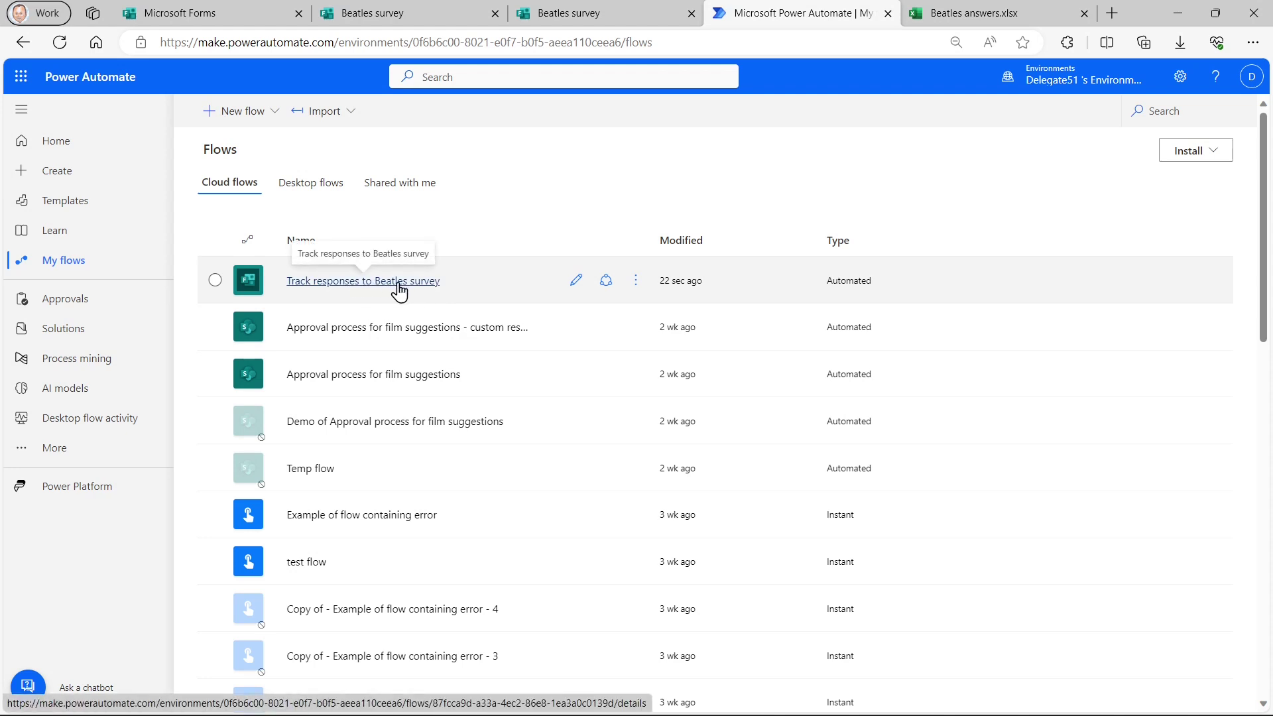
Open the Track responses to Beatles survey flow in edit view to review its steps.
{"action": "left_click", "coordinate": [578, 295]}
{"action": "left_click", "coordinate": [577, 290]}
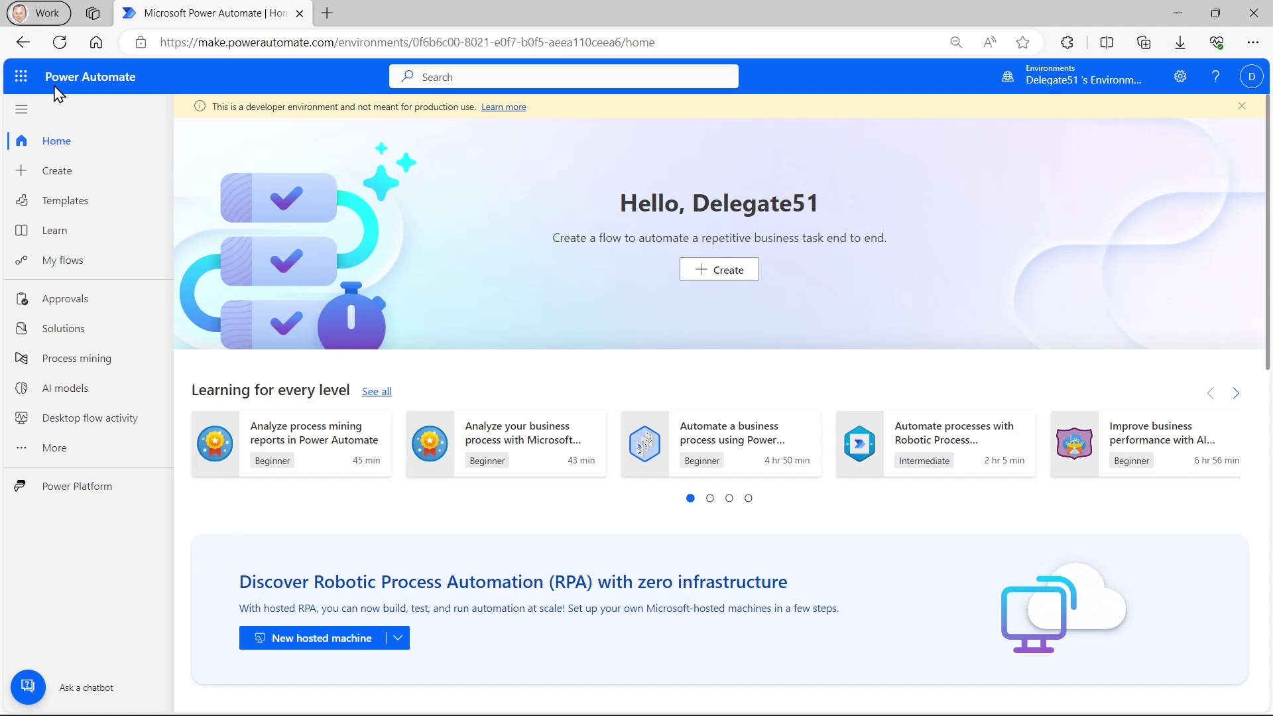
Reach Microsoft Forms through the Microsoft 365 all-apps list and search.
{"action": "left_click", "coordinate": [21, 77]}
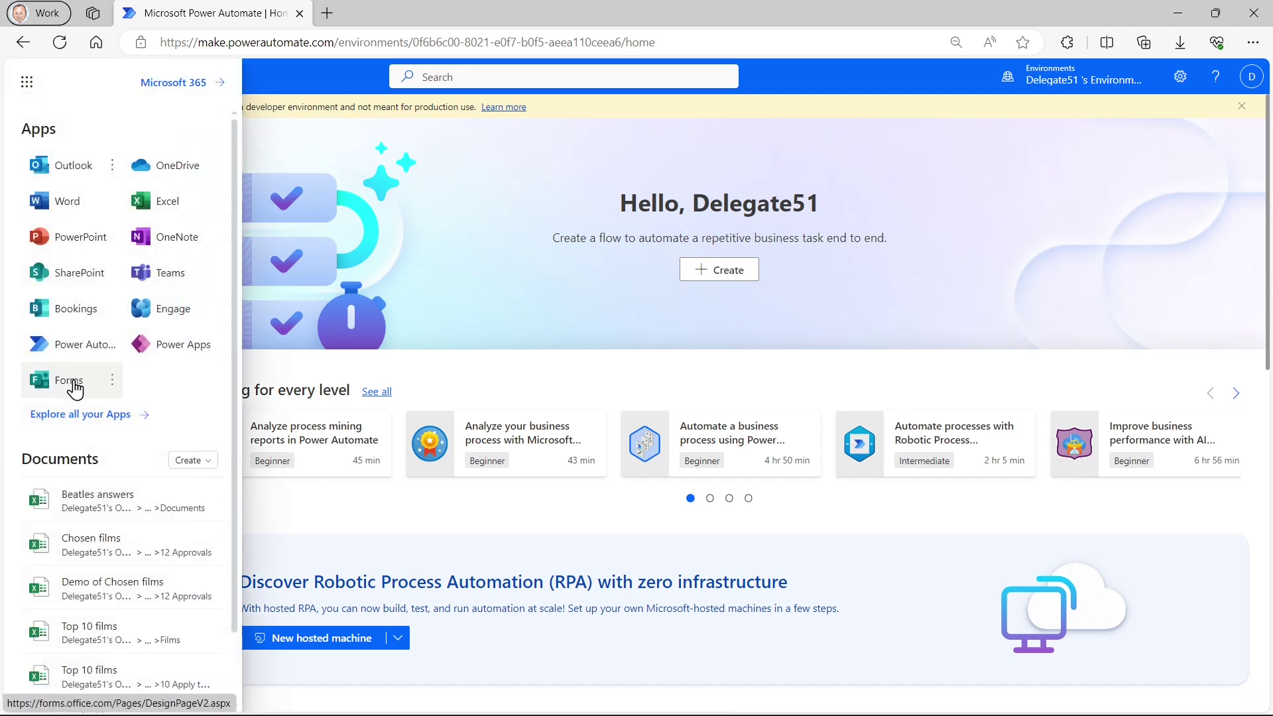
{"action": "left_click", "coordinate": [99, 424]}
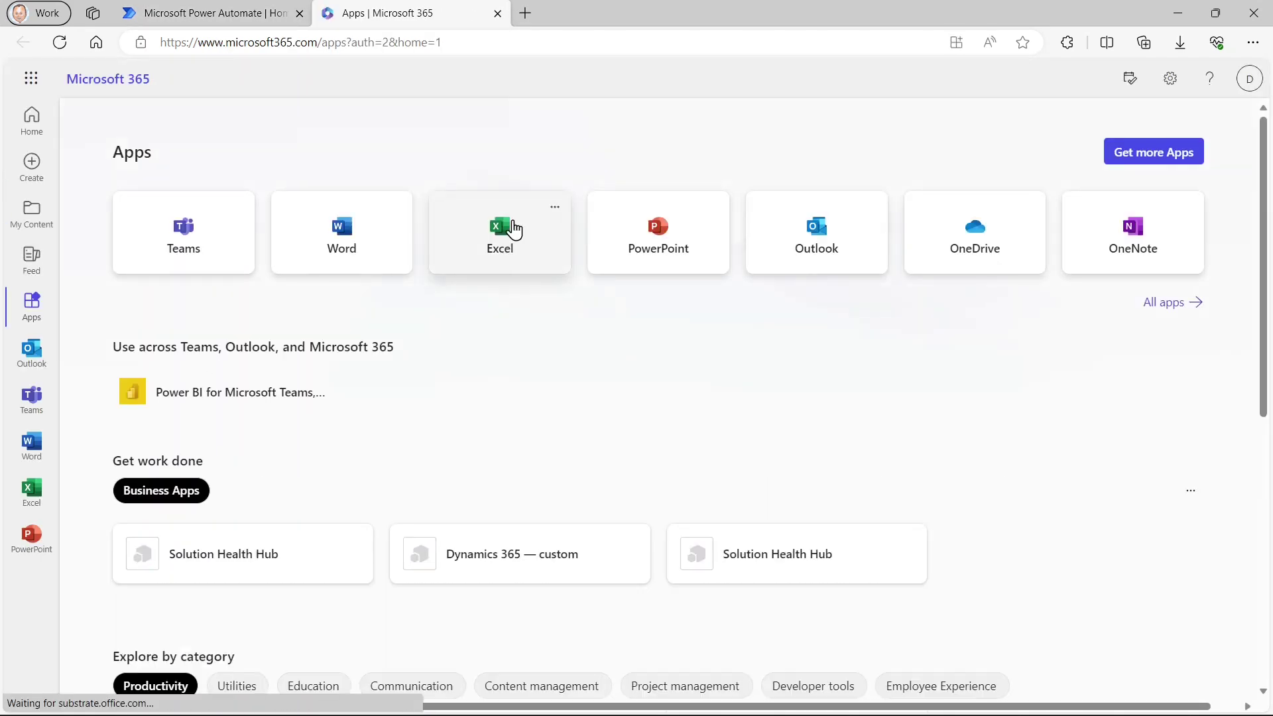
{"action": "left_click", "coordinate": [630, 82]}
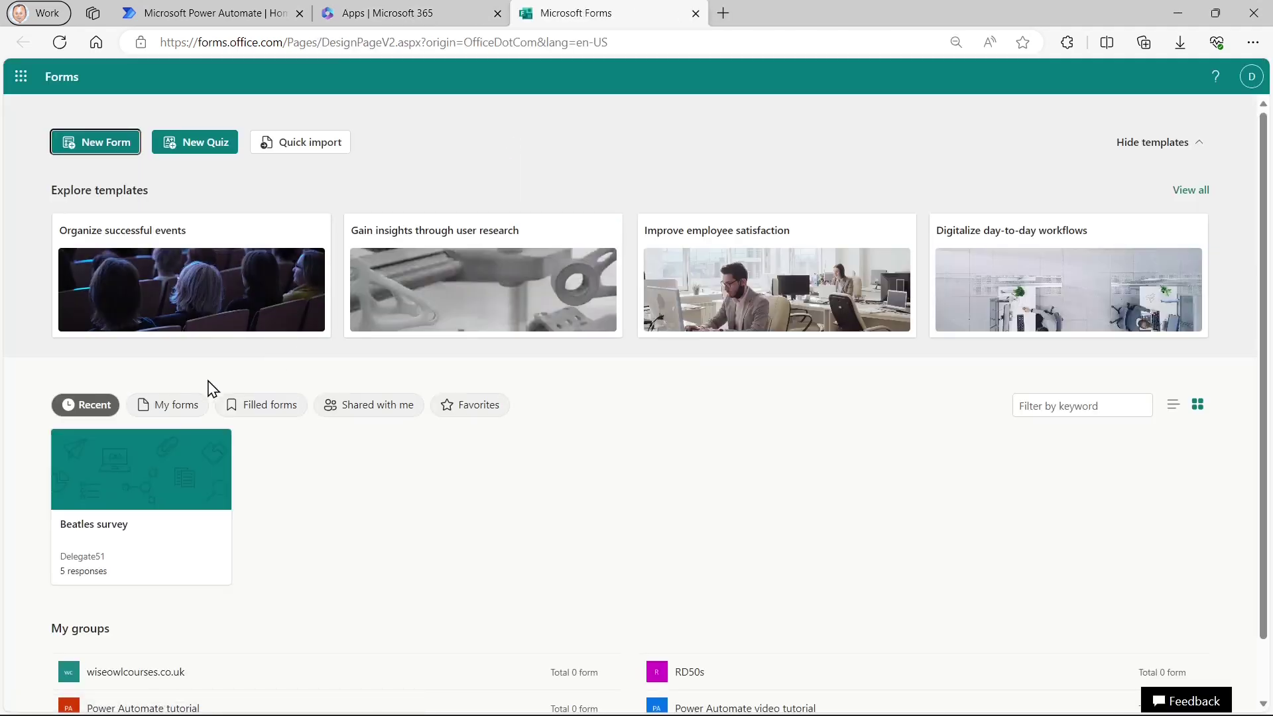
Filter the forms list to My forms and create a new blank form.
{"action": "left_click", "coordinate": [173, 406]}
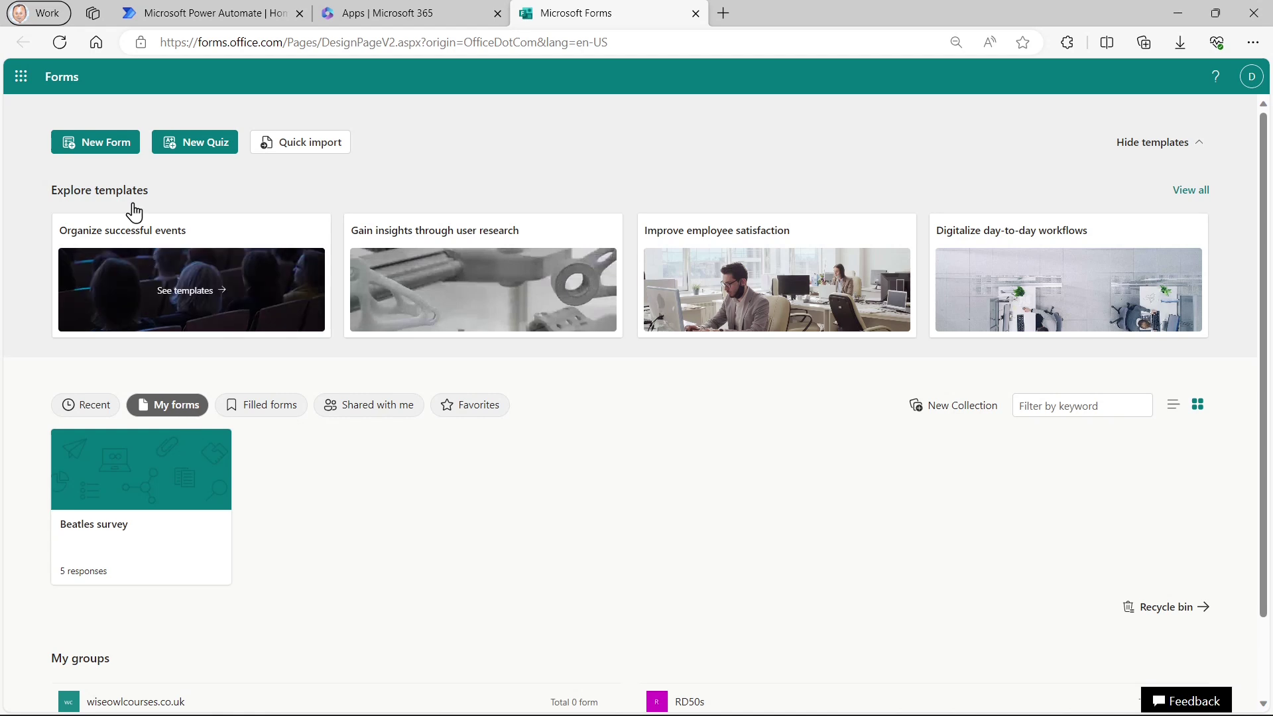
{"action": "left_click", "coordinate": [118, 141]}
{"action": "mouse_move", "coordinate": [33, 114]}
{"action": "left_mouse_down"}
{"action": "mouse_move", "coordinate": [49, 135]}
{"action": "mouse_move", "coordinate": [250, 167]}
{"action": "left_mouse_up"}
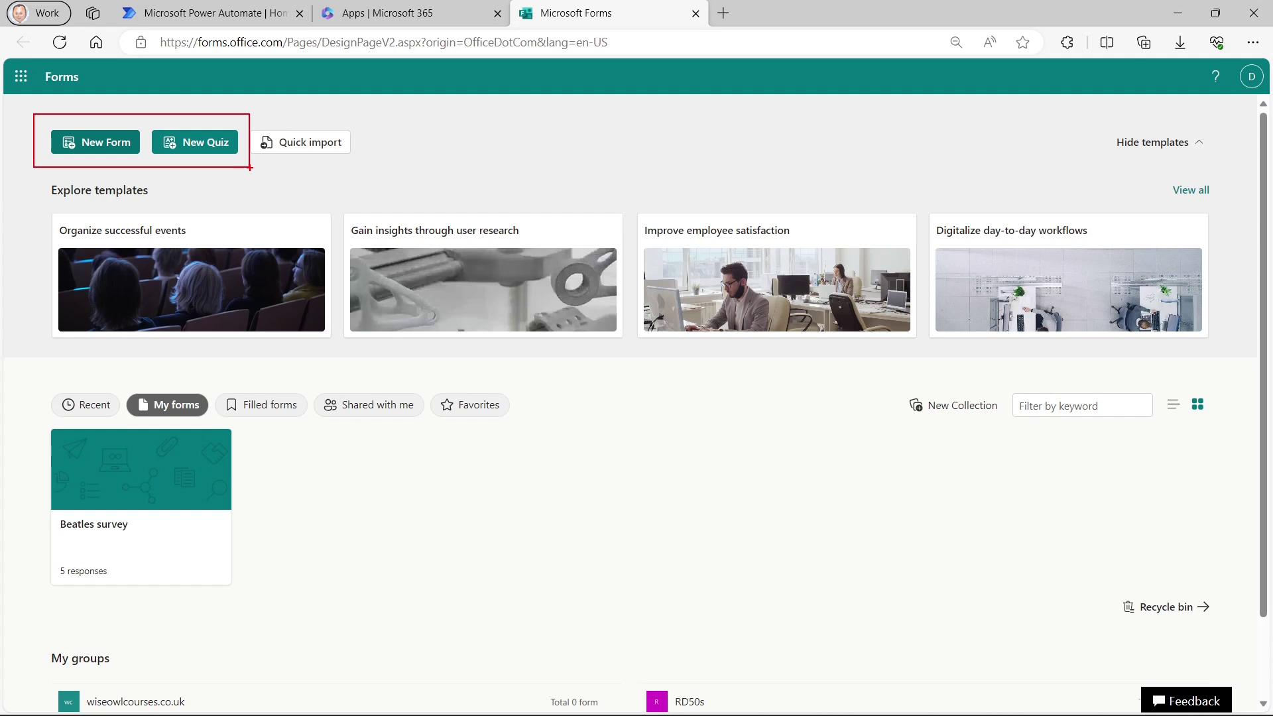
{"action": "key", "text": "Escape"}
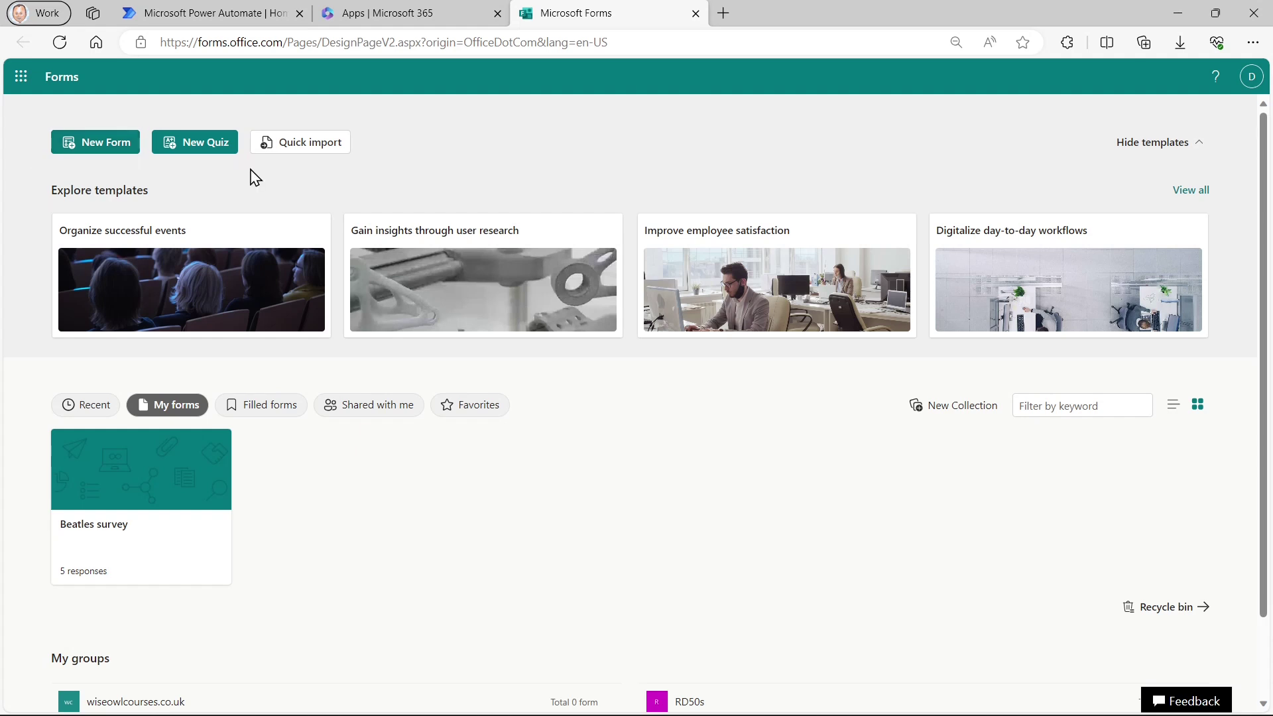
{"action": "left_click", "coordinate": [120, 153]}
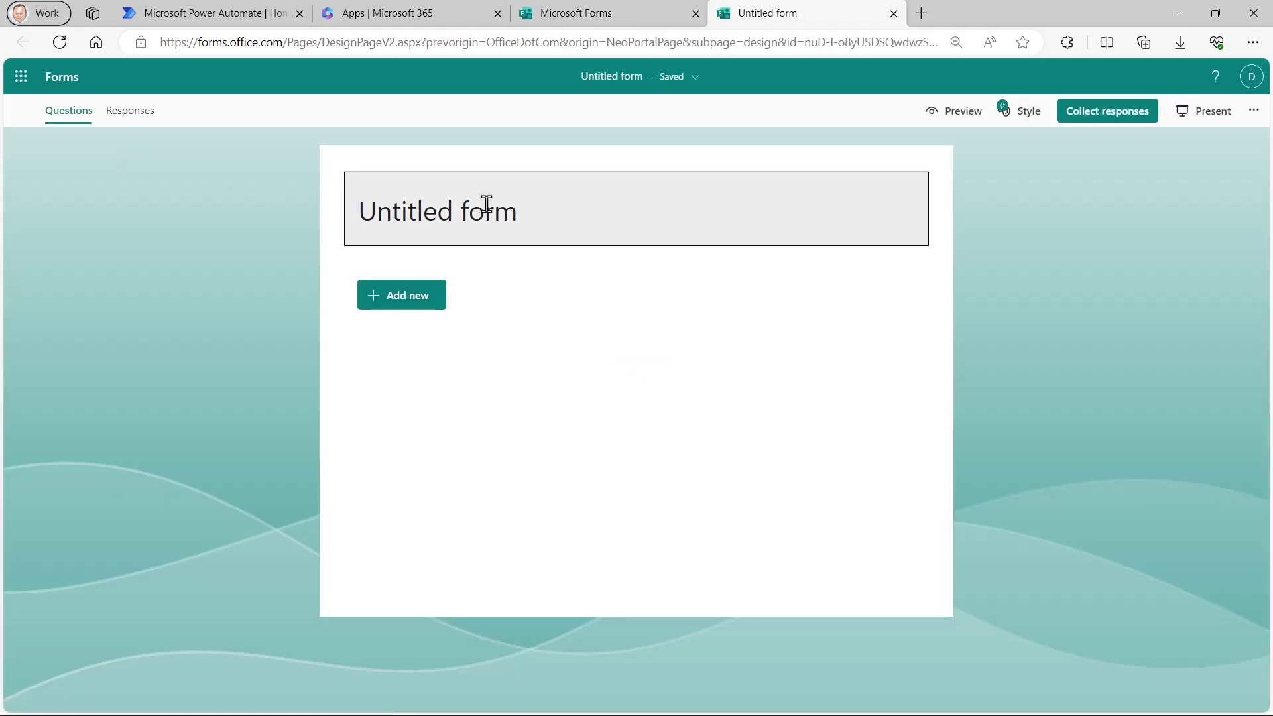
Title the form 'Beatles survey for tutorial' and add the choice question 'Who is your fave Beatle?'.
{"action": "left_click", "coordinate": [486, 205]}
{"action": "type", "text": "Beatles survey for tutorial"}
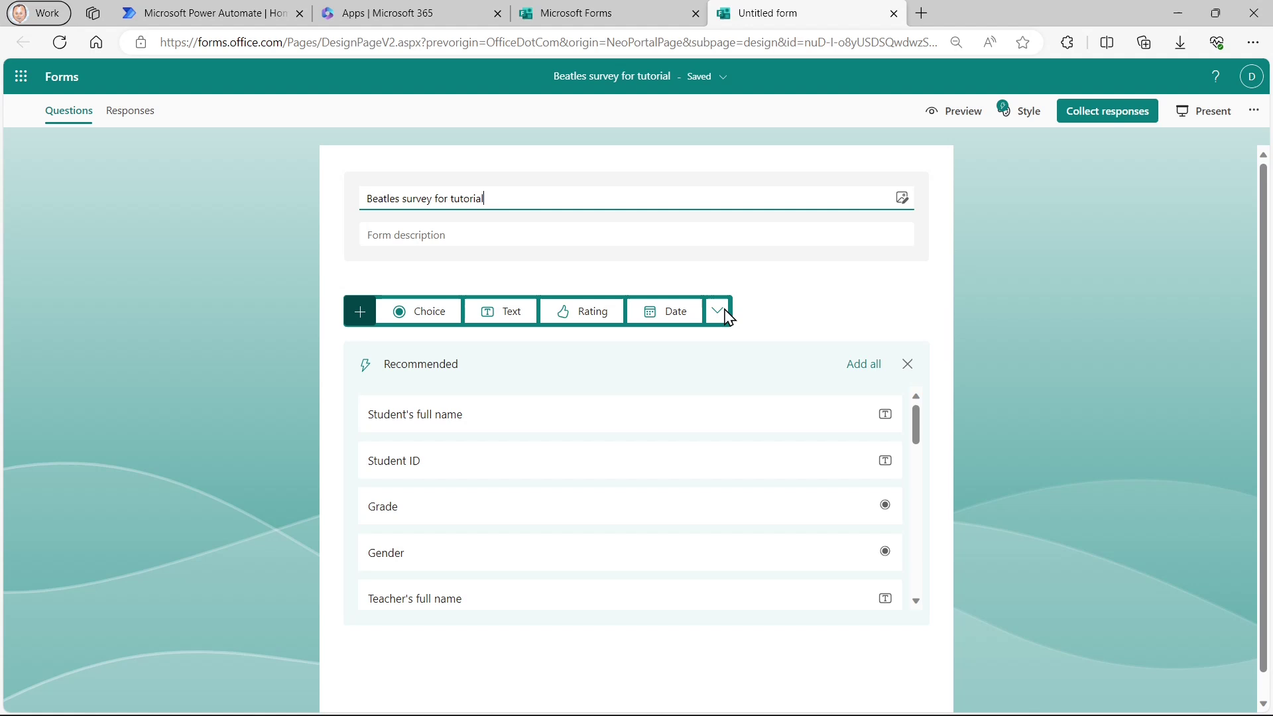
{"action": "left_click", "coordinate": [433, 323]}
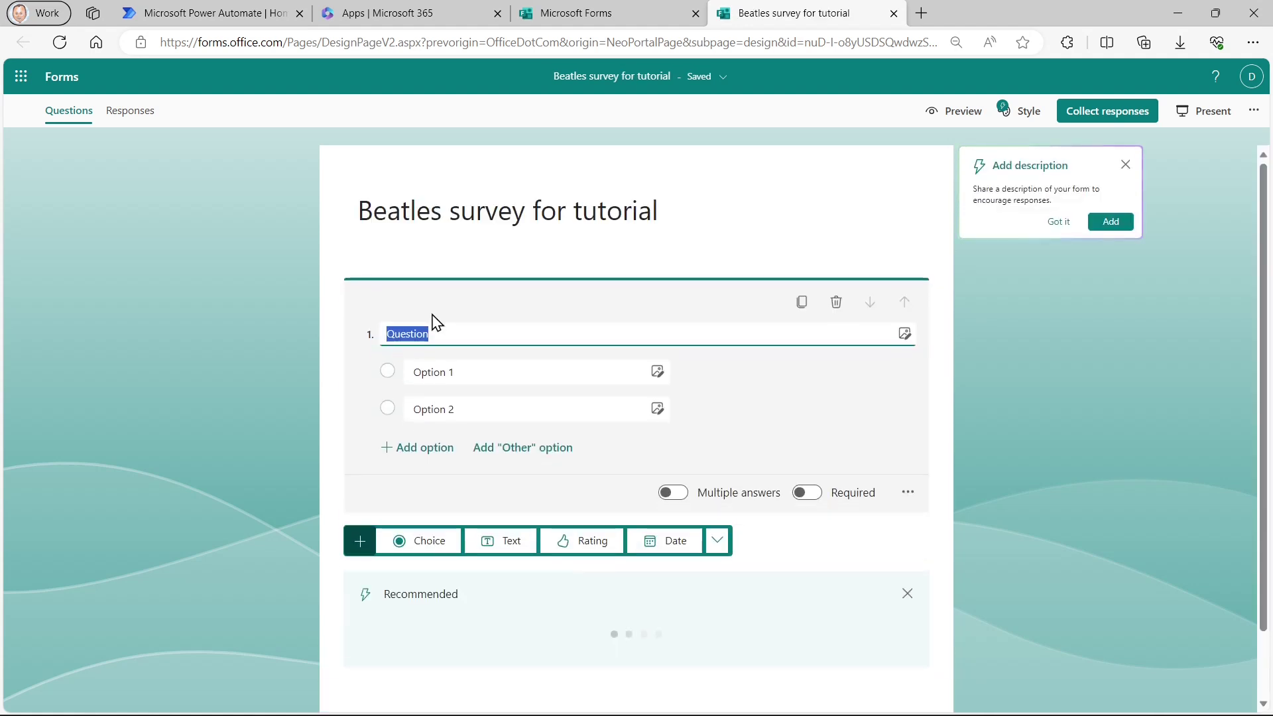
{"action": "type", "text": "Whose"}
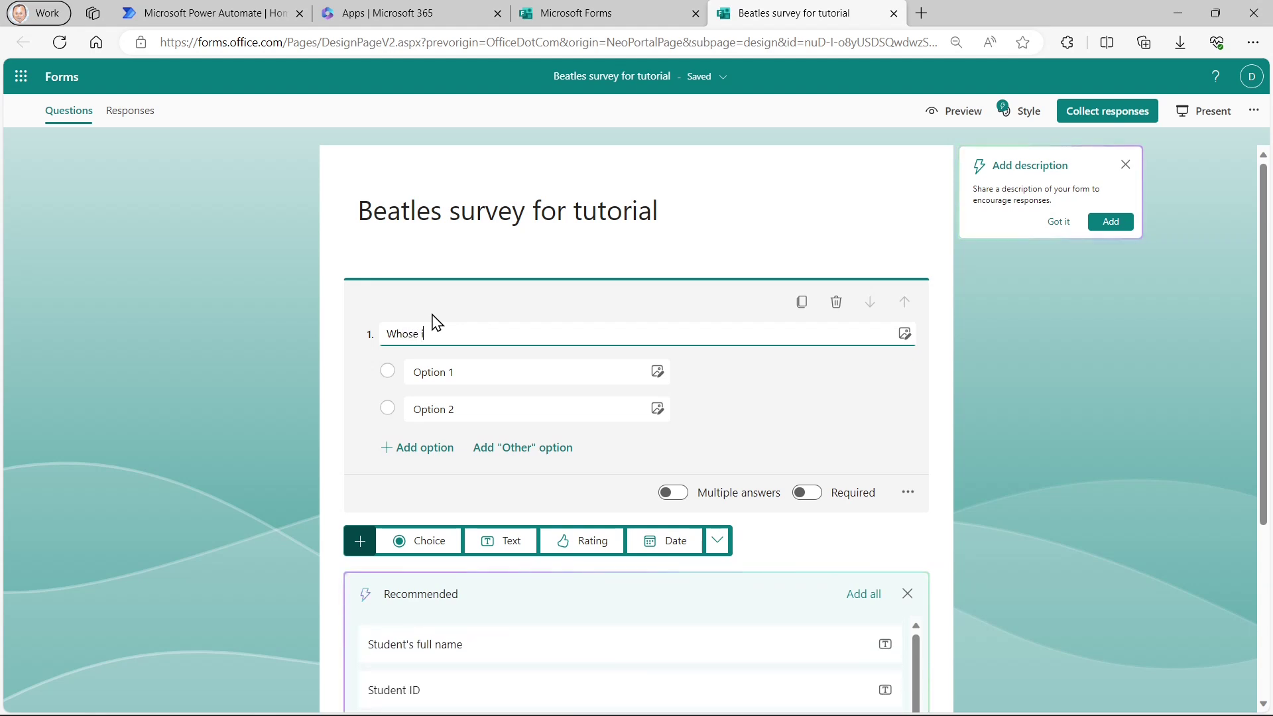
{"action": "key", "text": "BackSpace"}
{"action": "key", "text": "BackSpace"}
{"action": "type", "text": "is your fa"}
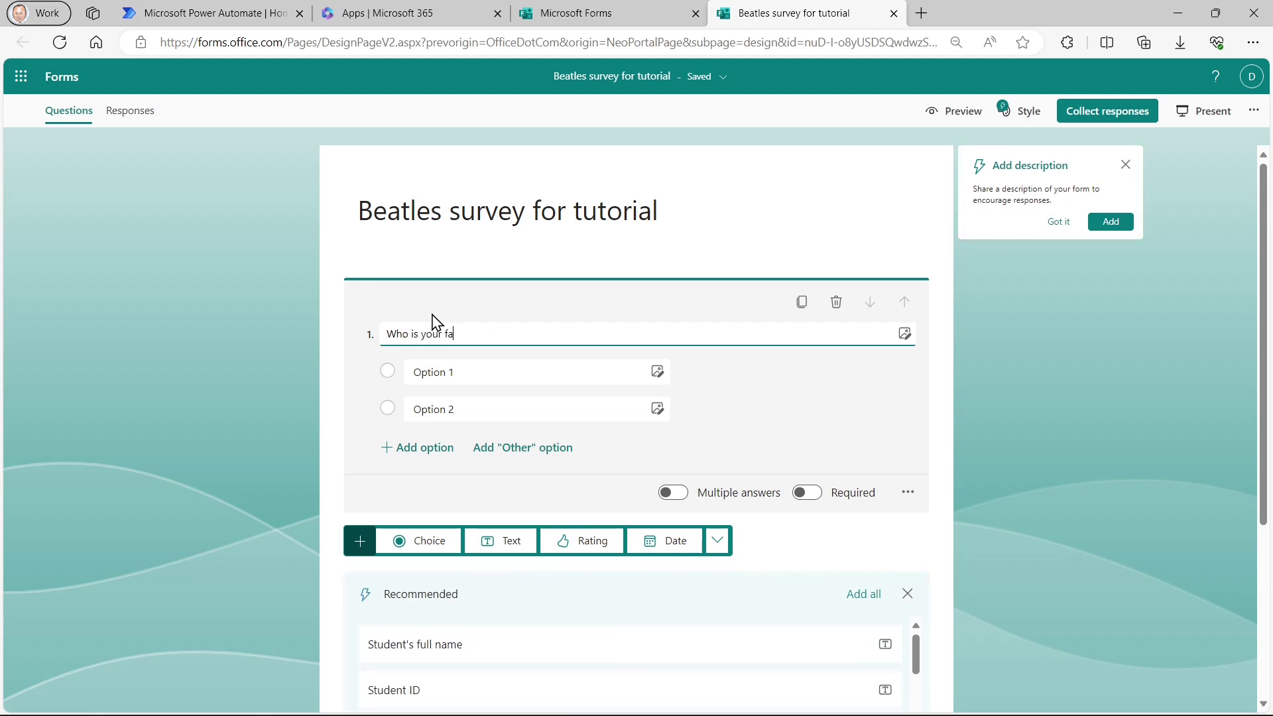
{"action": "type", "text": "ve Beatle?"}
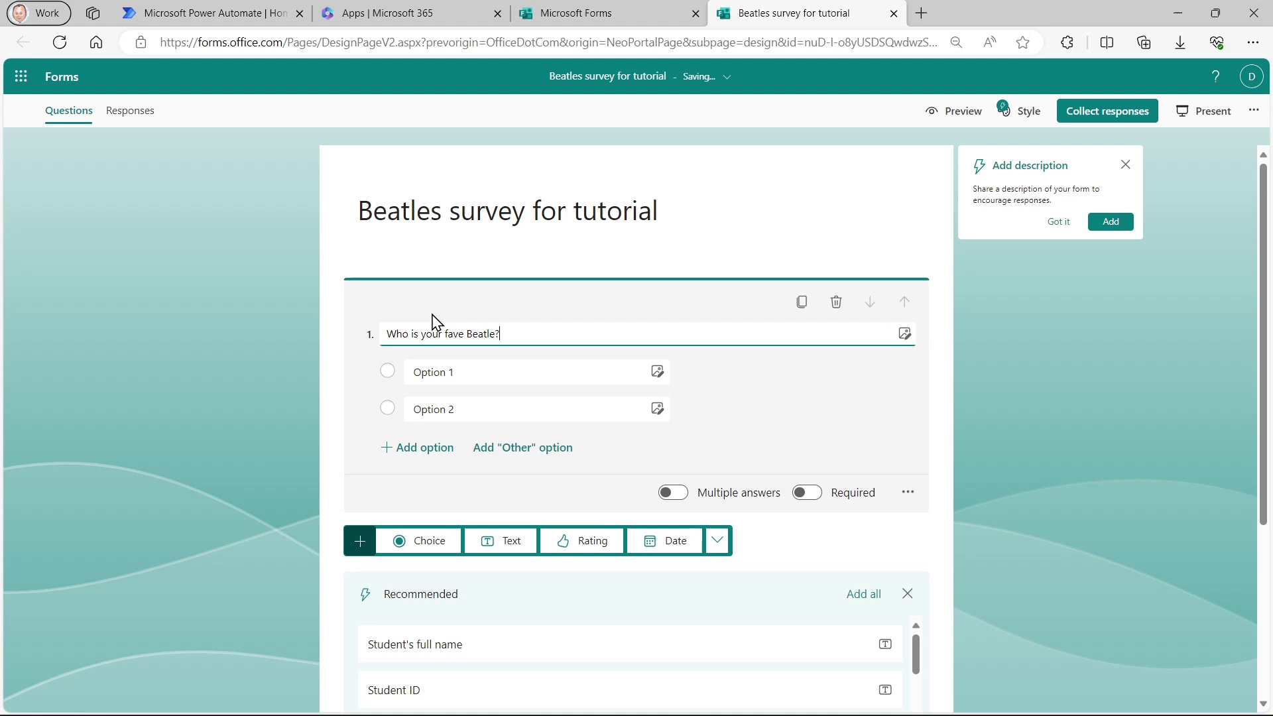
Enter the answer options John, Paul, George and Ringo.
{"action": "left_click", "coordinate": [468, 406]}
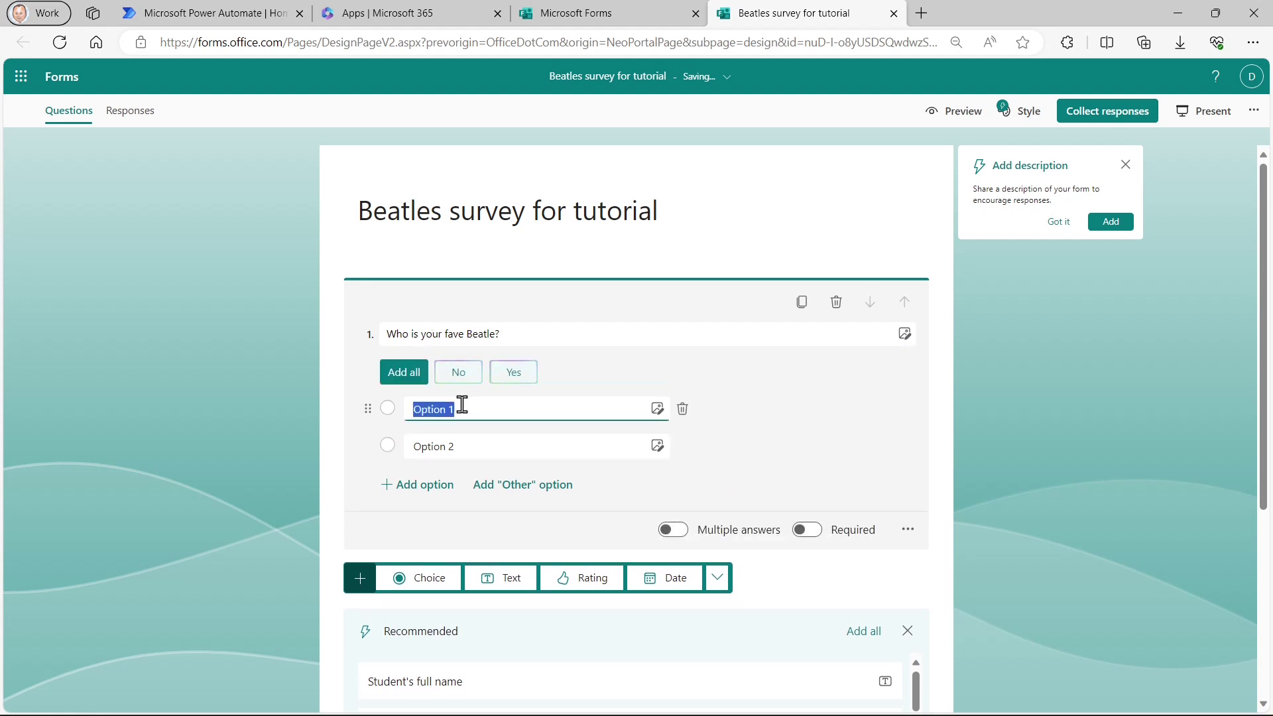
{"action": "type", "text": "John"}
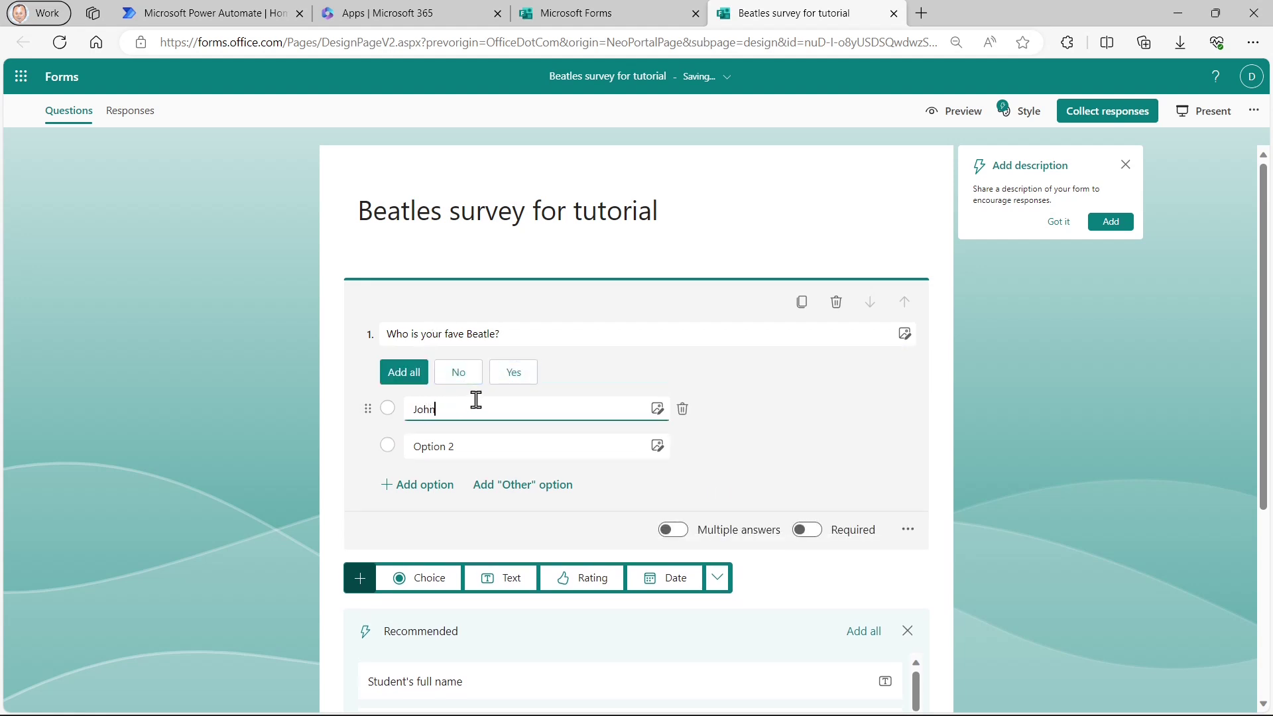
{"action": "left_click", "coordinate": [484, 442]}
{"action": "left_click", "coordinate": [468, 453]}
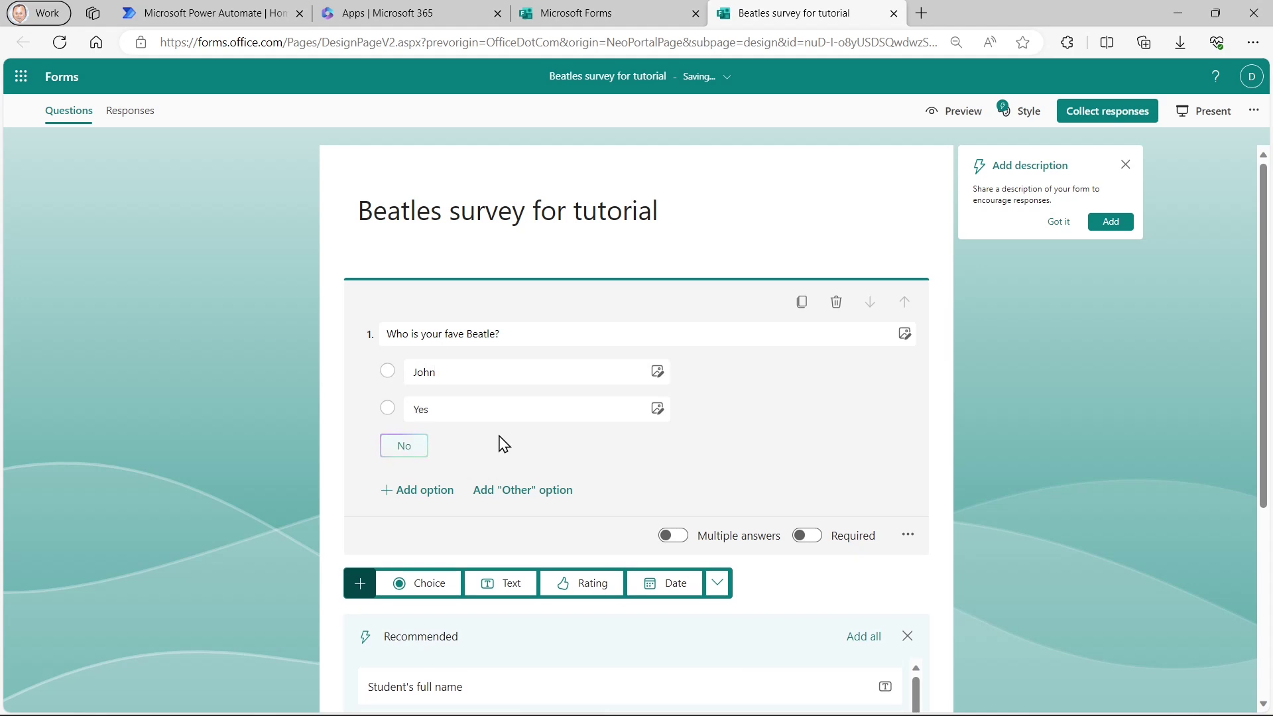
{"action": "key", "text": "BackSpace"}
{"action": "key", "text": "BackSpace"}
{"action": "key", "text": "BackSpace"}
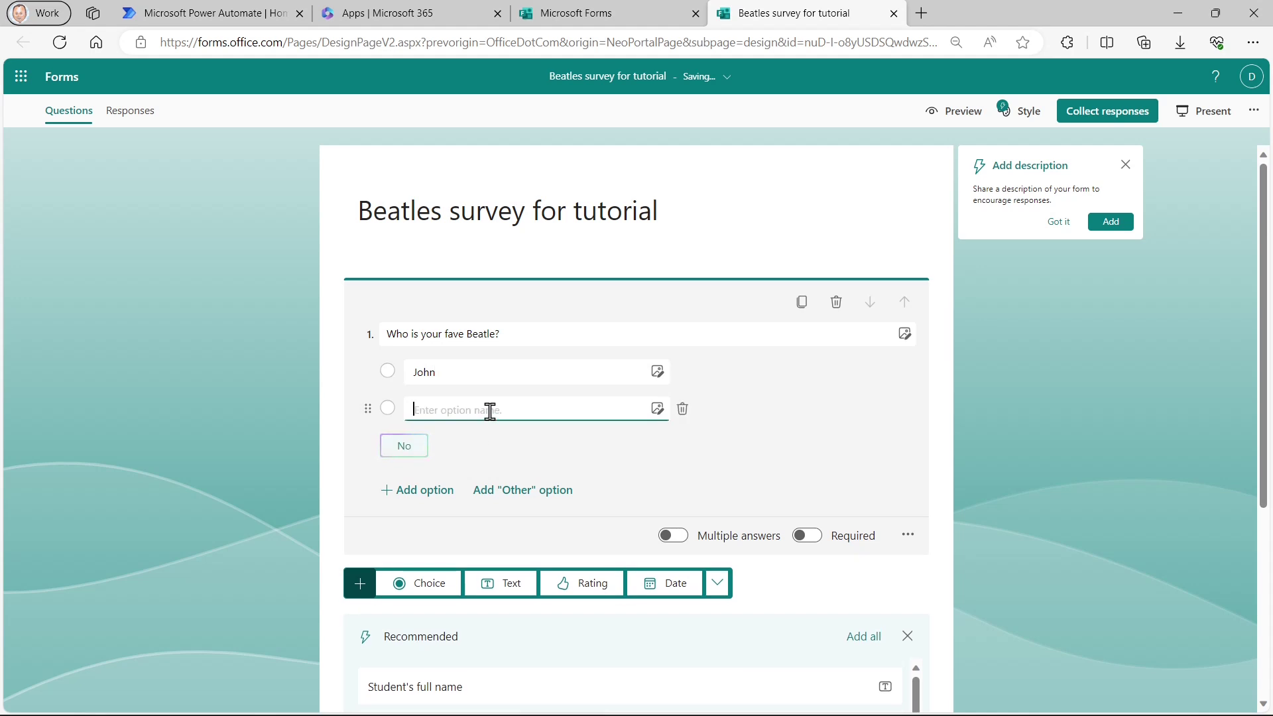
{"action": "type", "text": "Paul"}
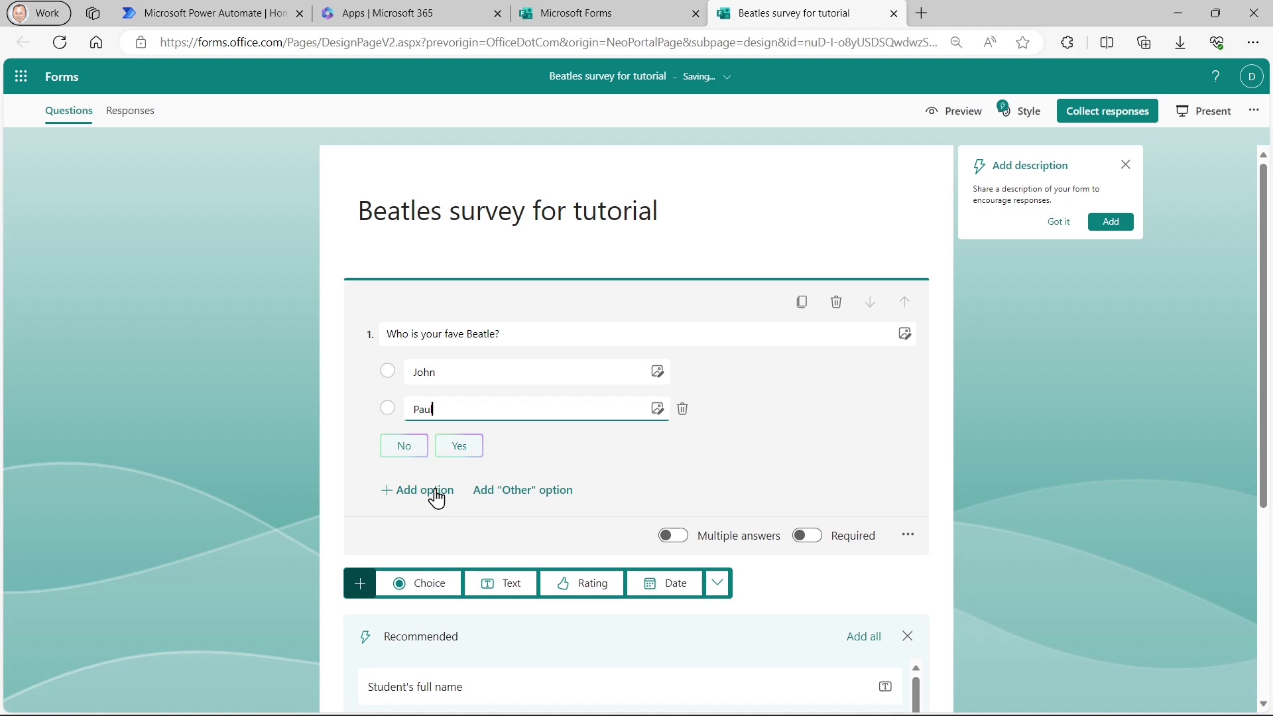
{"action": "left_click", "coordinate": [436, 496]}
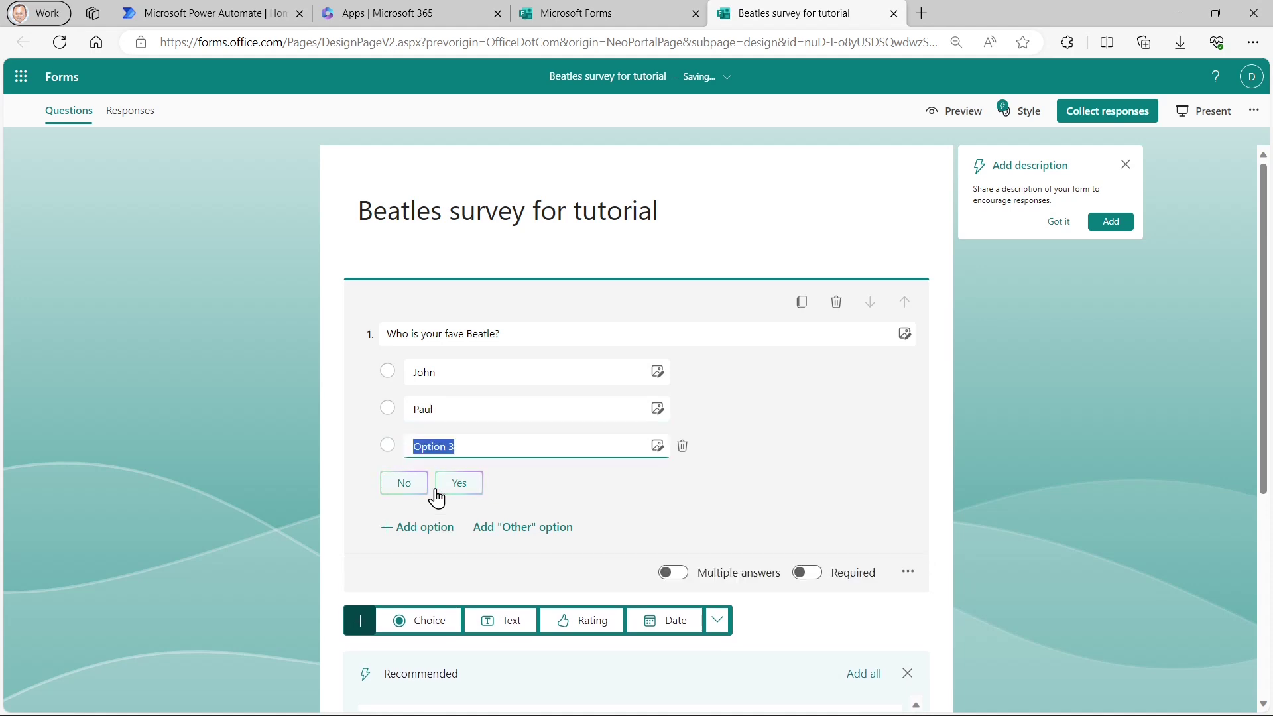
{"action": "type", "text": "George"}
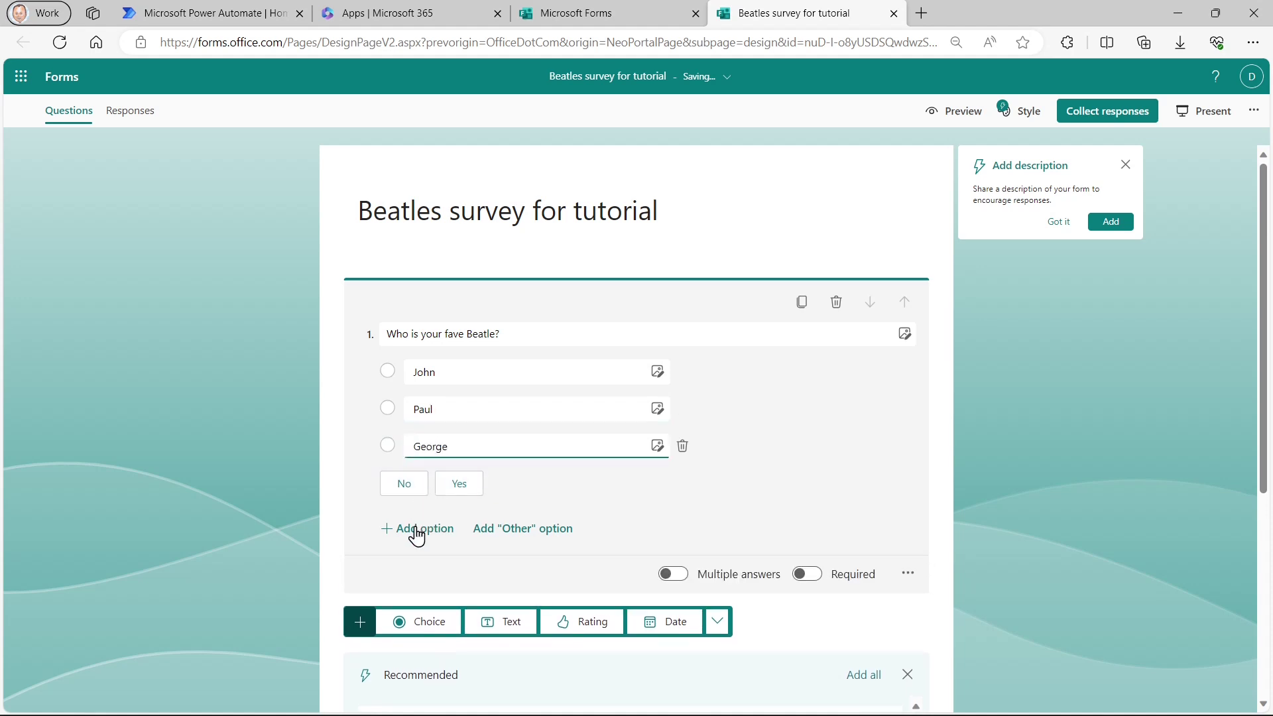
{"action": "left_click", "coordinate": [414, 528]}
{"action": "type", "text": "Ringo"}
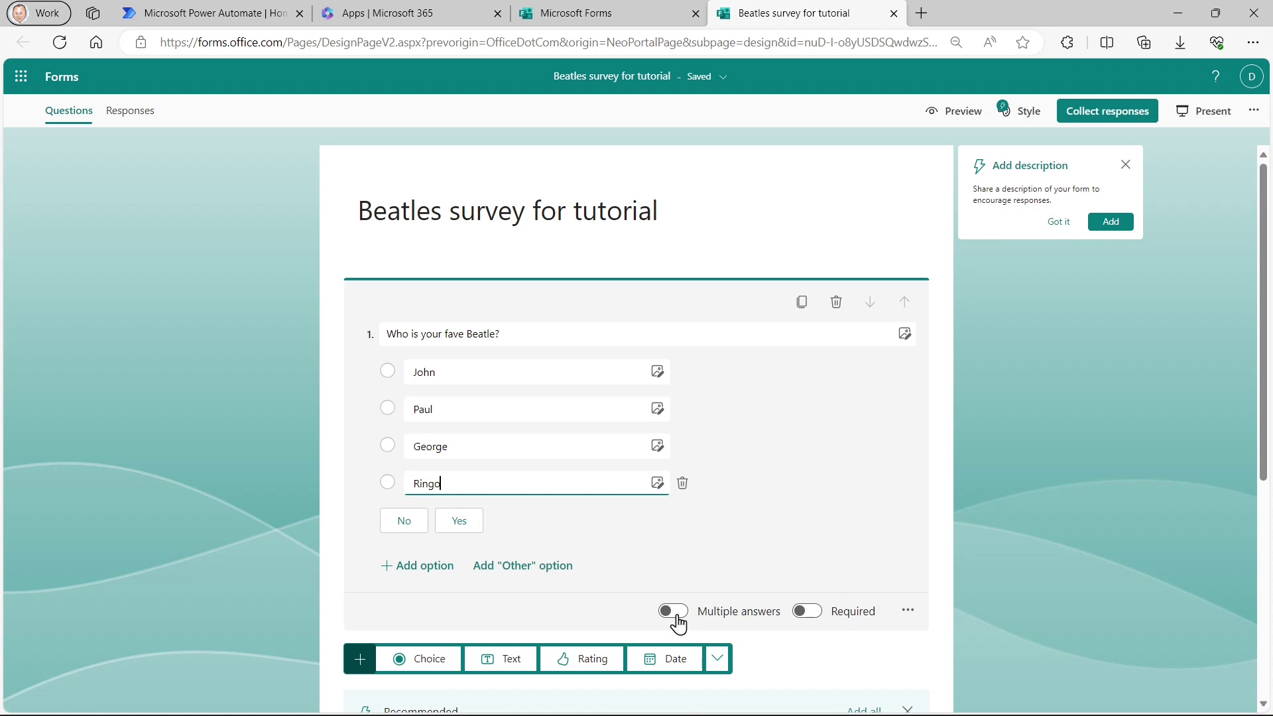
Make the fave Beatle question required.
{"action": "left_click", "coordinate": [815, 615]}
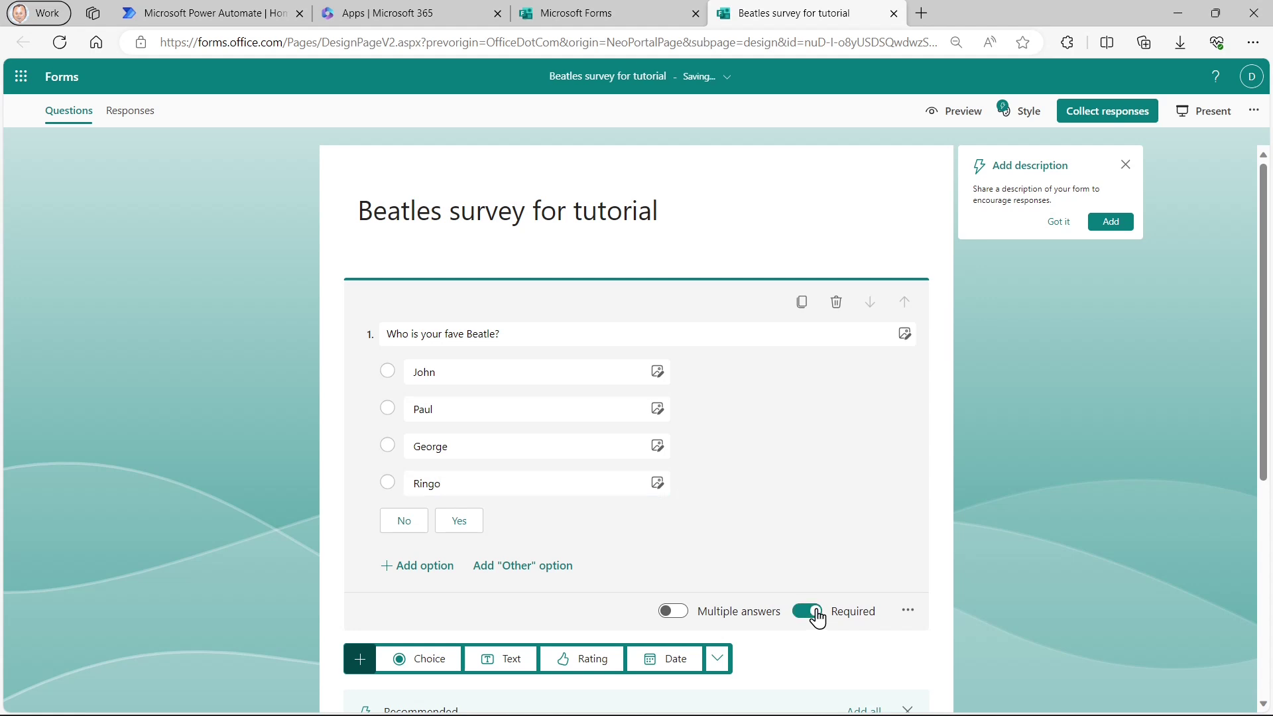
{"action": "left_click", "coordinate": [908, 614]}
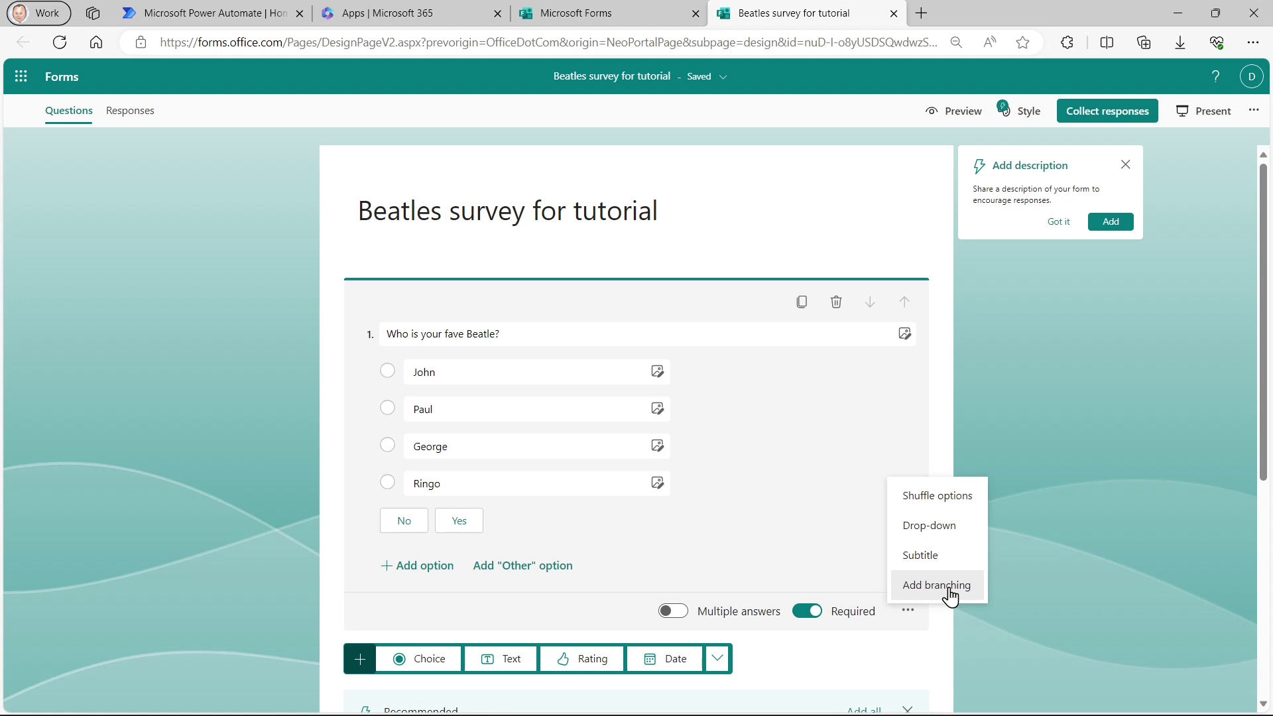
{"action": "left_click", "coordinate": [930, 655]}
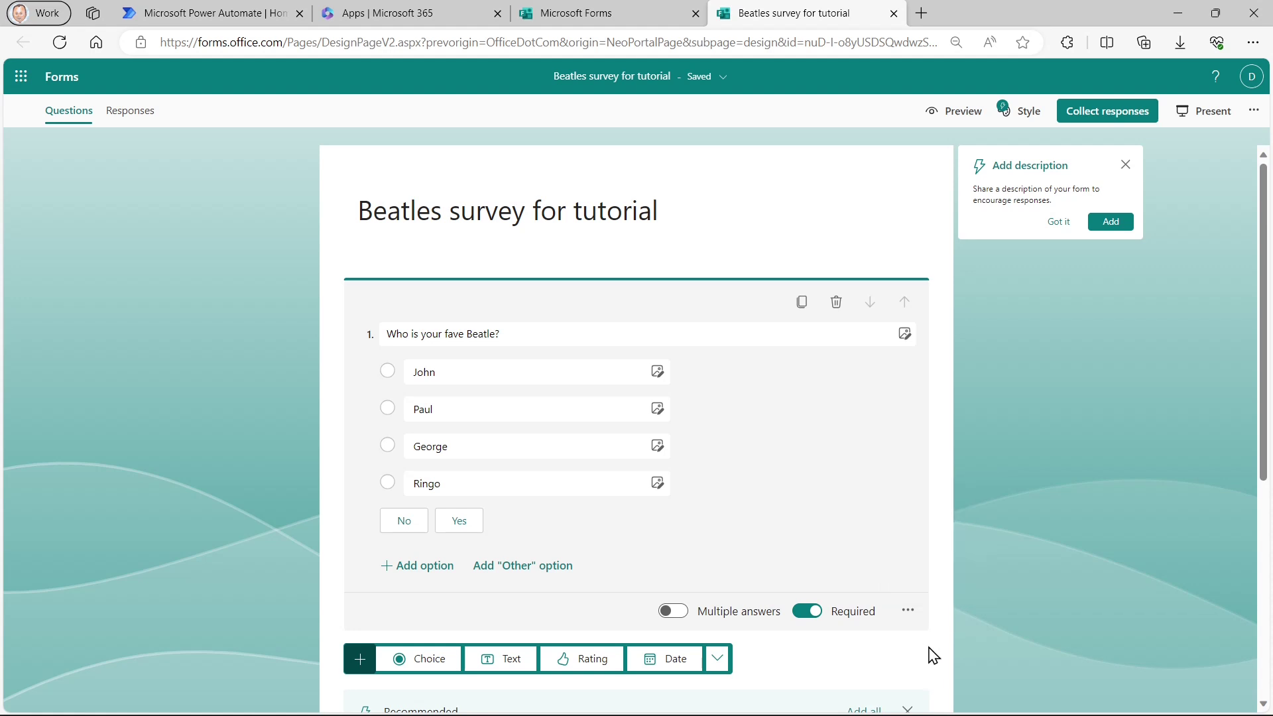
Add a text question 'Which is your fave song?' as question 2.
{"action": "scroll", "coordinate": [931, 655], "scroll_direction": "down", "scroll_amount": 4}
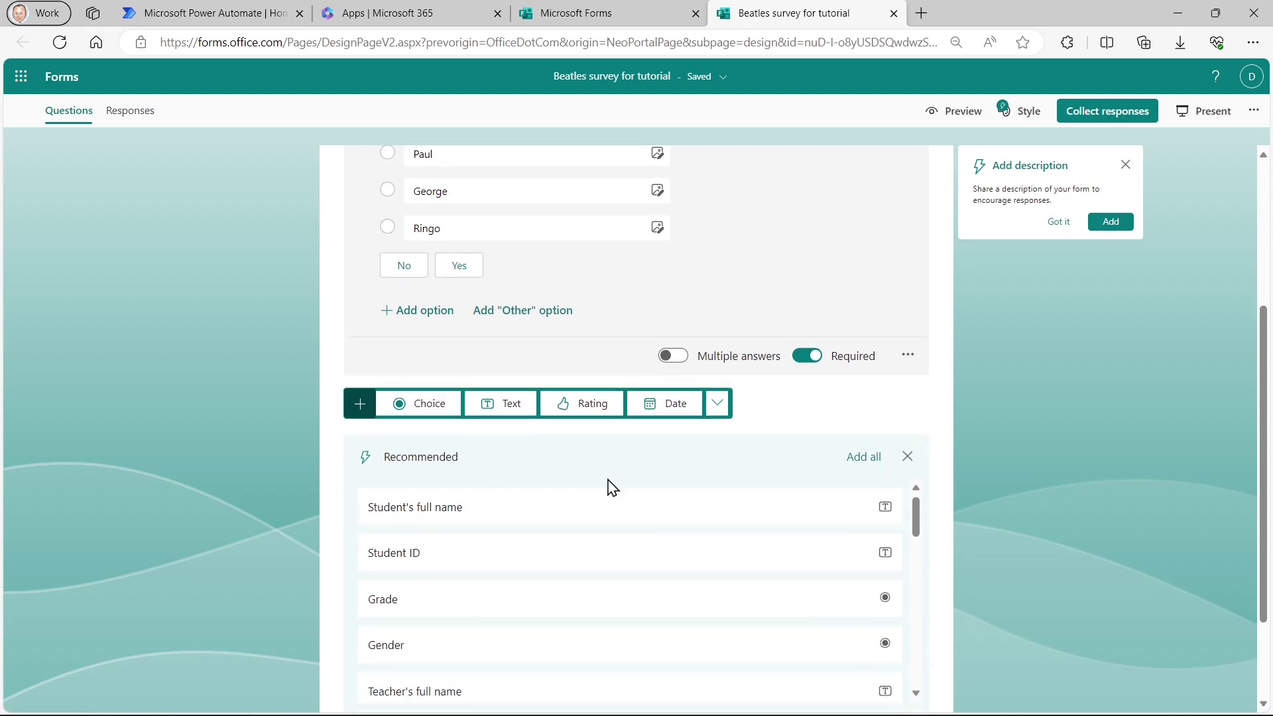
{"action": "left_click", "coordinate": [506, 408]}
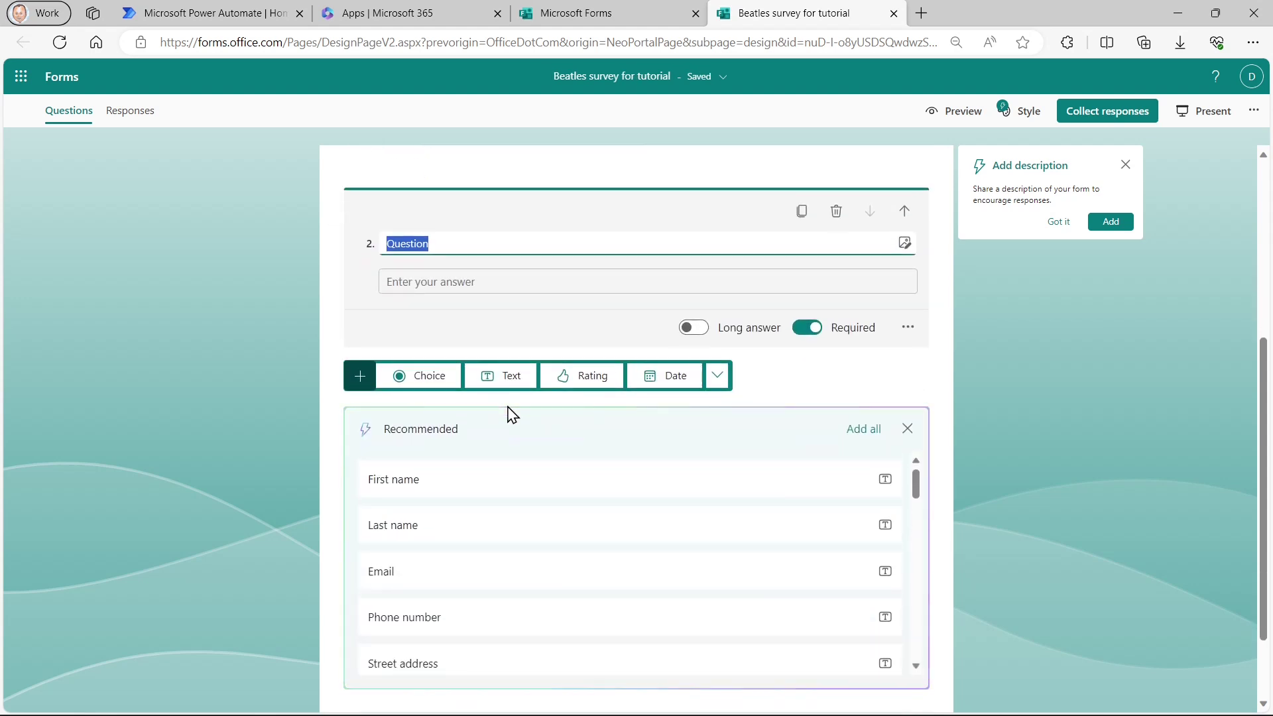
{"action": "type", "text": "Which is your fave"}
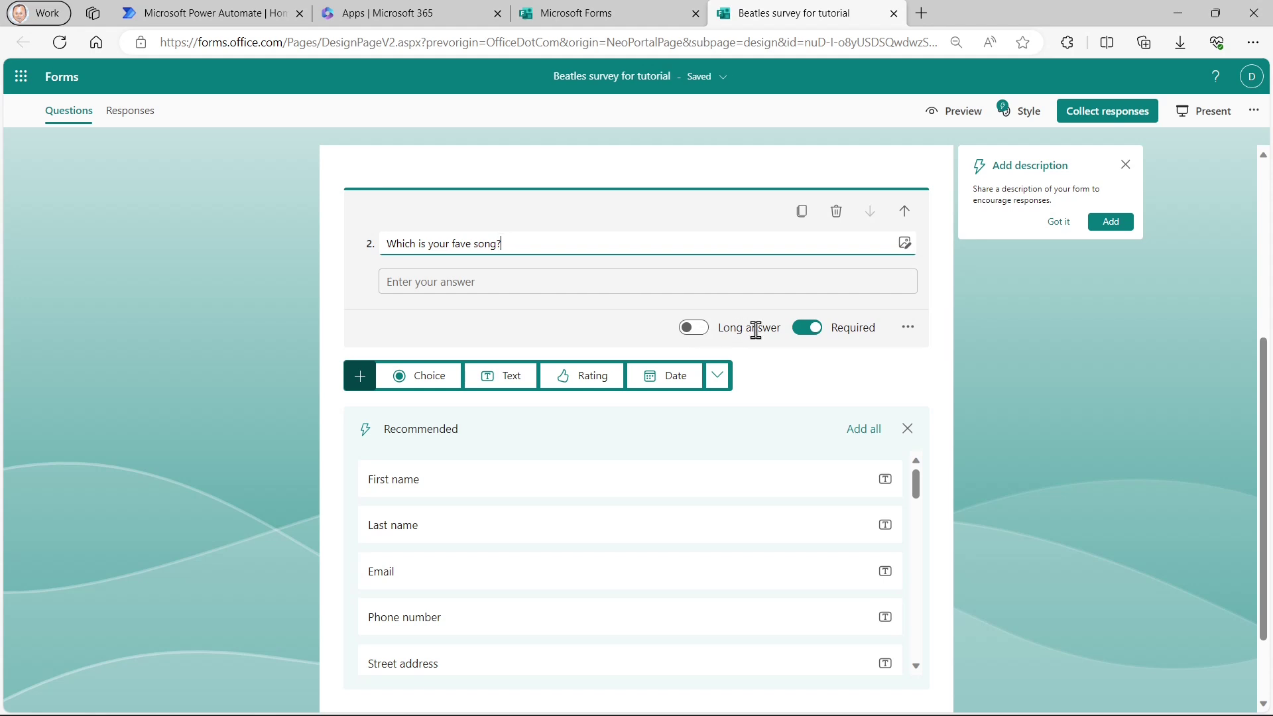
{"action": "left_click", "coordinate": [908, 328]}
{"action": "left_click", "coordinate": [908, 329]}
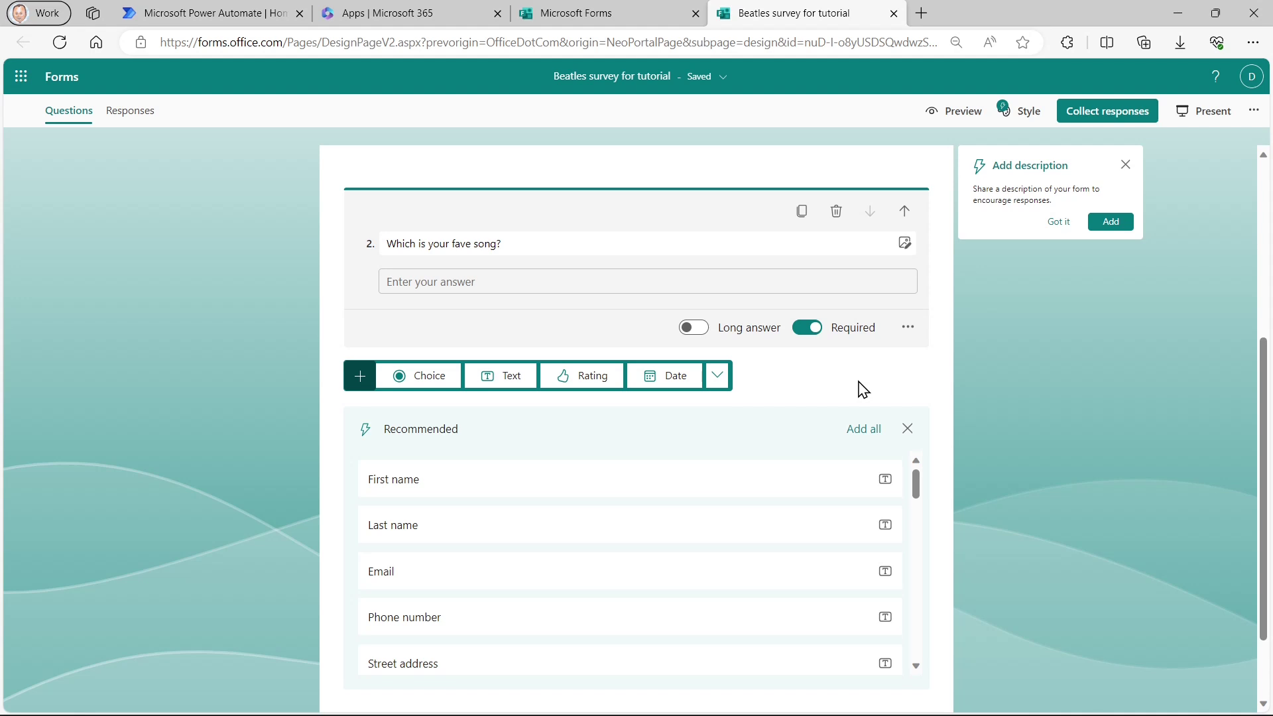
Add a new Section 2 titled 'About the songs'.
{"action": "left_click", "coordinate": [718, 376]}
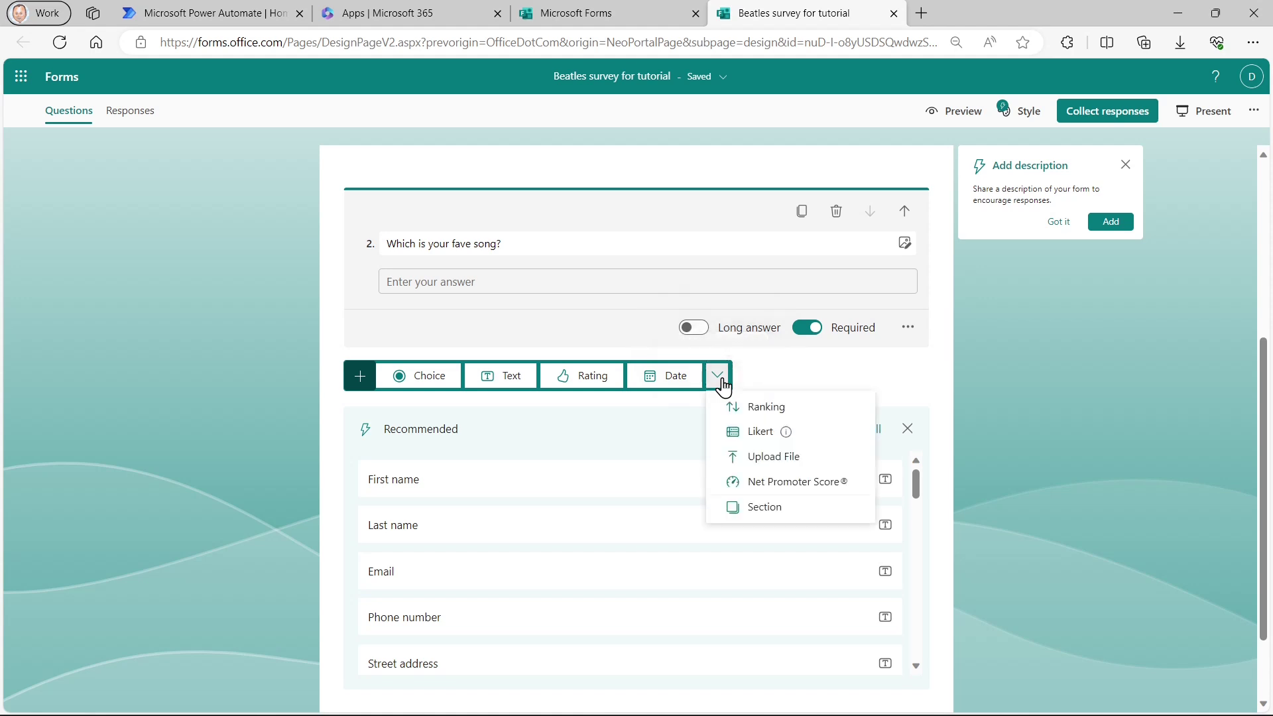
{"action": "left_click", "coordinate": [772, 508]}
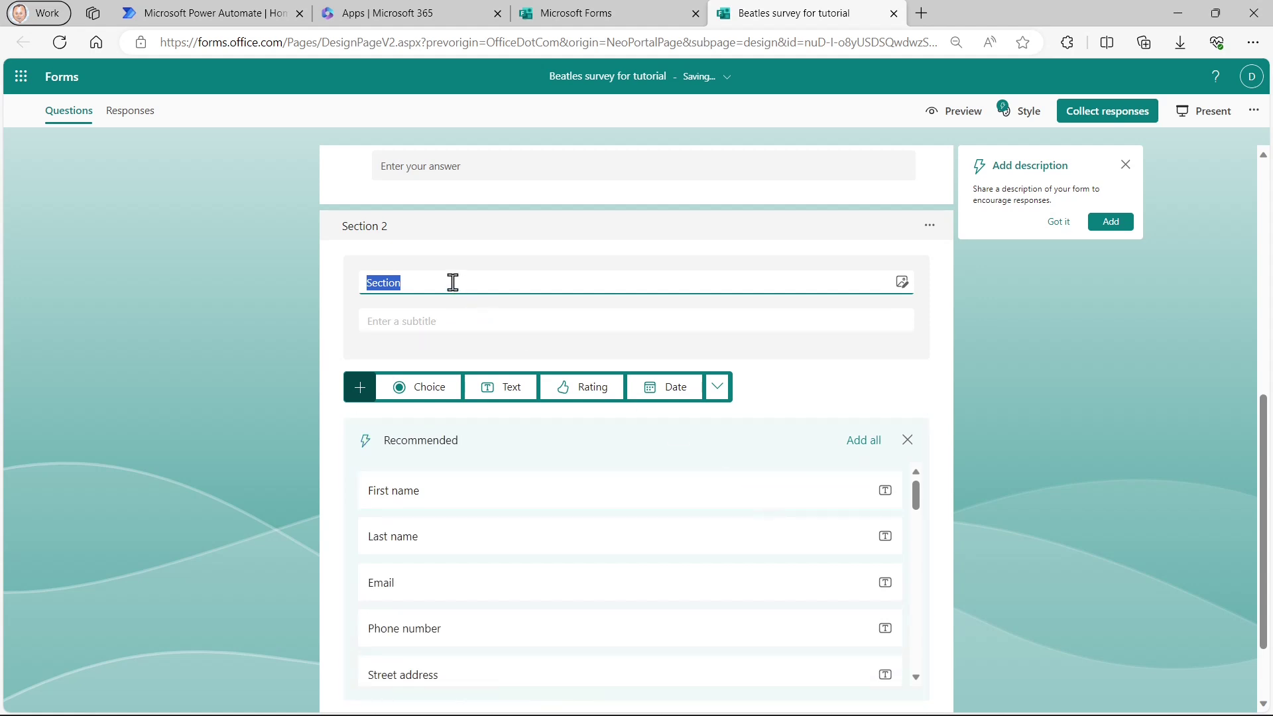
{"action": "type", "text": "About the songs"}
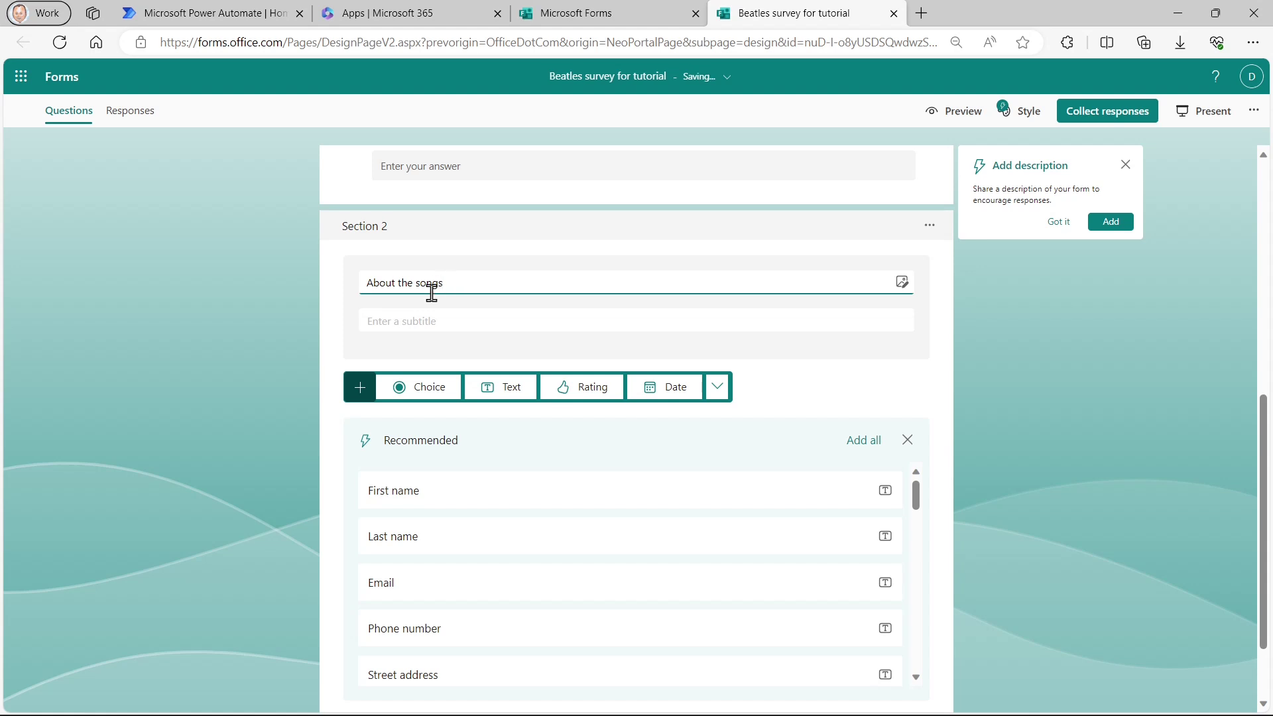
Title the first section 'About the band'.
{"action": "scroll", "coordinate": [438, 301], "scroll_direction": "up", "scroll_amount": 5}
{"action": "scroll", "coordinate": [438, 302], "scroll_direction": "up", "scroll_amount": 3}
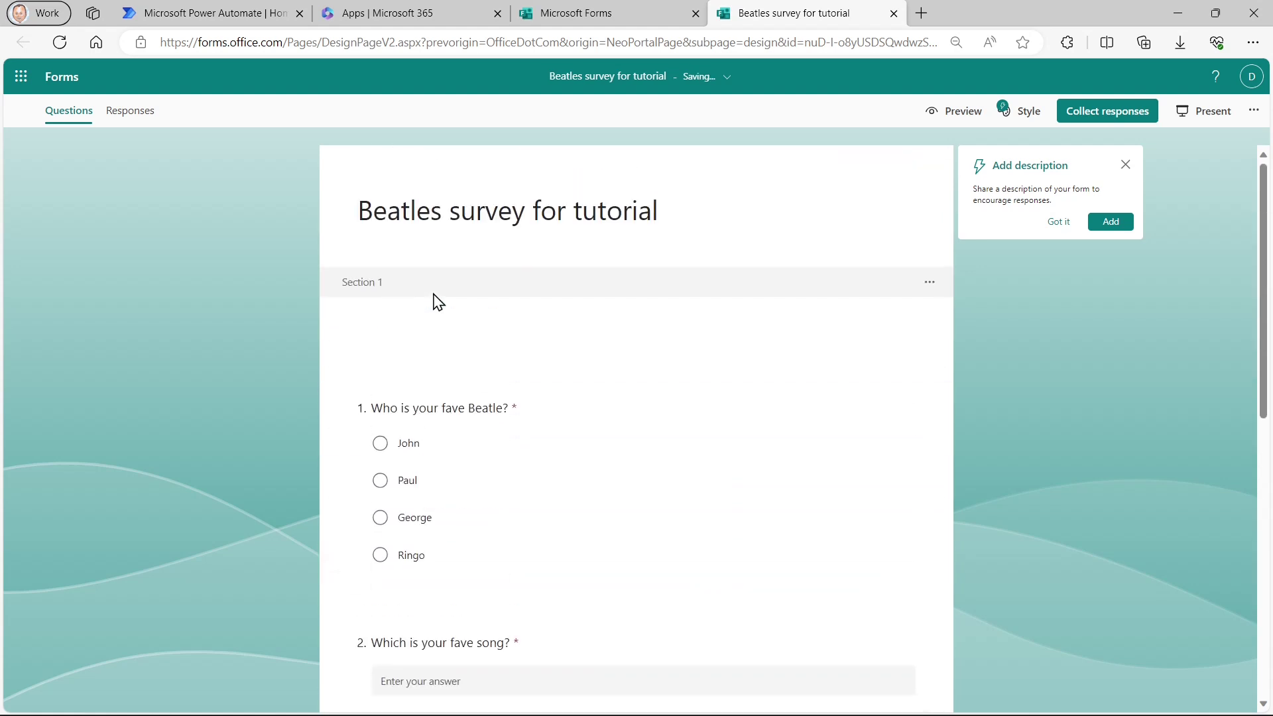
{"action": "left_click", "coordinate": [403, 284]}
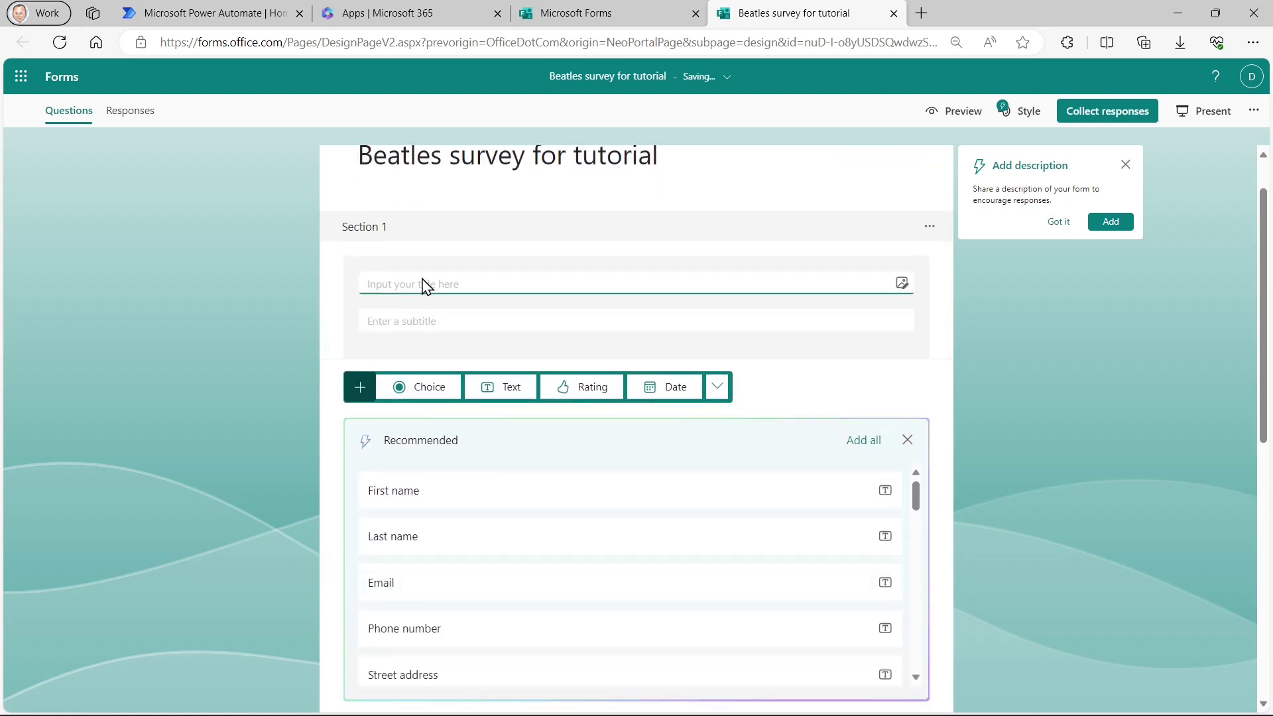
{"action": "type", "text": "Abput the band"}
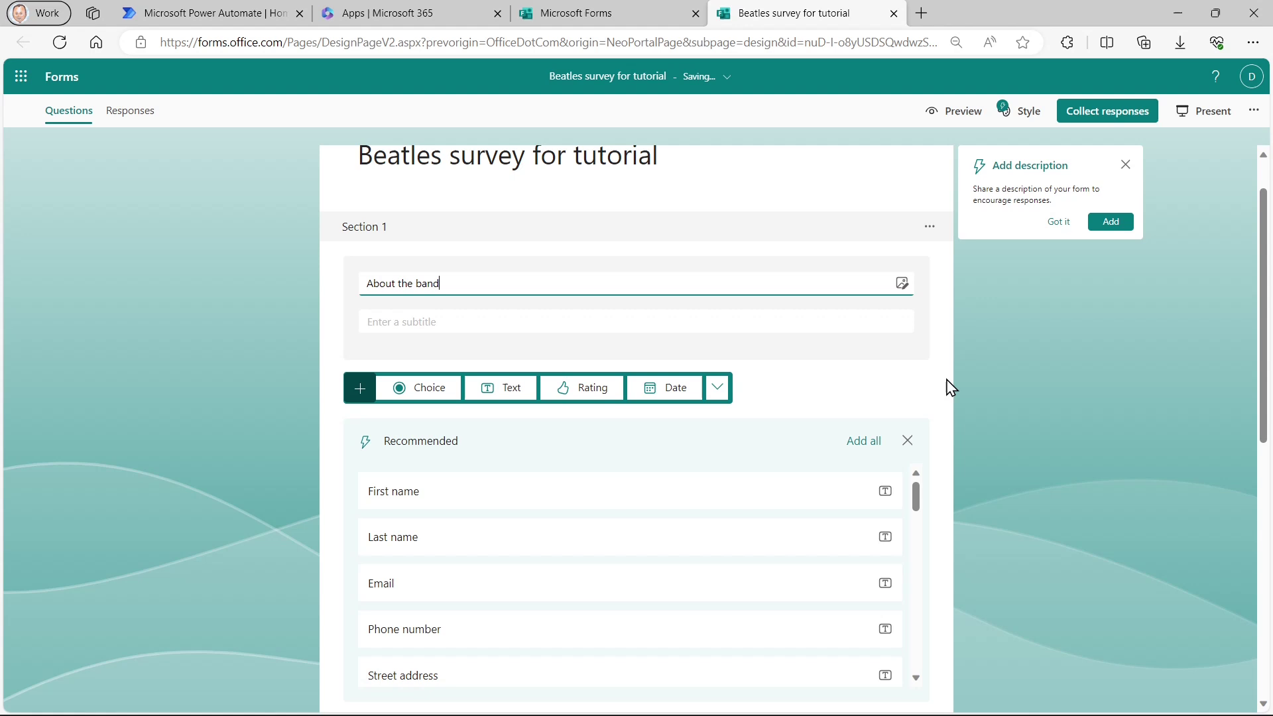
{"action": "left_click", "coordinate": [997, 368]}
Move the fave song question down into Section 2.
{"action": "scroll", "coordinate": [845, 455], "scroll_direction": "down", "scroll_amount": 1}
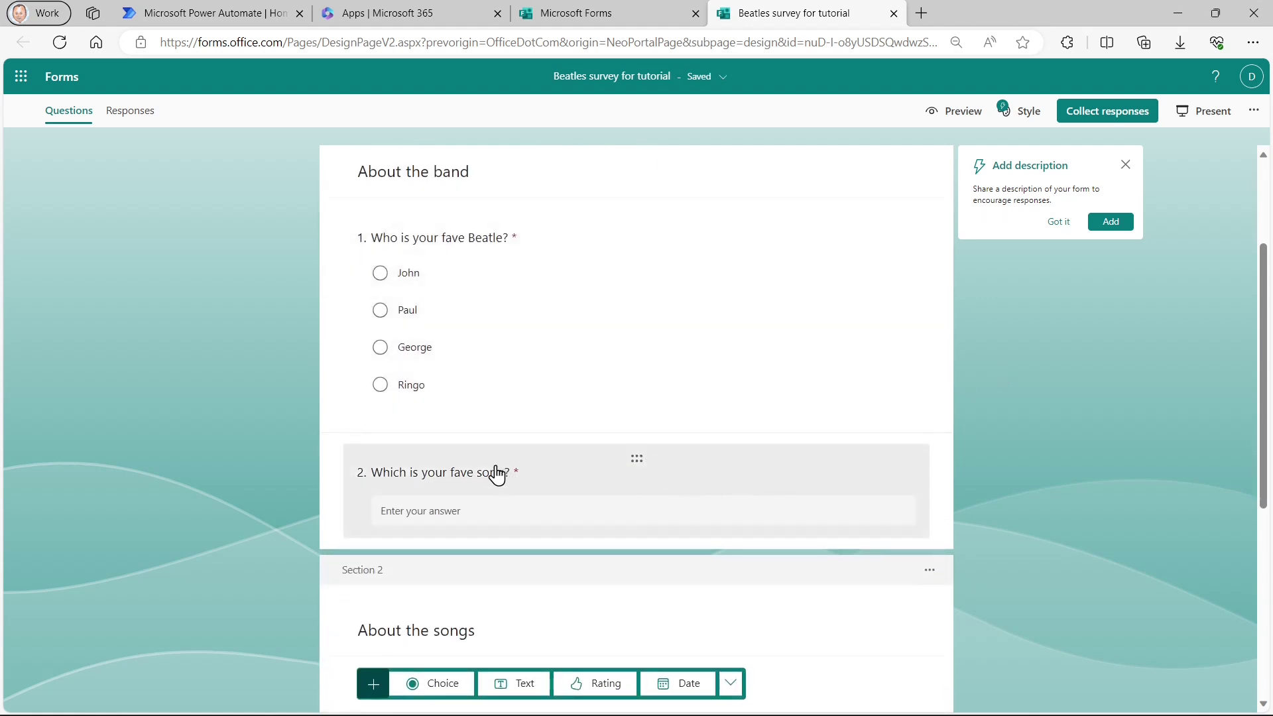
{"action": "left_click", "coordinate": [692, 489]}
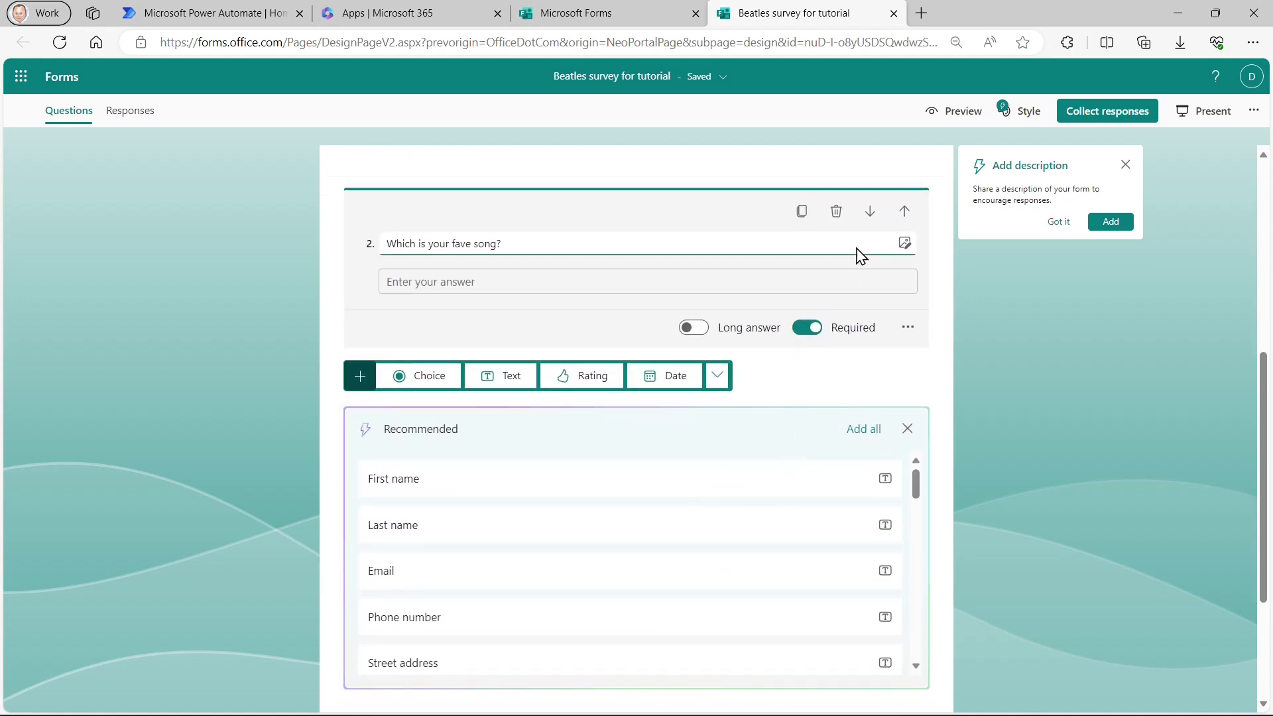
{"action": "left_click", "coordinate": [869, 212]}
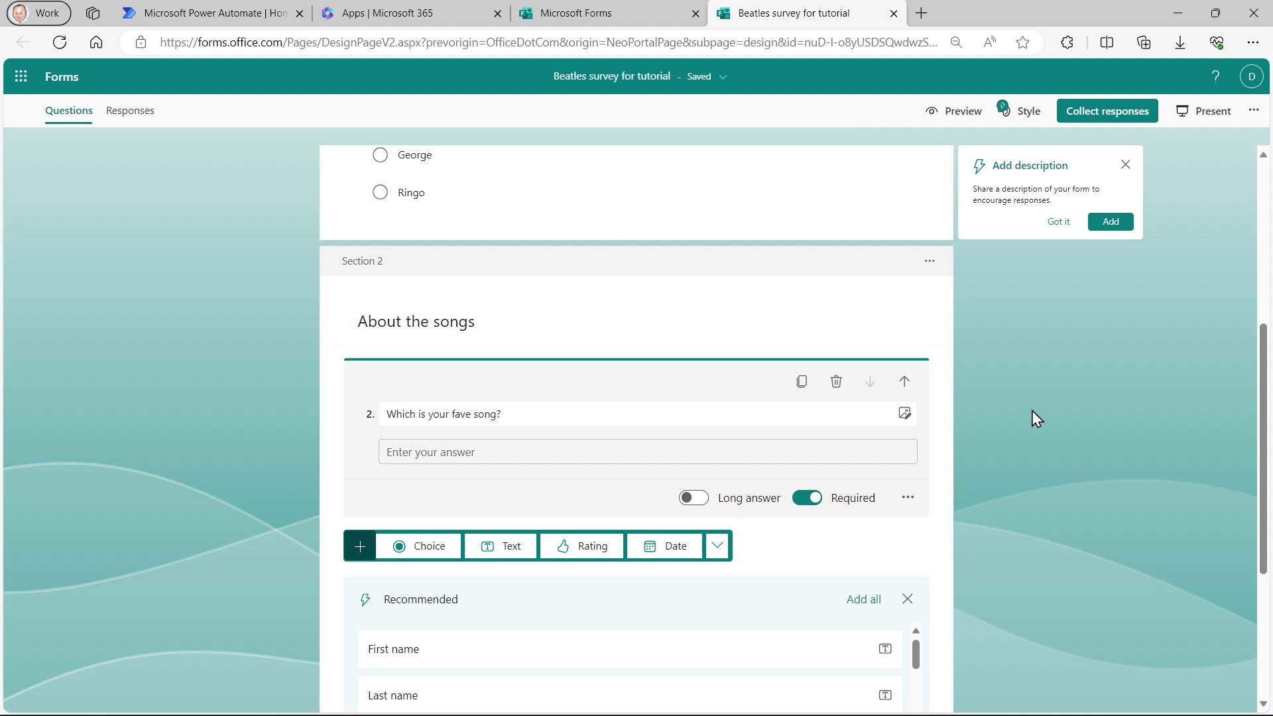
{"action": "scroll", "coordinate": [1032, 411], "scroll_direction": "down", "scroll_amount": 1}
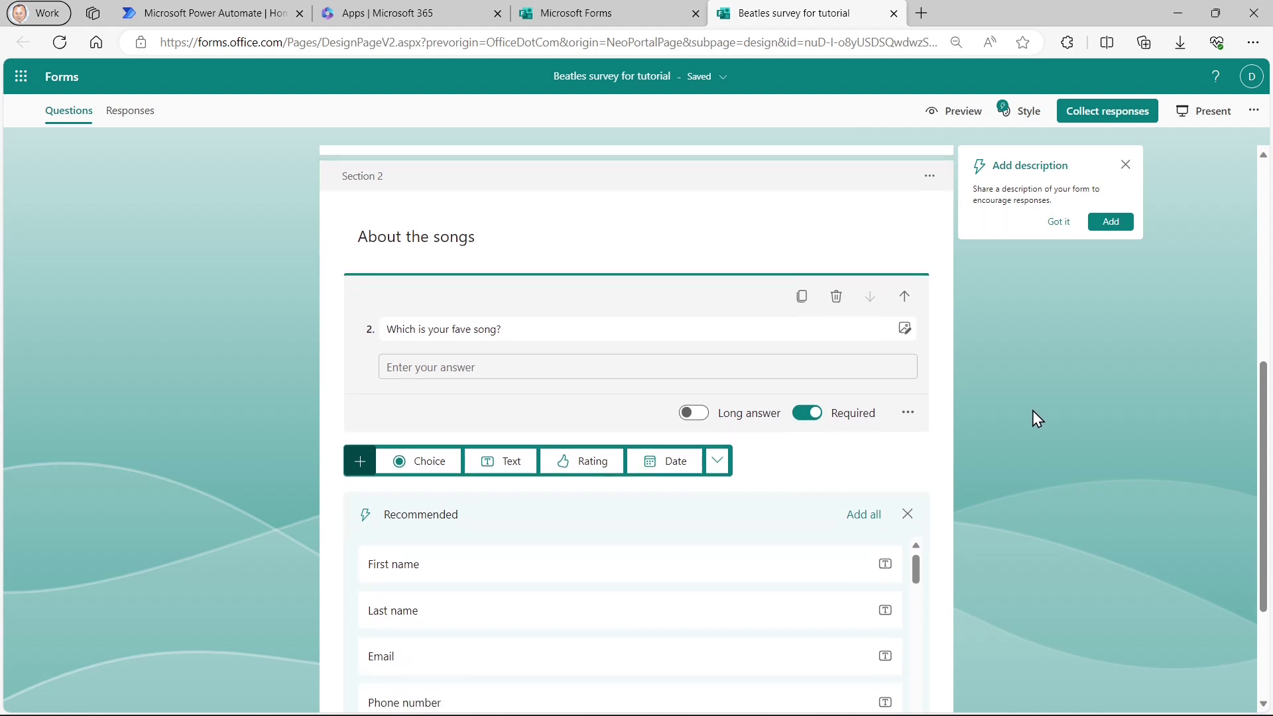
{"action": "scroll", "coordinate": [1032, 411], "scroll_direction": "down", "scroll_amount": 1}
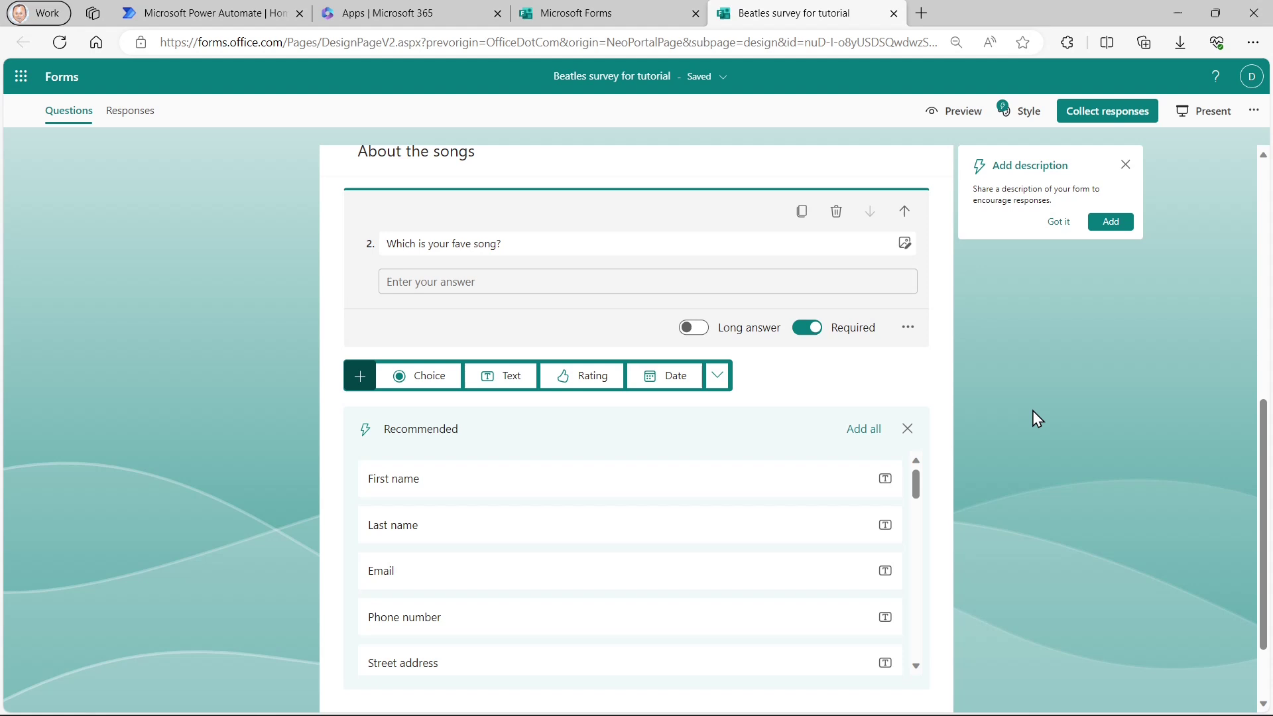
{"action": "left_click", "coordinate": [565, 378]}
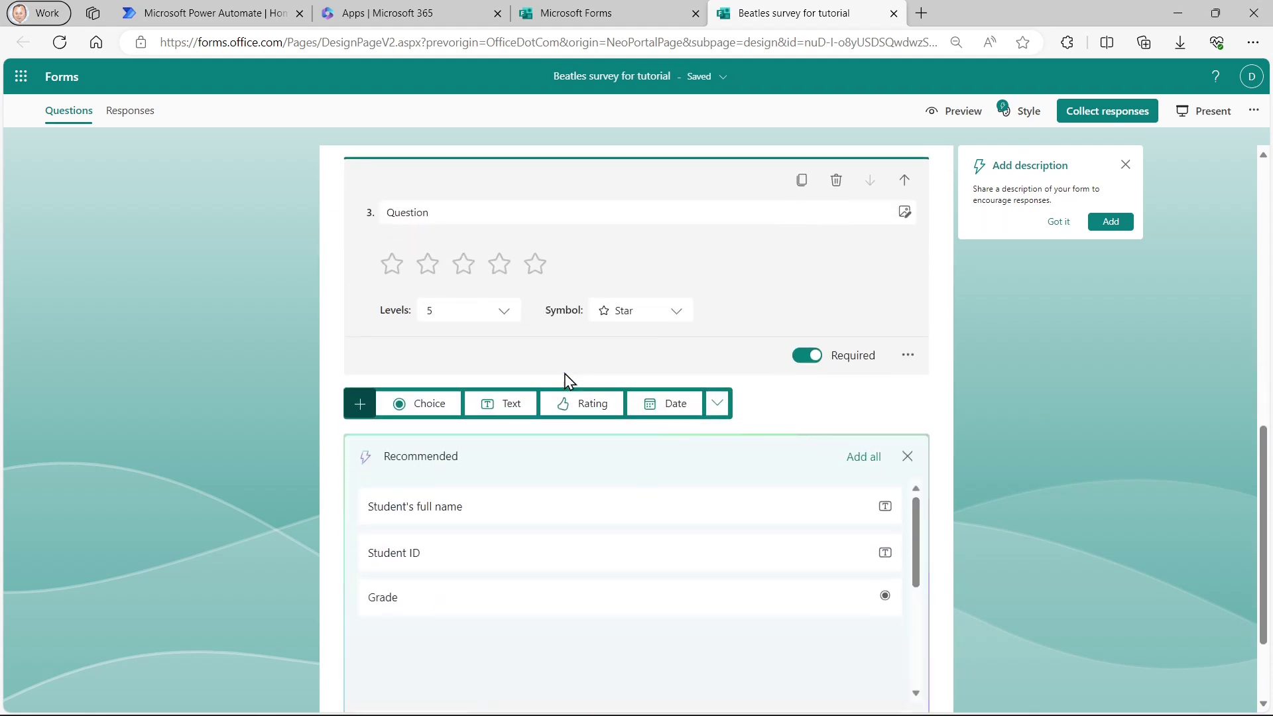
{"action": "scroll", "coordinate": [635, 396], "scroll_direction": "up", "scroll_amount": 1}
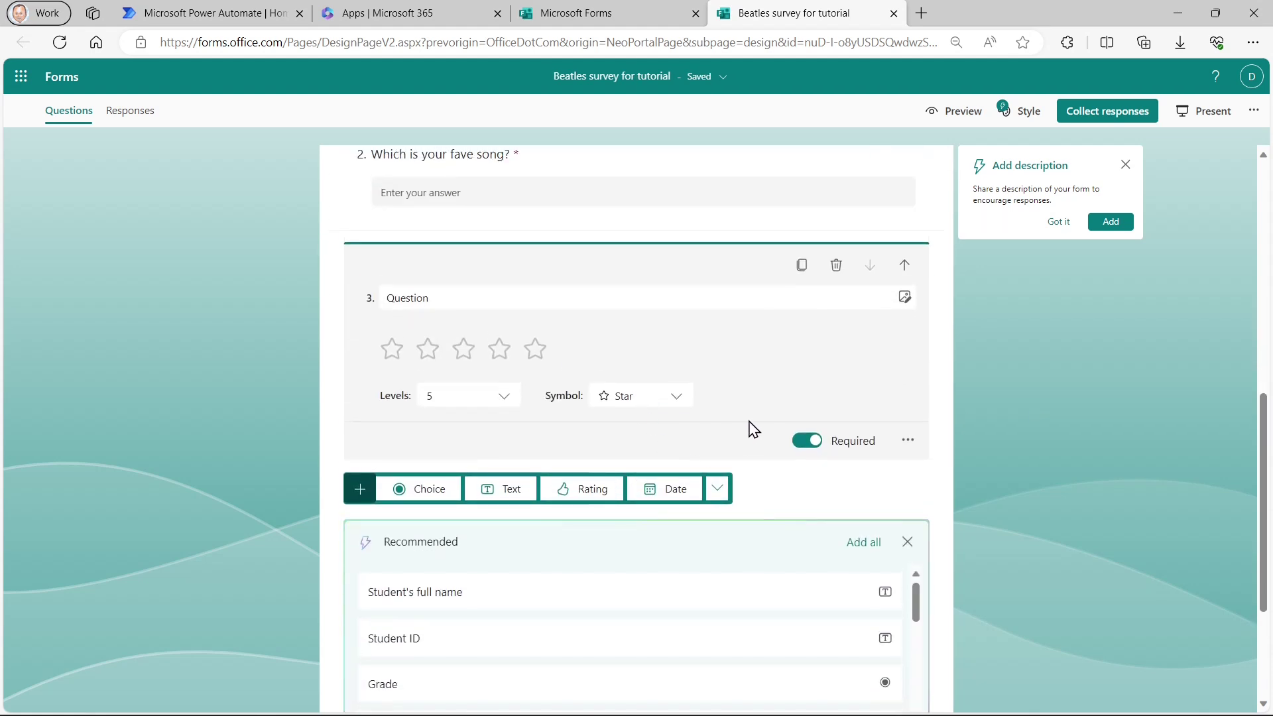
{"action": "left_click", "coordinate": [672, 399]}
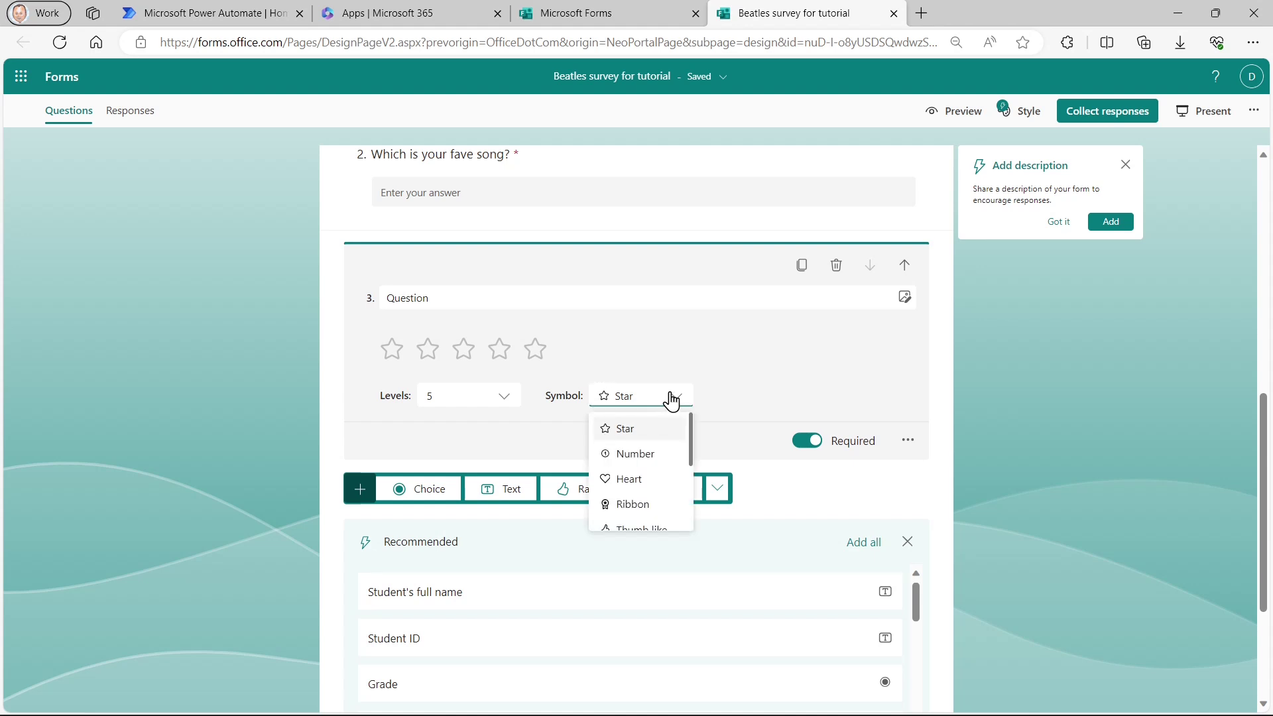
{"action": "left_click", "coordinate": [673, 399]}
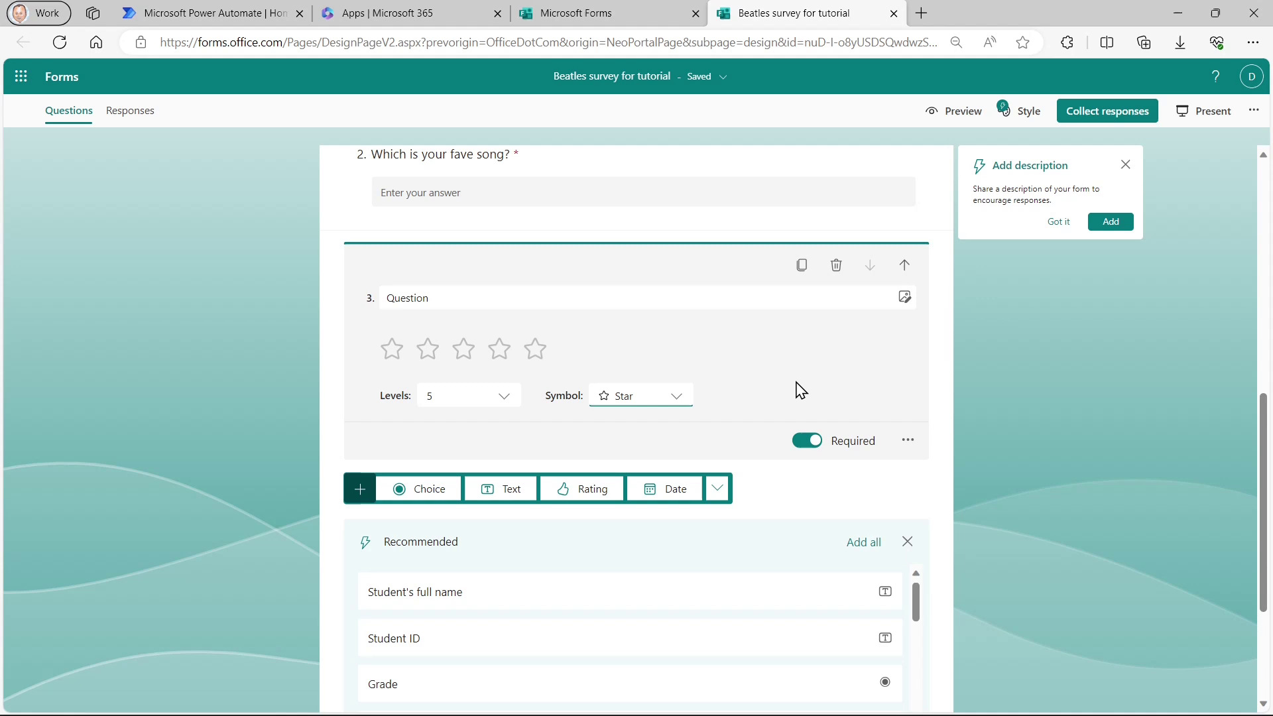
{"action": "scroll", "coordinate": [800, 391], "scroll_direction": "up", "scroll_amount": 1}
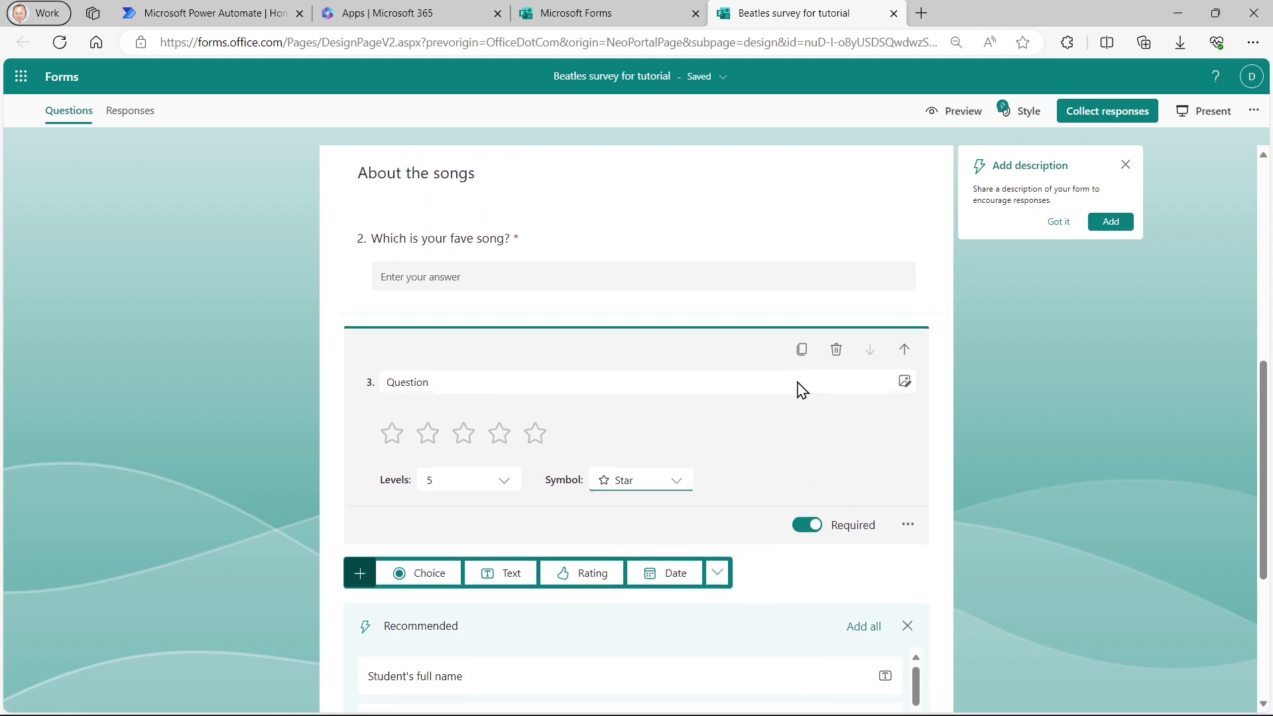
{"action": "left_click", "coordinate": [835, 351]}
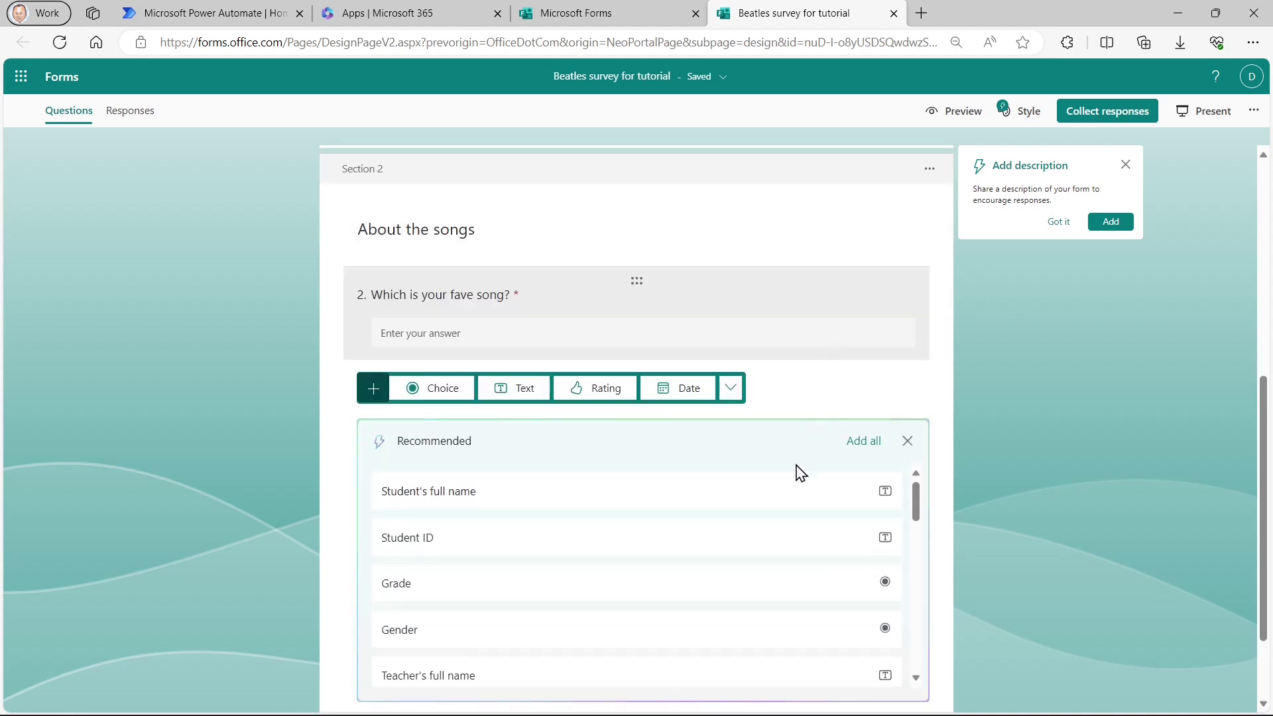
Add a Net Promoter Score question asking about the lyrics, labelled 'I hate them' to 'I love them'.
{"action": "left_click", "coordinate": [731, 389]}
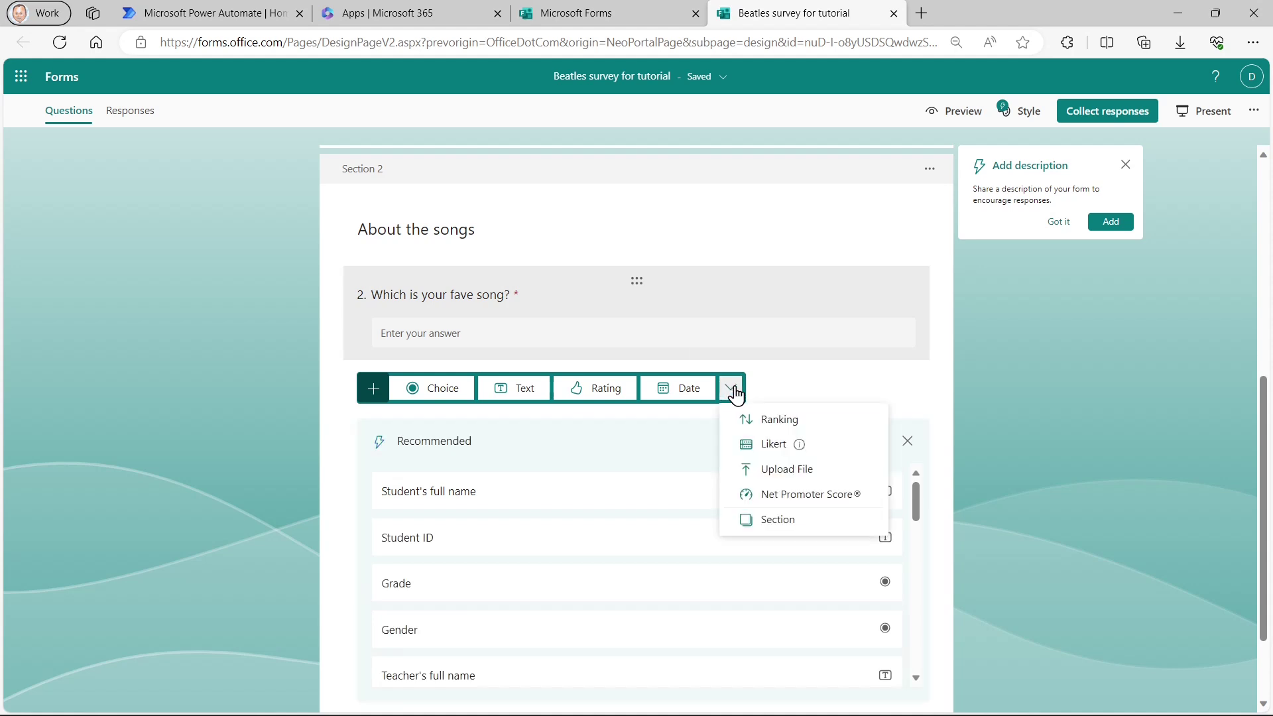
{"action": "left_click", "coordinate": [842, 498]}
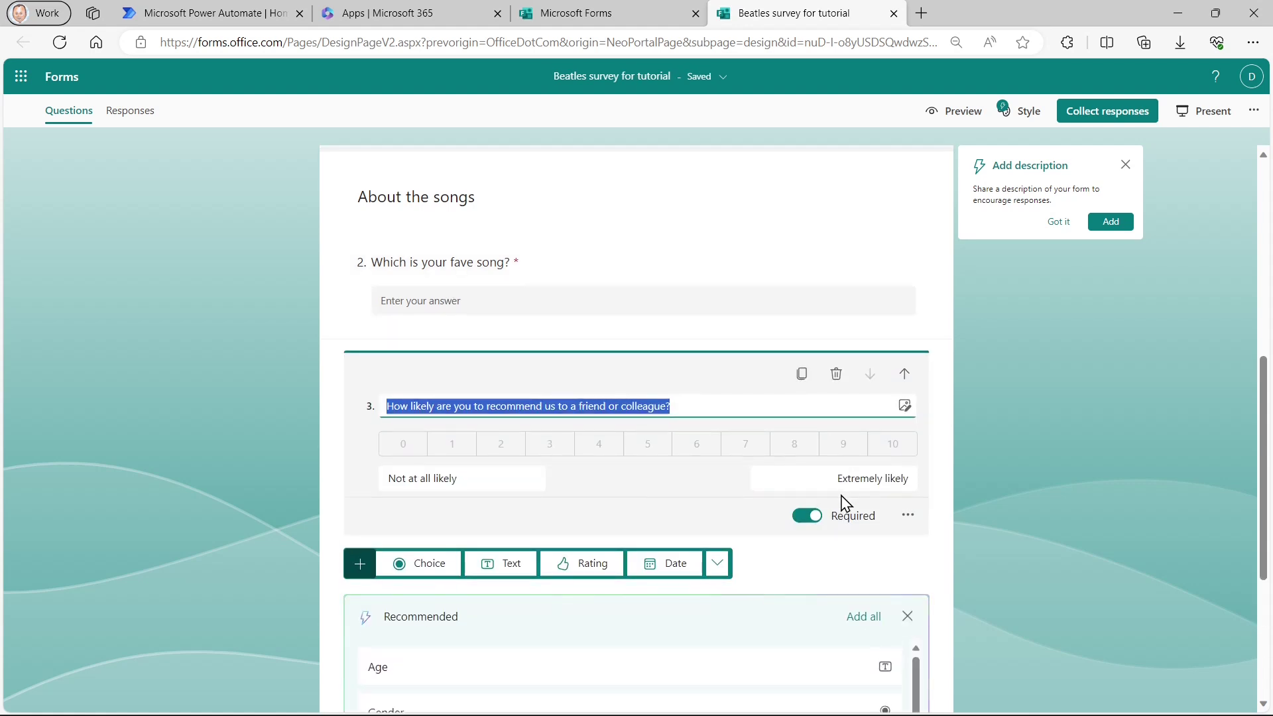
{"action": "type", "text": "What do y"}
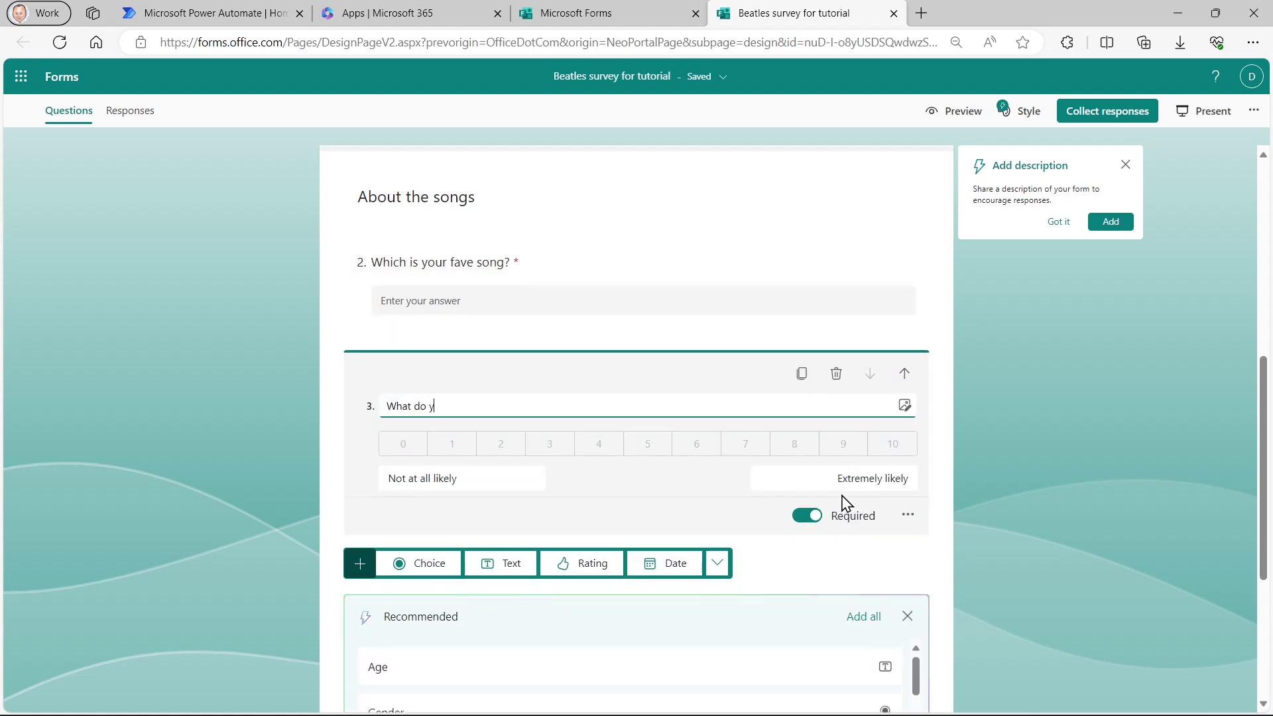
{"action": "type", "text": "ou think i"}
{"action": "key", "text": "BackSpace"}
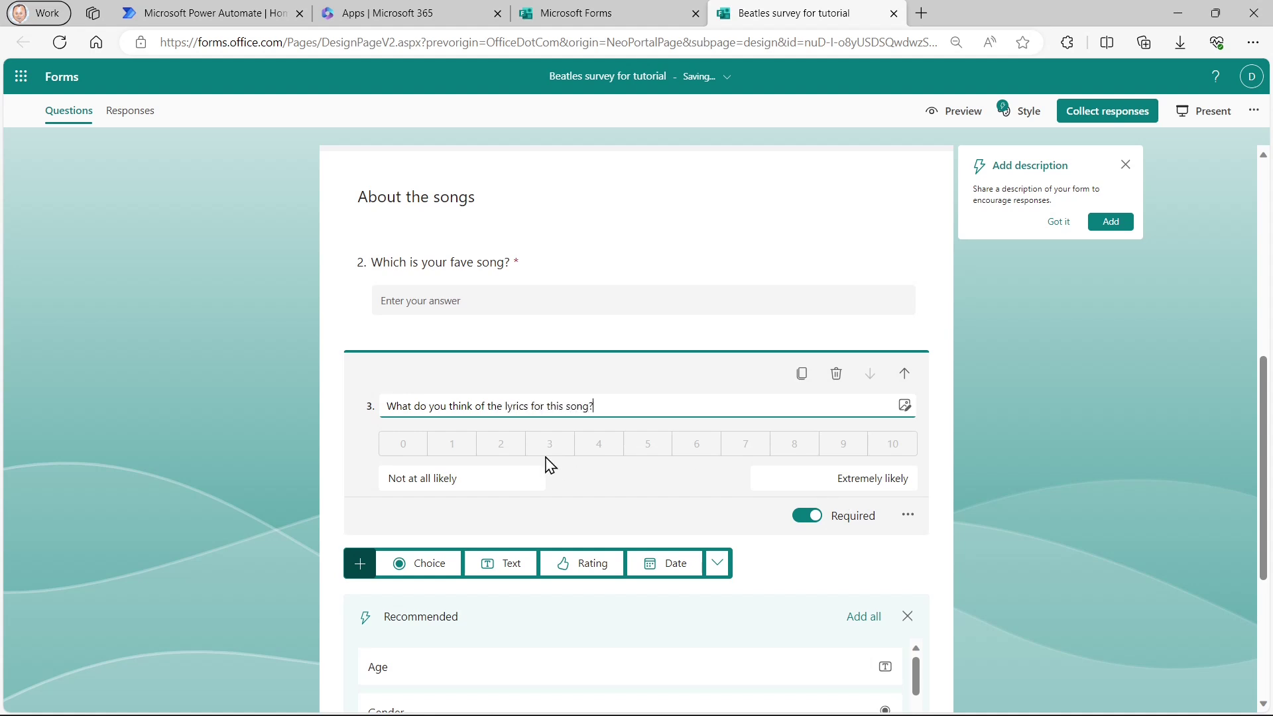
{"action": "triple_click", "coordinate": [451, 476]}
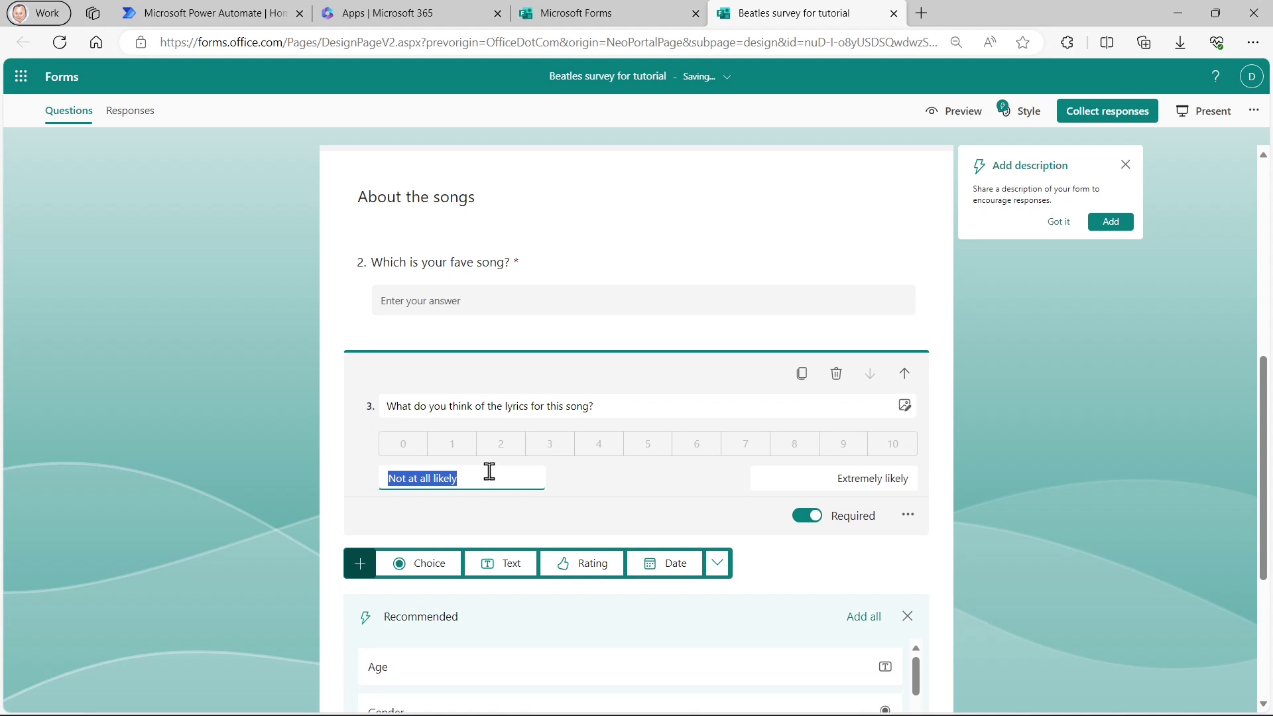
{"action": "type", "text": "I hate them"}
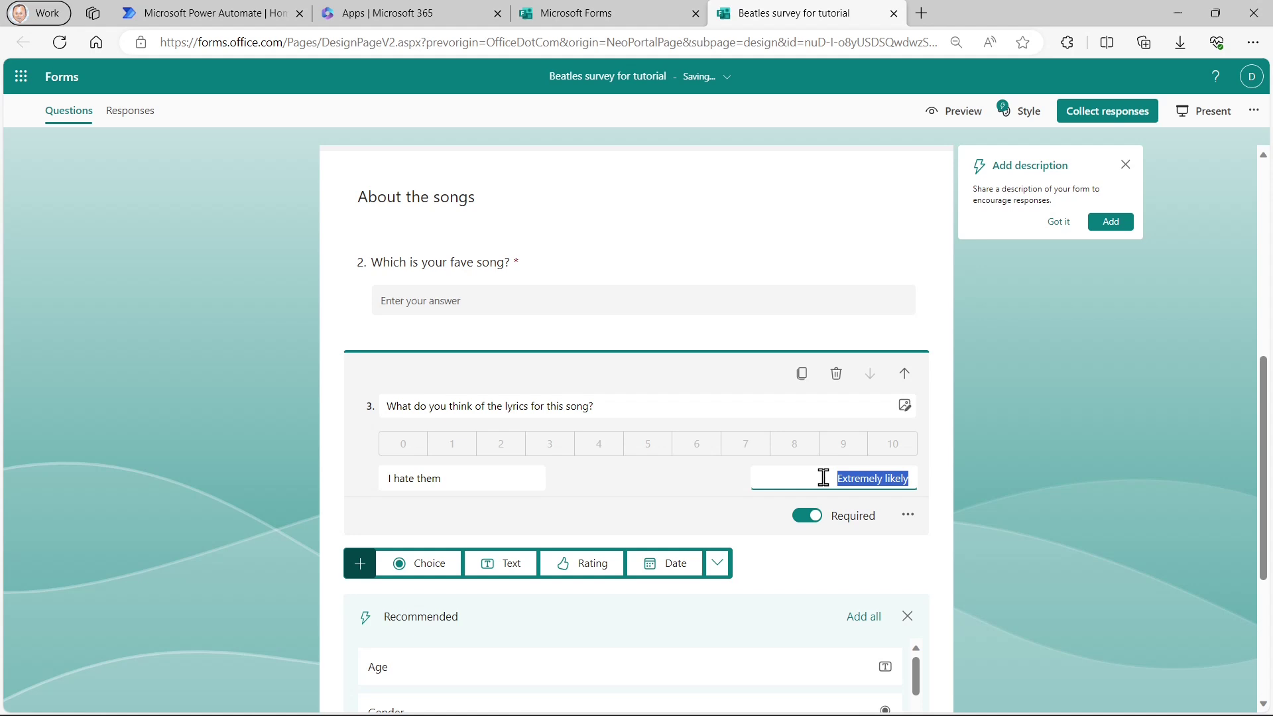
{"action": "type", "text": "I love them"}
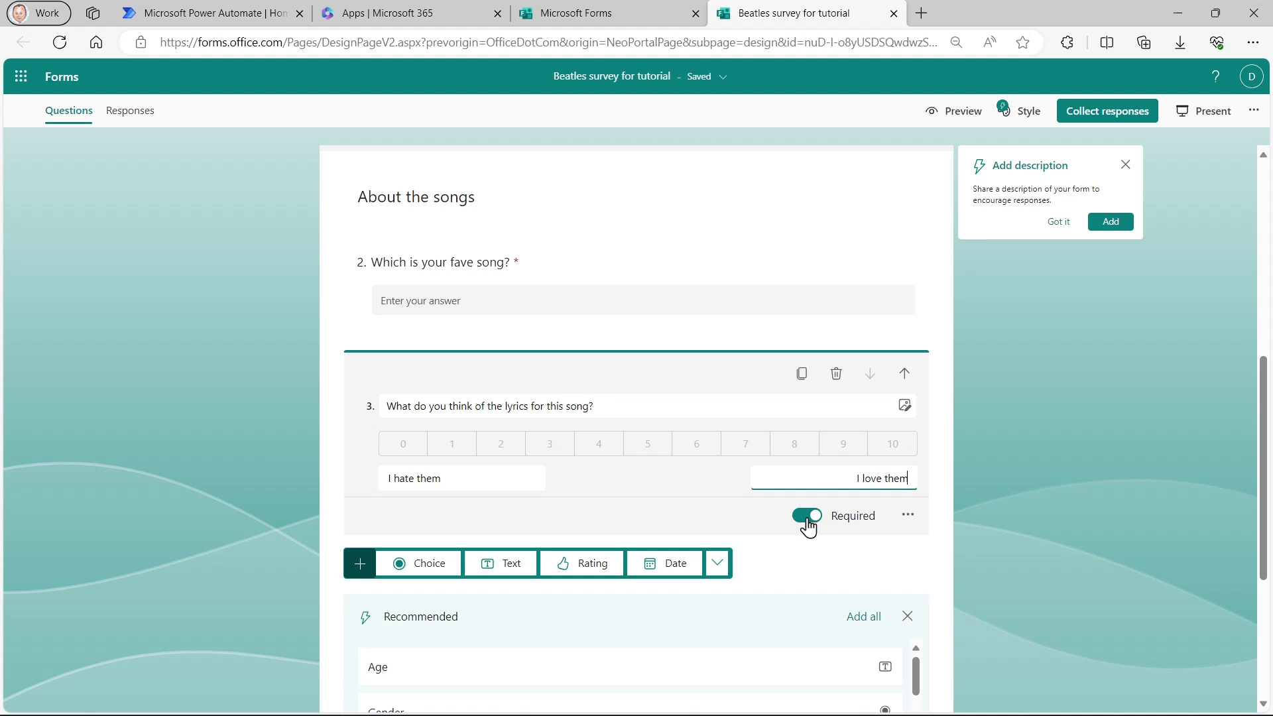
{"action": "scroll", "coordinate": [823, 562], "scroll_direction": "down", "scroll_amount": 1}
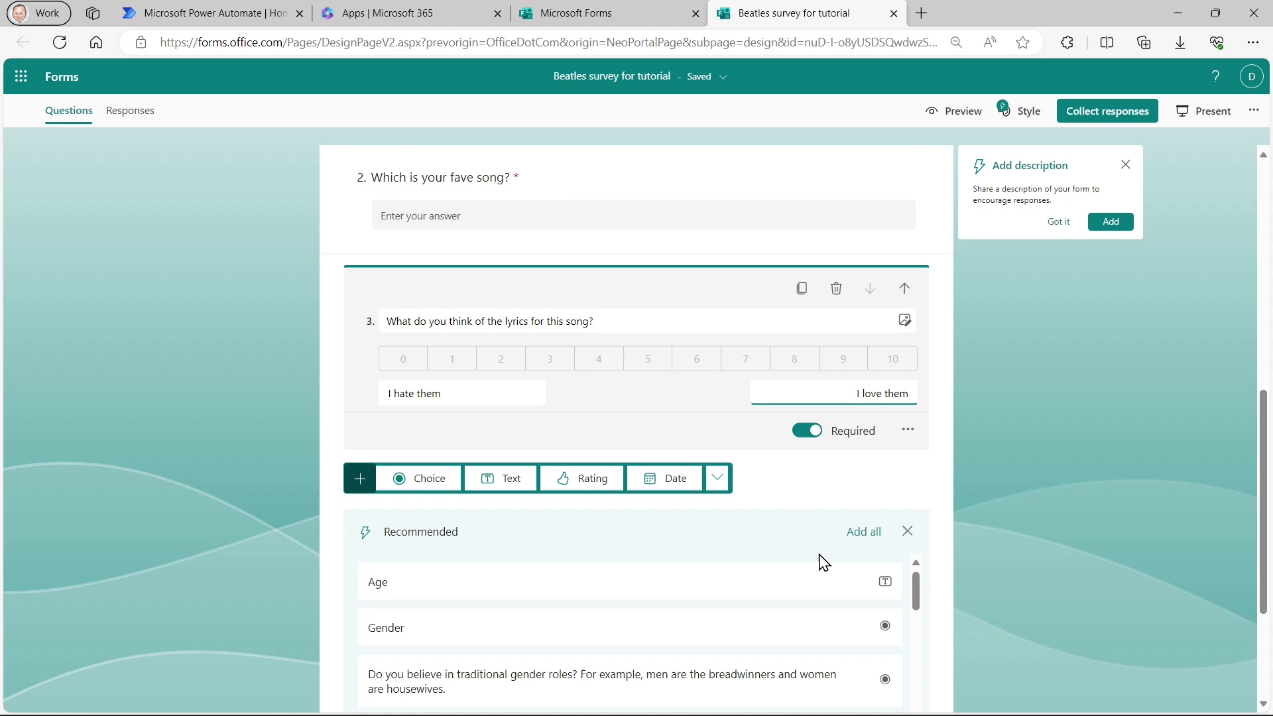
{"action": "scroll", "coordinate": [823, 563], "scroll_direction": "down", "scroll_amount": 1}
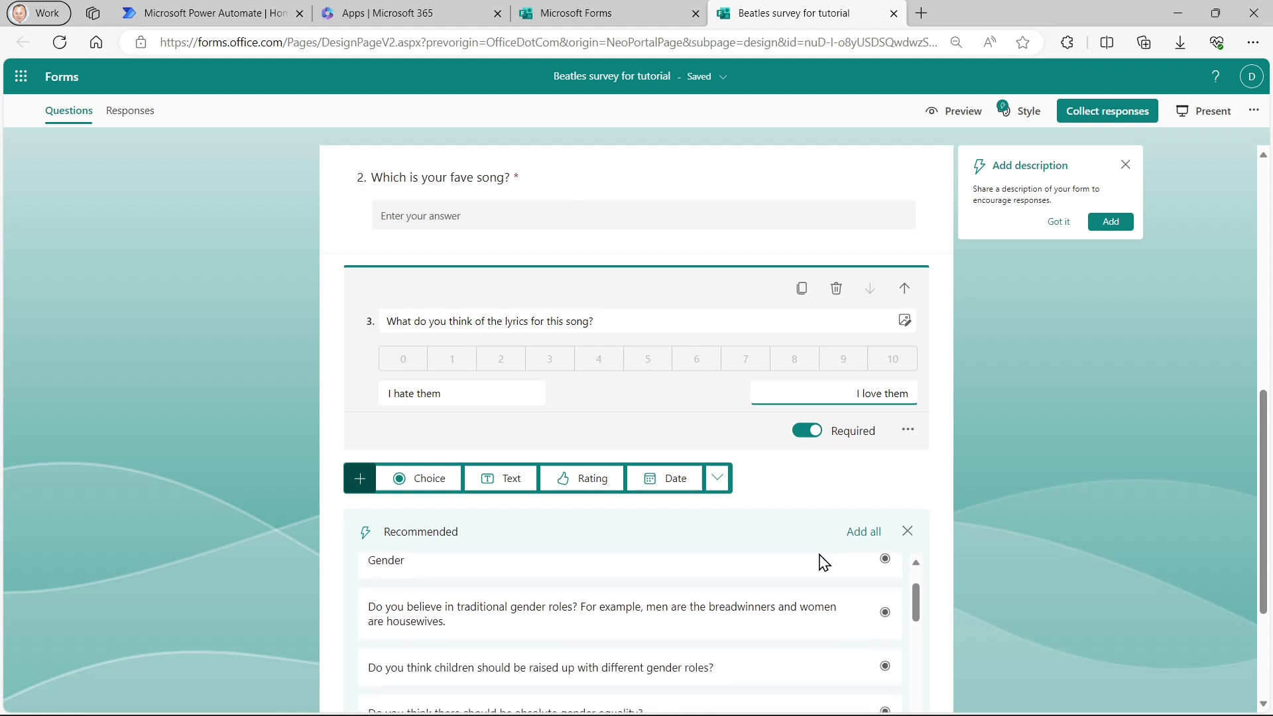
{"action": "scroll", "coordinate": [1024, 535], "scroll_direction": "down", "scroll_amount": 2}
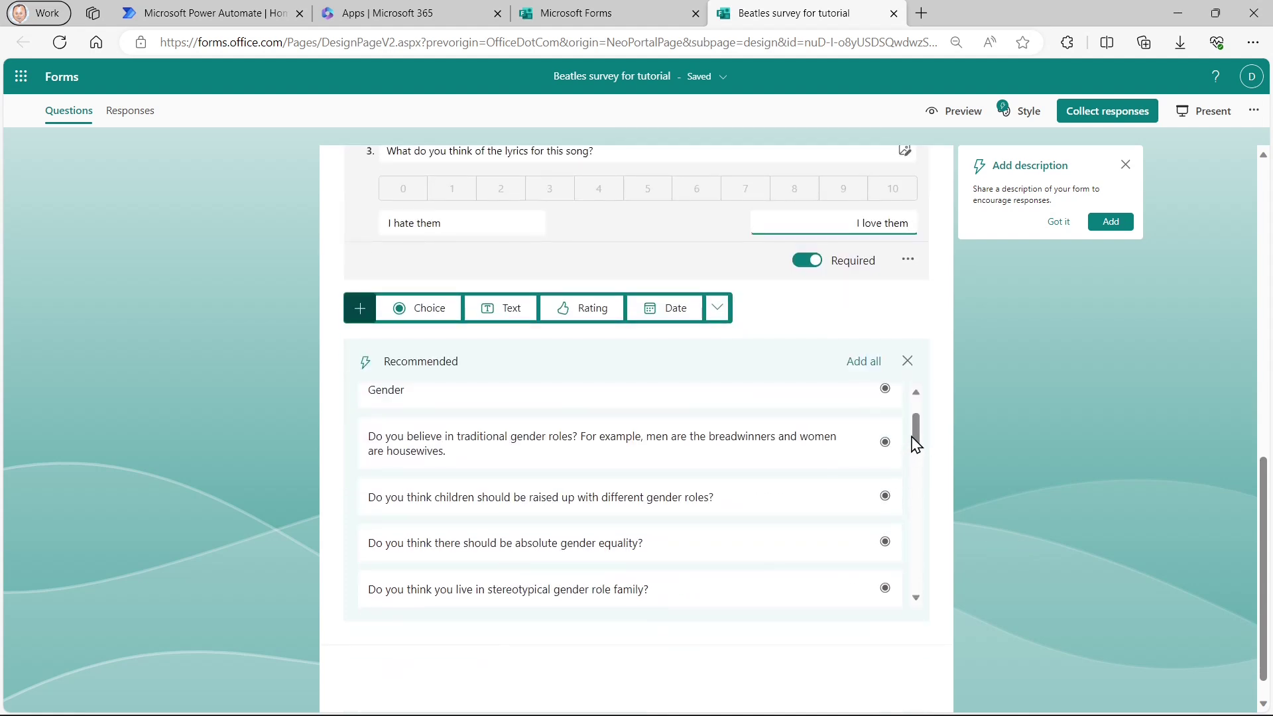
{"action": "left_click_drag", "start_coordinate": [916, 444], "coordinate": [929, 378]}
{"action": "scroll", "coordinate": [1094, 434], "scroll_direction": "up", "scroll_amount": 3}
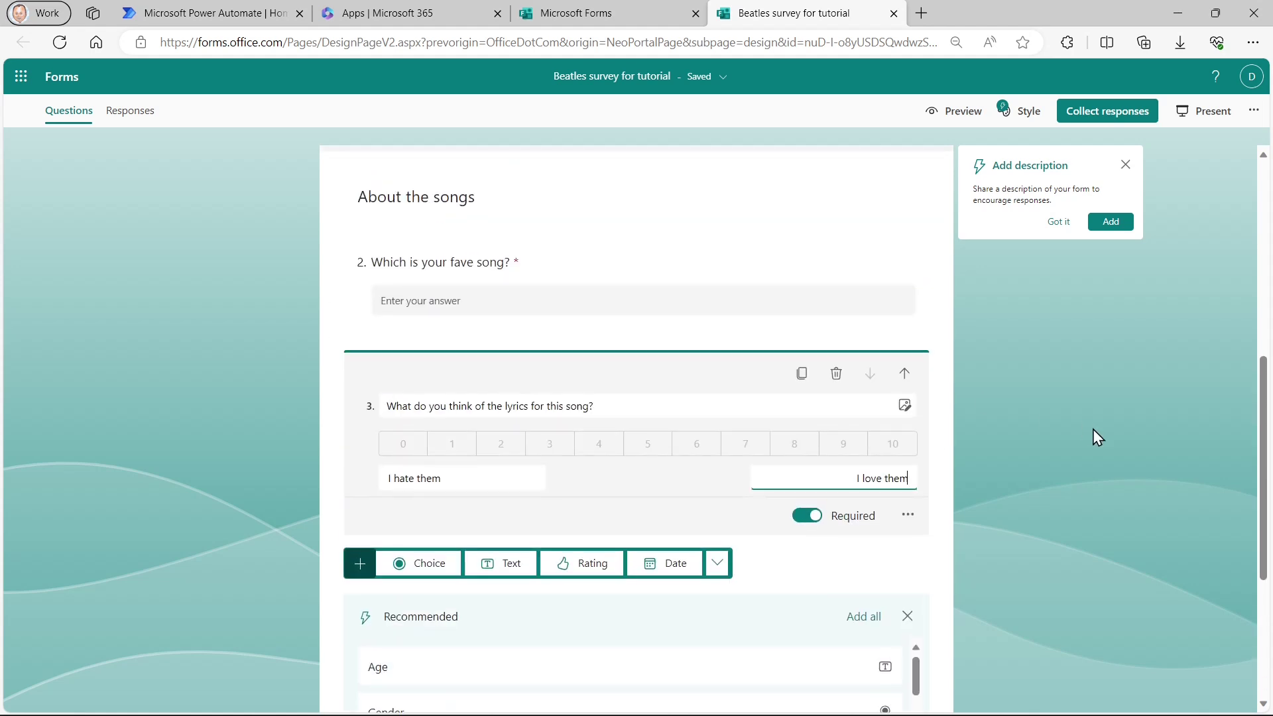
{"action": "scroll", "coordinate": [1092, 428], "scroll_direction": "up", "scroll_amount": 2}
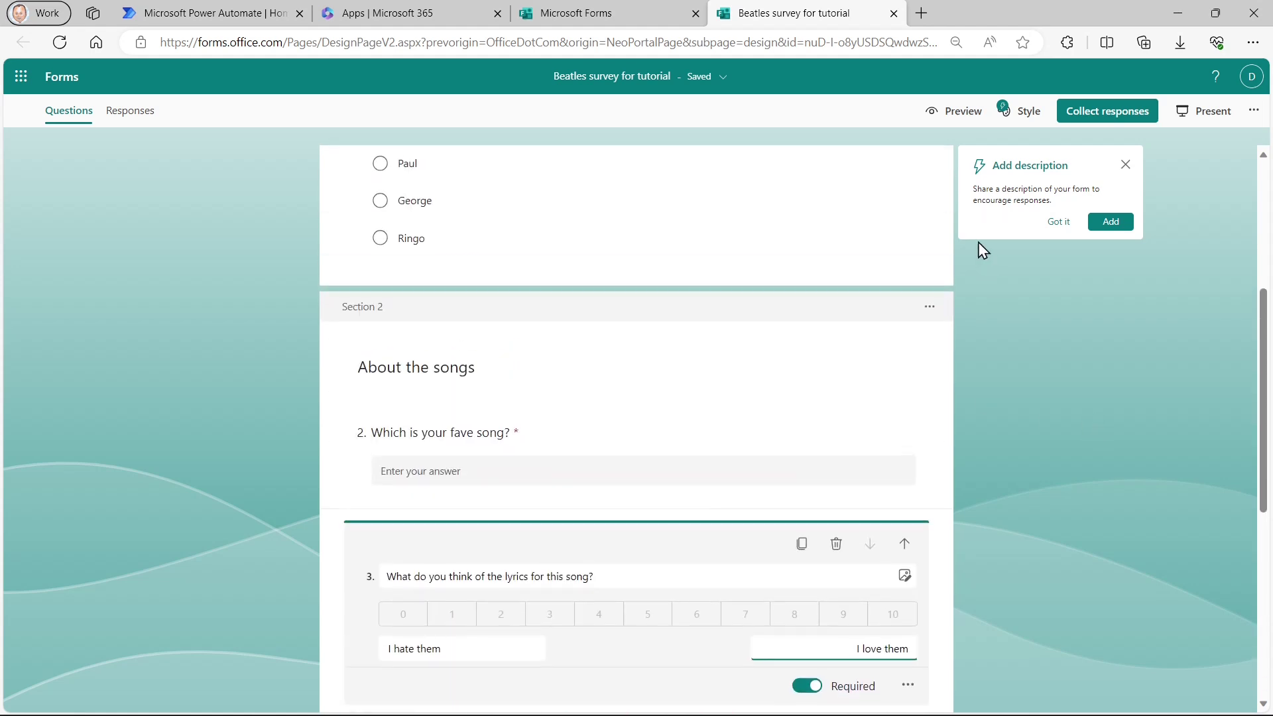
Preview the survey and submit a test answer: Paul, song 'test', lyrics rated 6.
{"action": "left_click", "coordinate": [971, 123]}
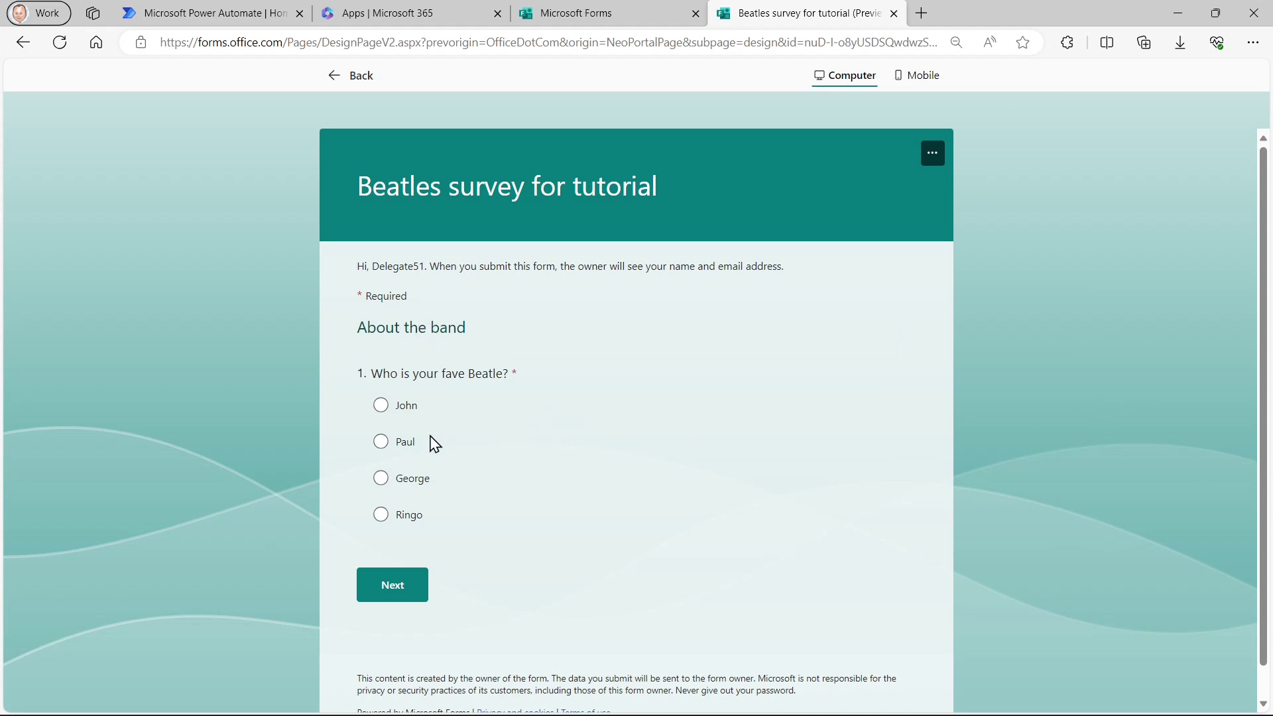
{"action": "left_click", "coordinate": [407, 448]}
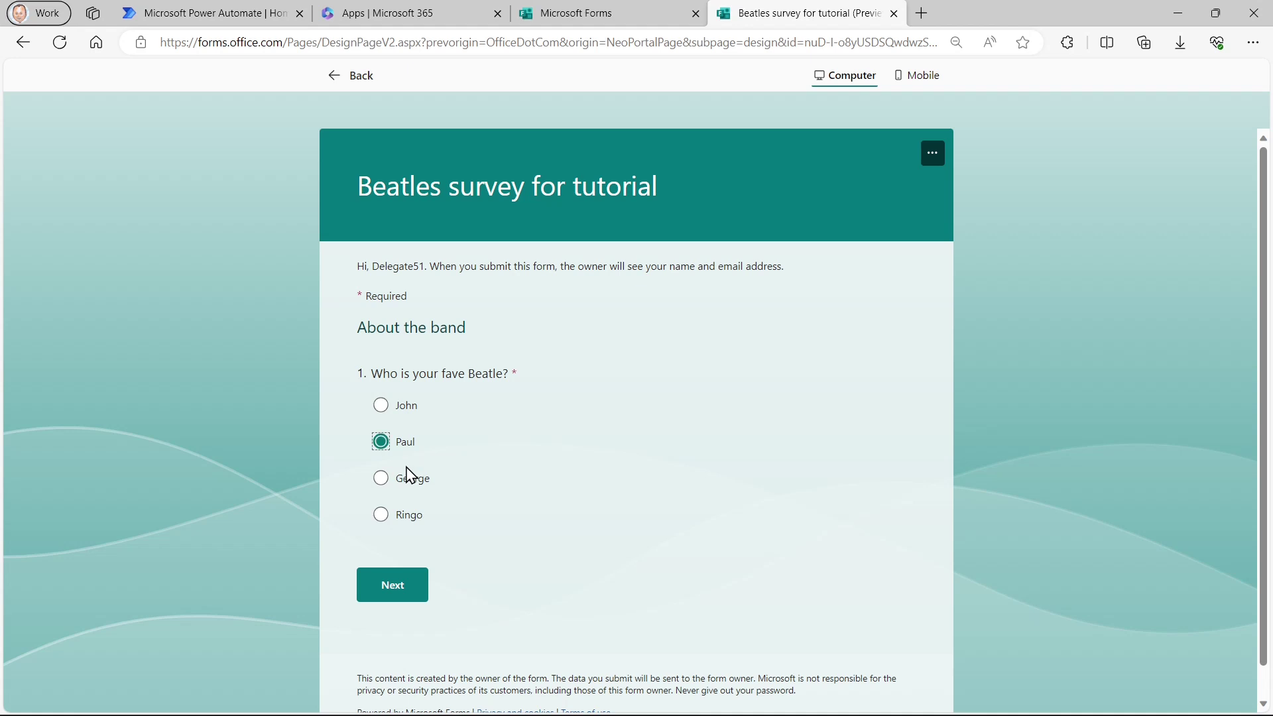
{"action": "left_click", "coordinate": [400, 594]}
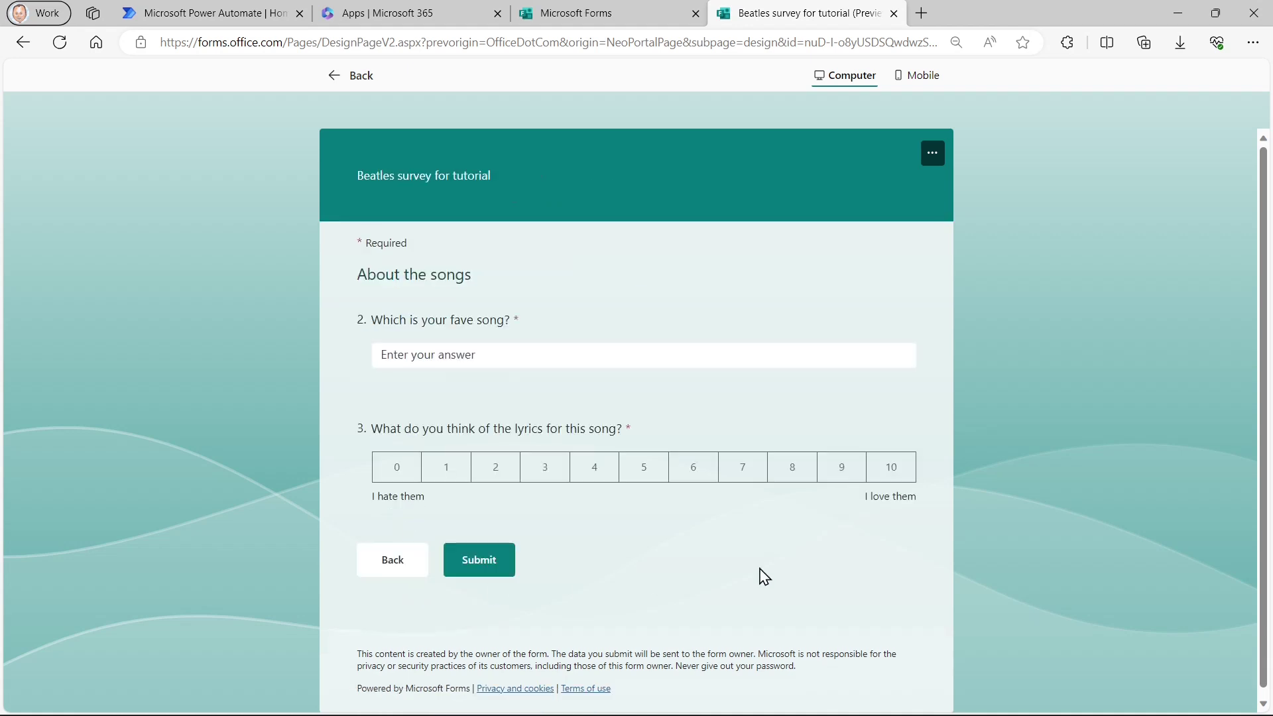
{"action": "left_click", "coordinate": [502, 358]}
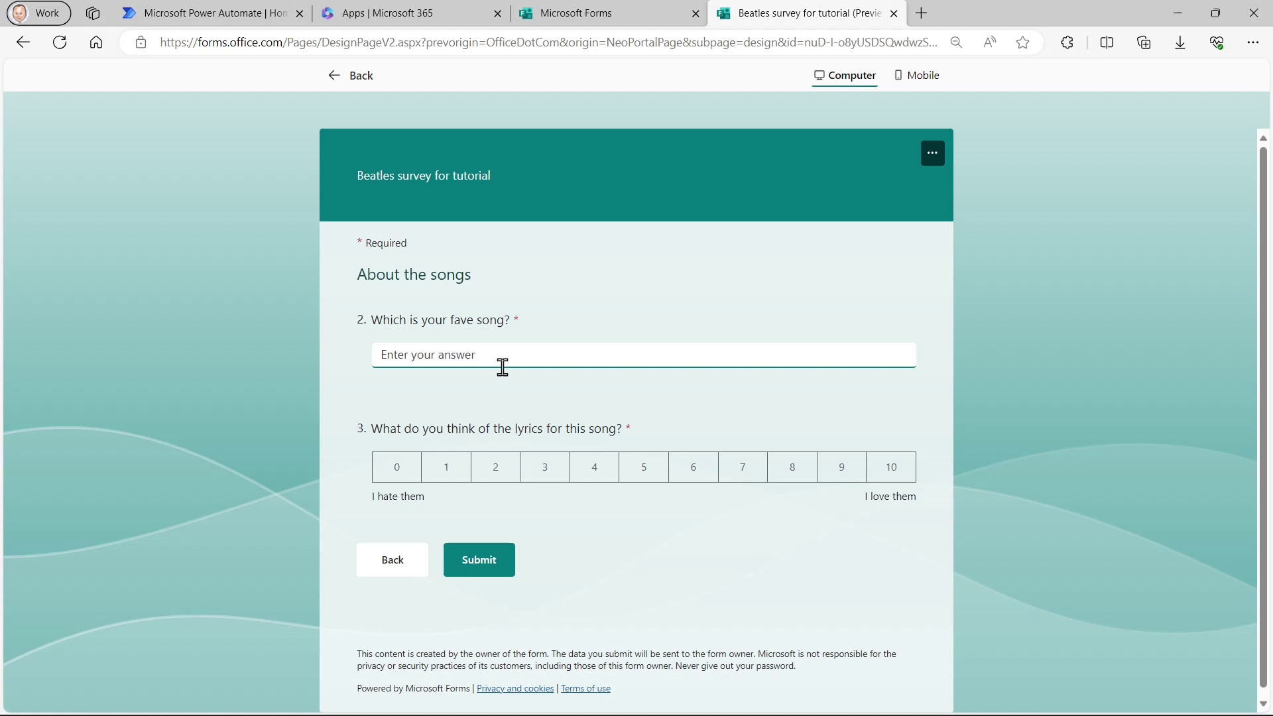
{"action": "type", "text": "test"}
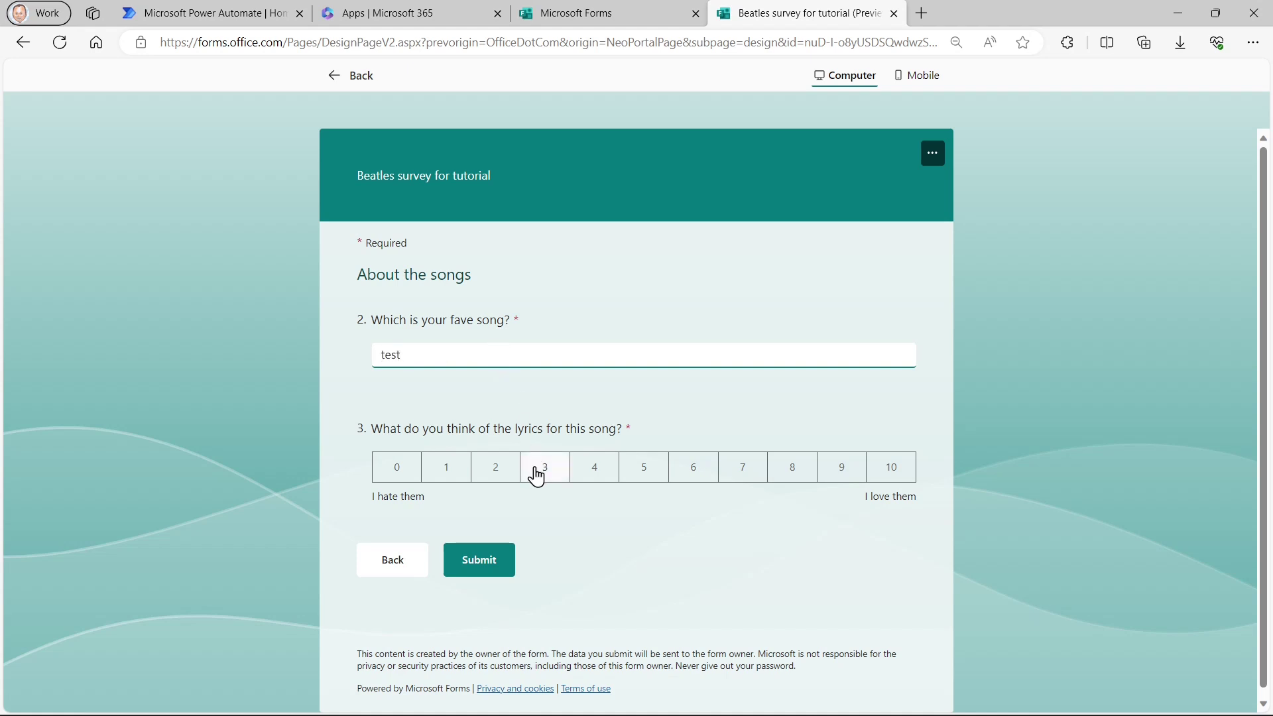
{"action": "left_click", "coordinate": [688, 474]}
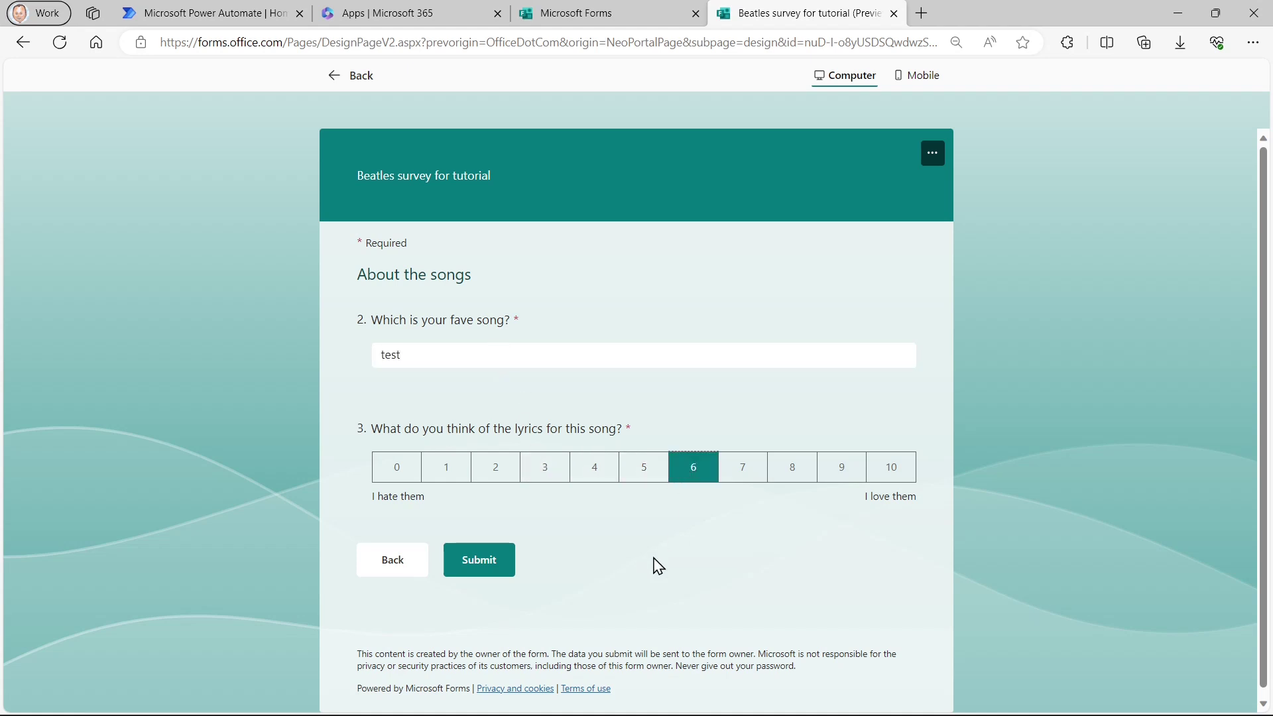
{"action": "left_click", "coordinate": [503, 569]}
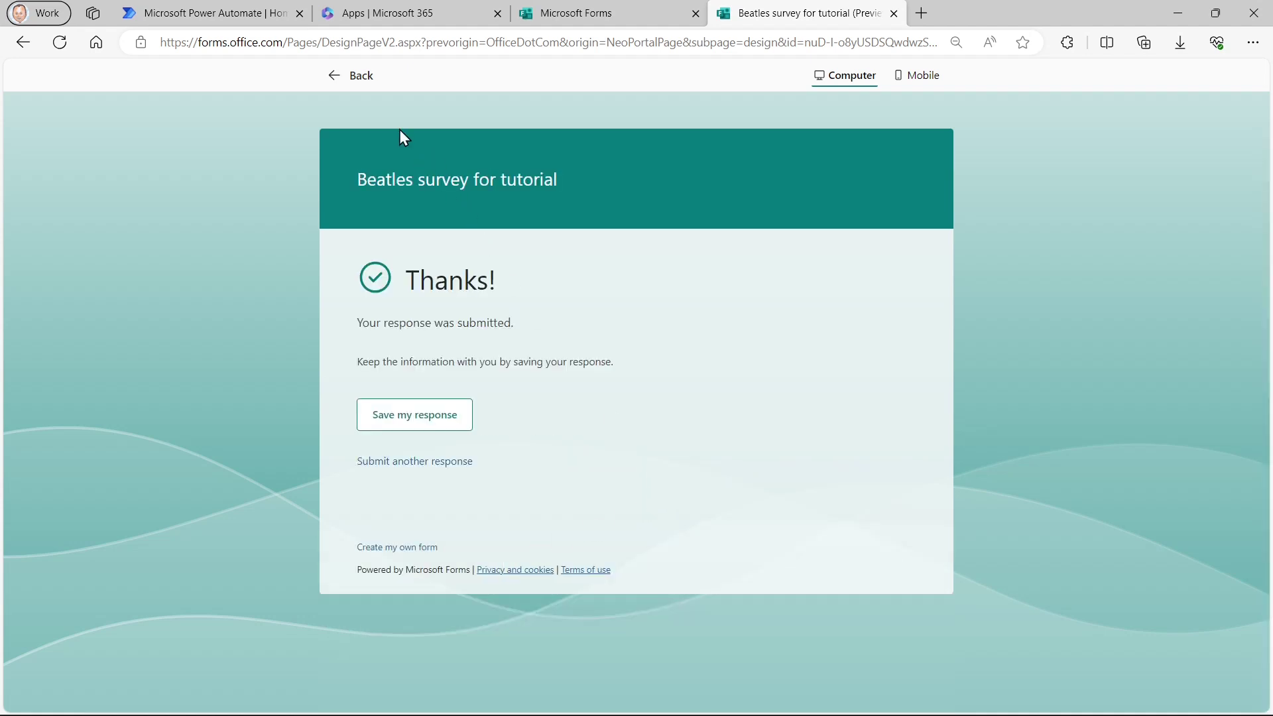
{"action": "left_click", "coordinate": [352, 76]}
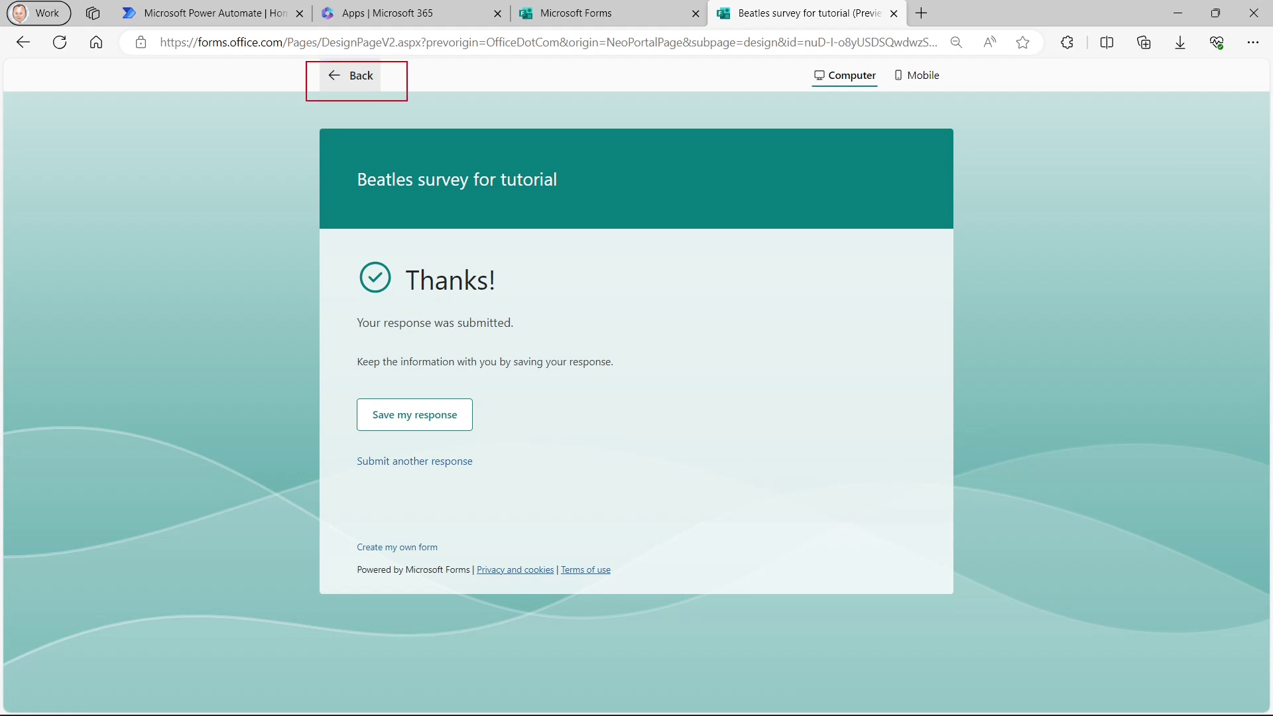
Exit the preview back to the Beatles survey's question design view.
{"action": "left_click", "coordinate": [357, 79]}
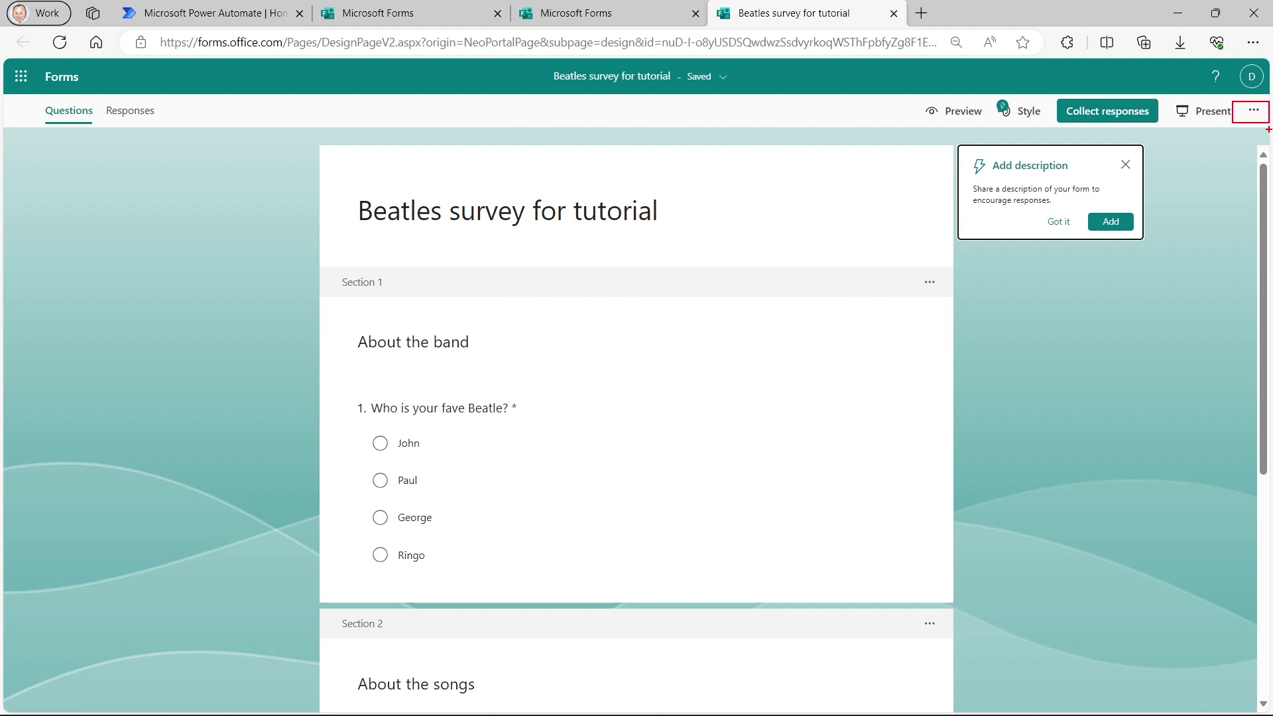
In form Settings, switch to Anyone can respond, then back to organisation members only.
{"action": "left_click", "coordinate": [1253, 111]}
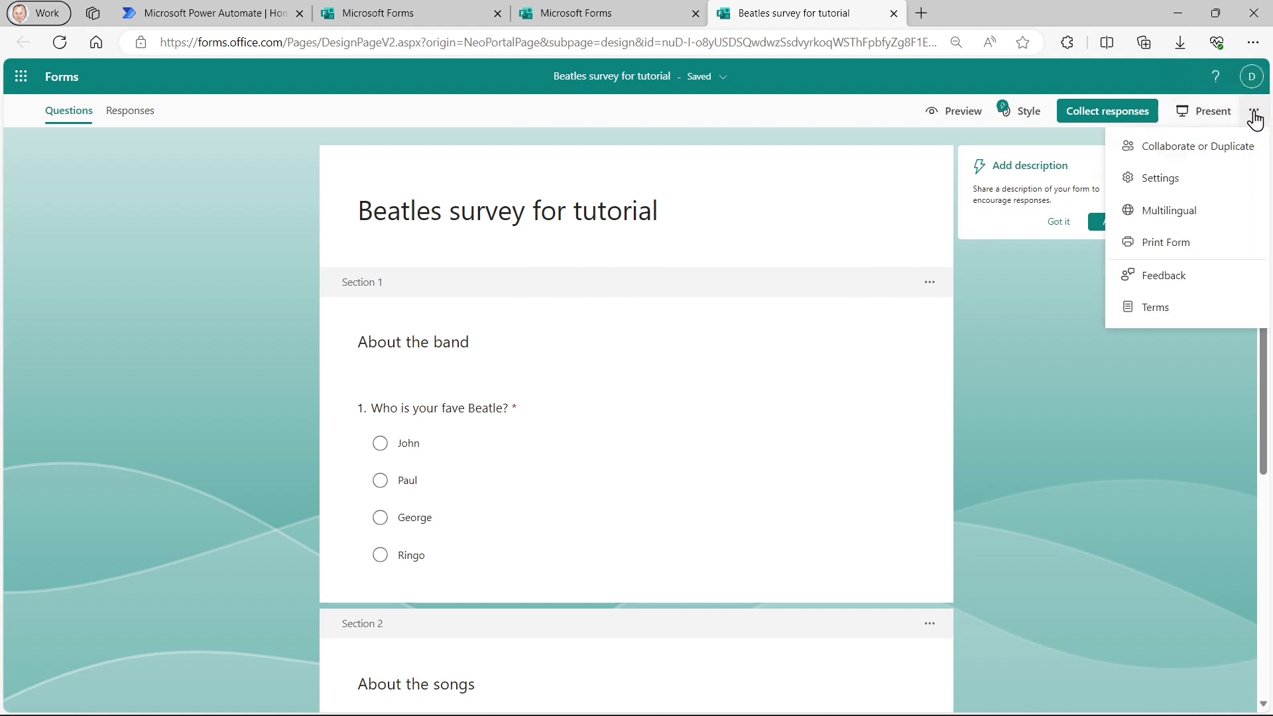
{"action": "left_click", "coordinate": [1222, 177]}
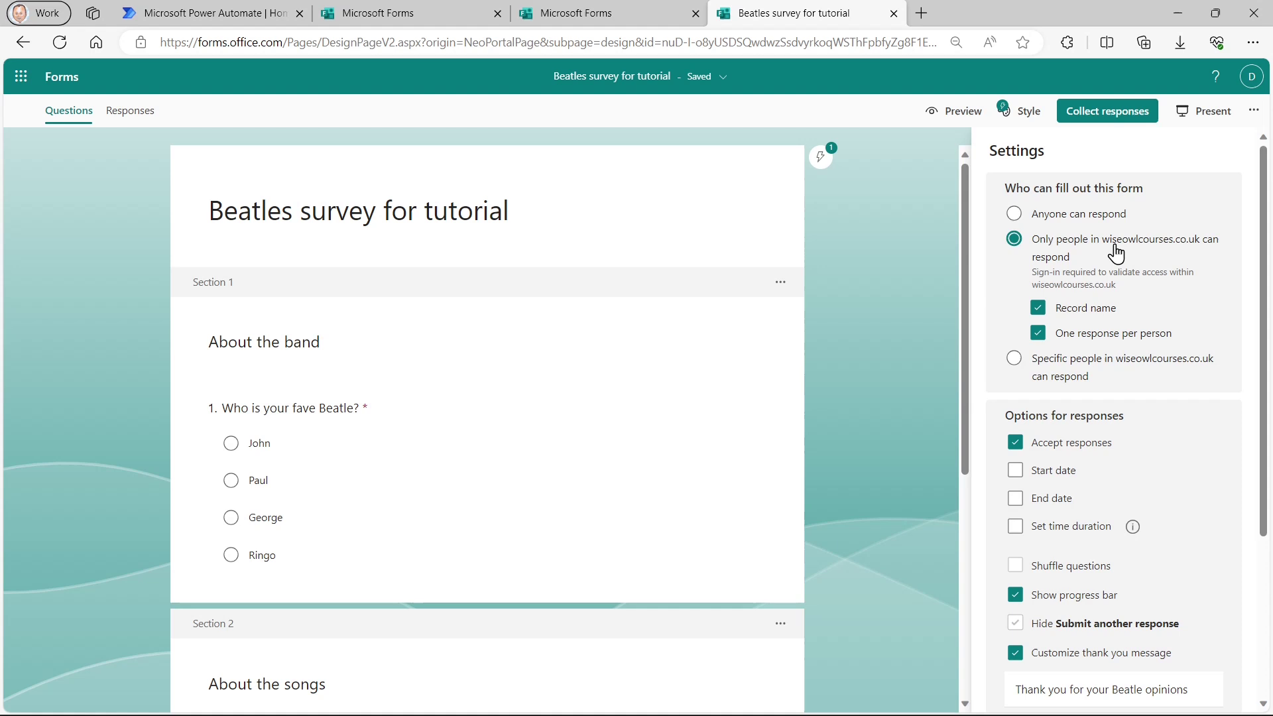
{"action": "left_click", "coordinate": [1083, 216]}
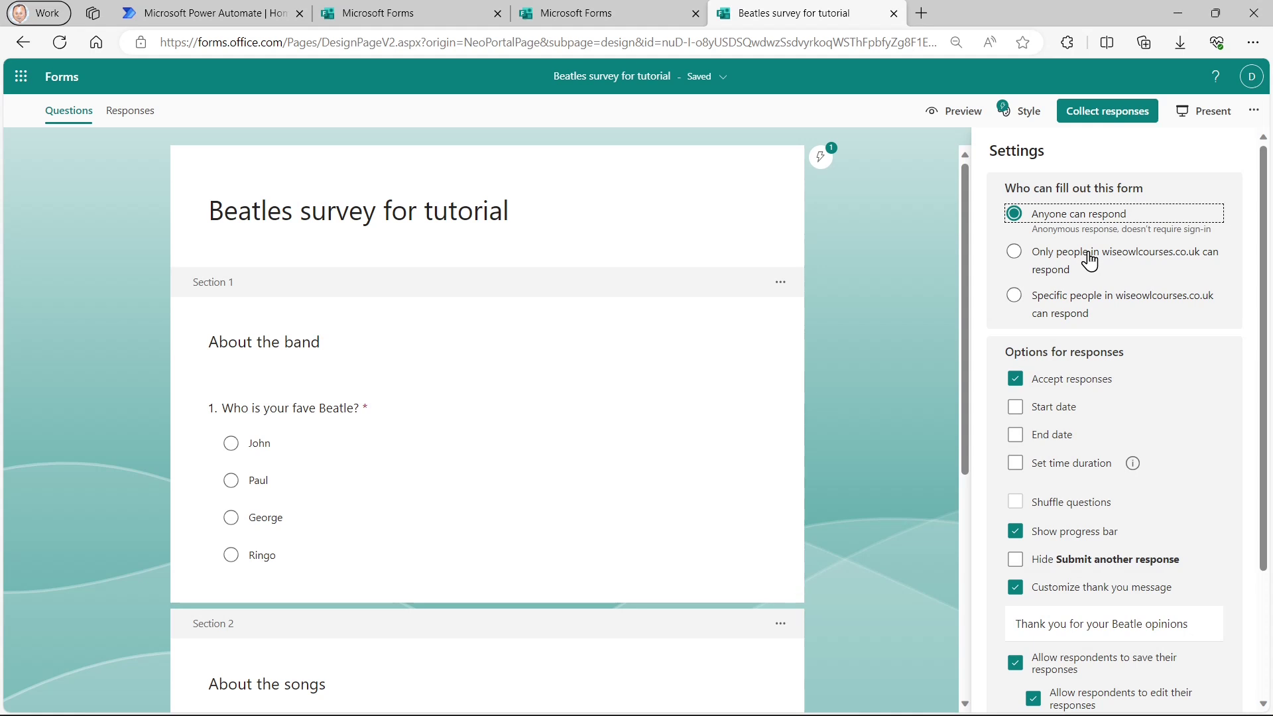
{"action": "left_click", "coordinate": [1089, 262]}
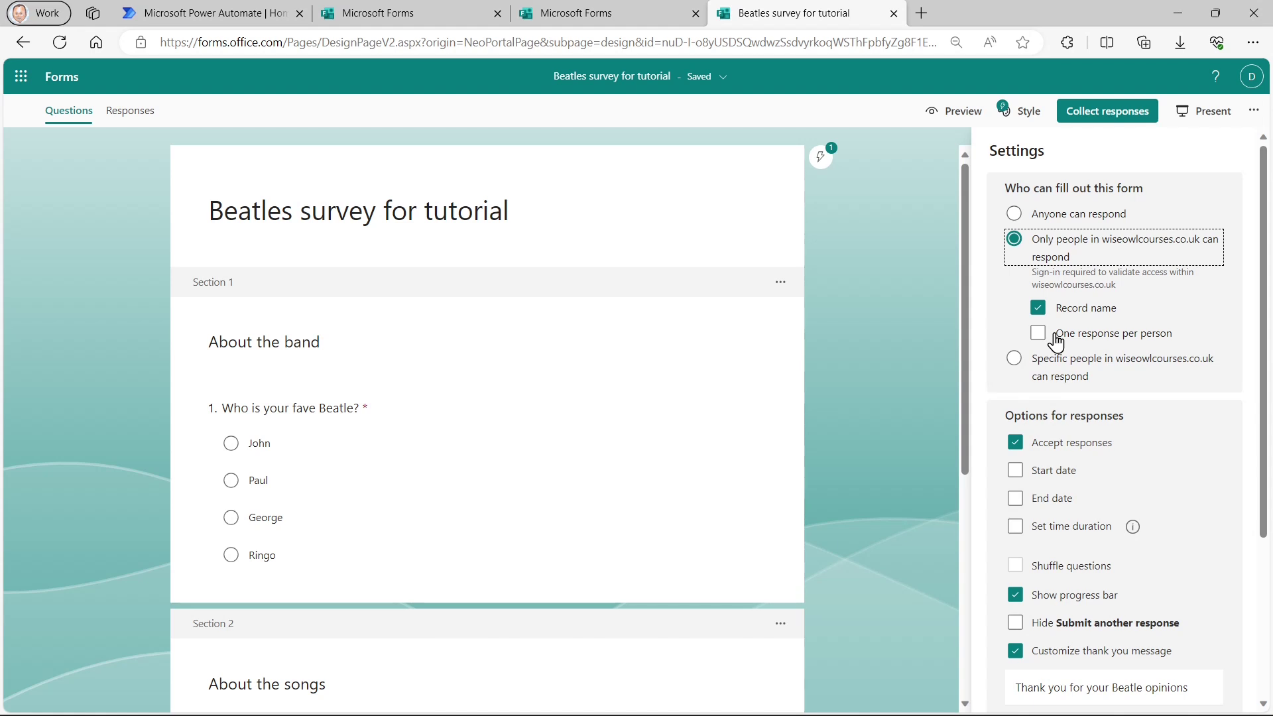
Look through the Settings panel, then open the Collect responses sharing dialog.
{"action": "scroll", "coordinate": [1056, 343], "scroll_direction": "down", "scroll_amount": 4}
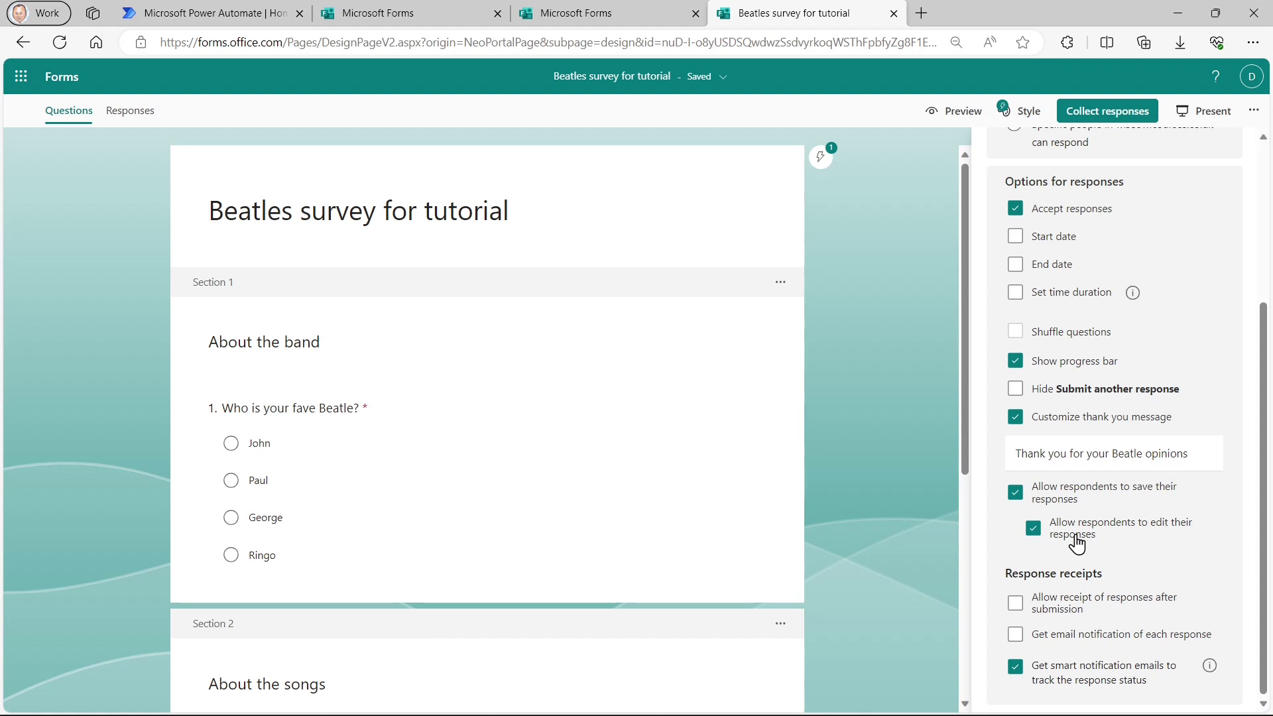
{"action": "scroll", "coordinate": [1076, 544], "scroll_direction": "up", "scroll_amount": 4}
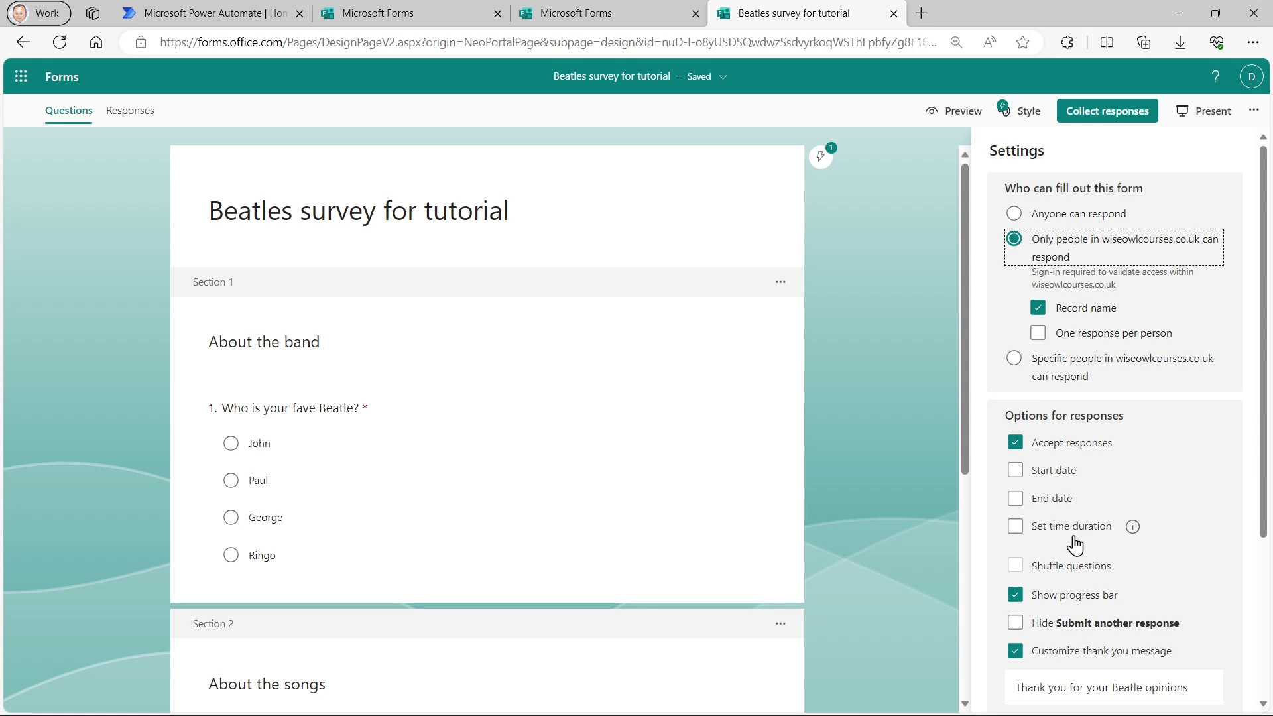
{"action": "left_click", "coordinate": [1120, 114]}
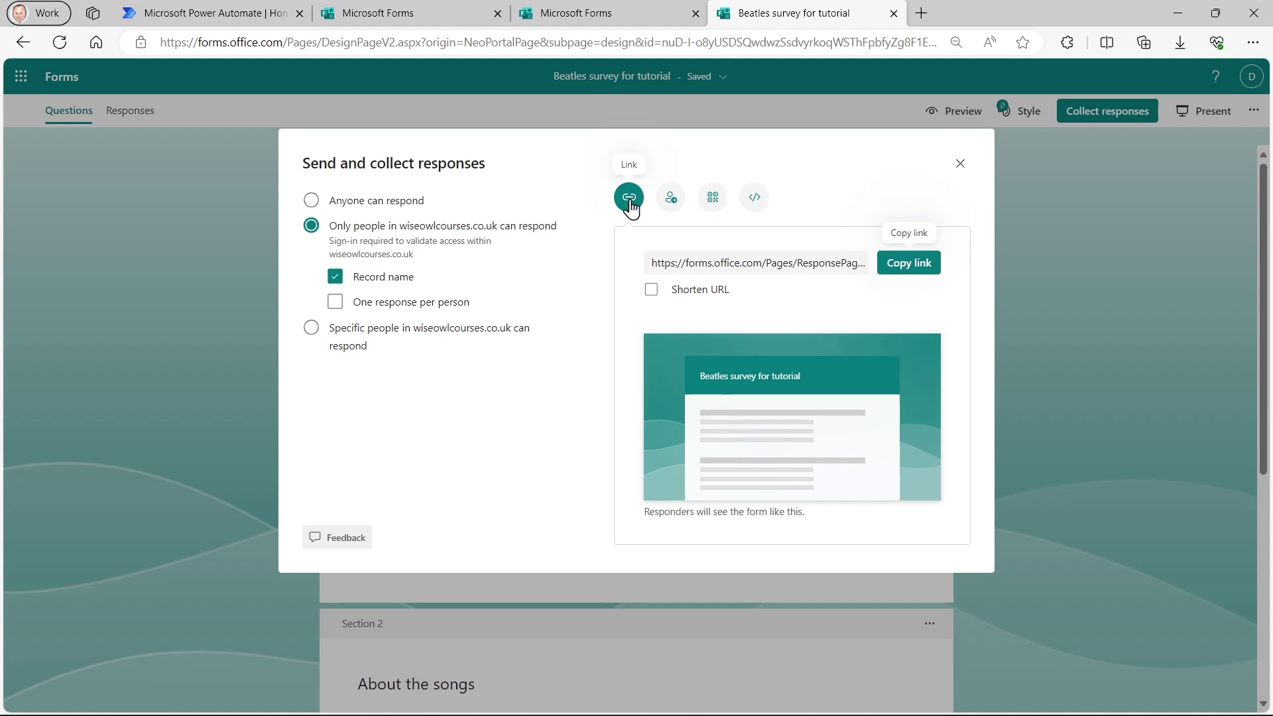
Copy the survey link and email the invitation to one suggested colleague.
{"action": "left_click", "coordinate": [907, 268]}
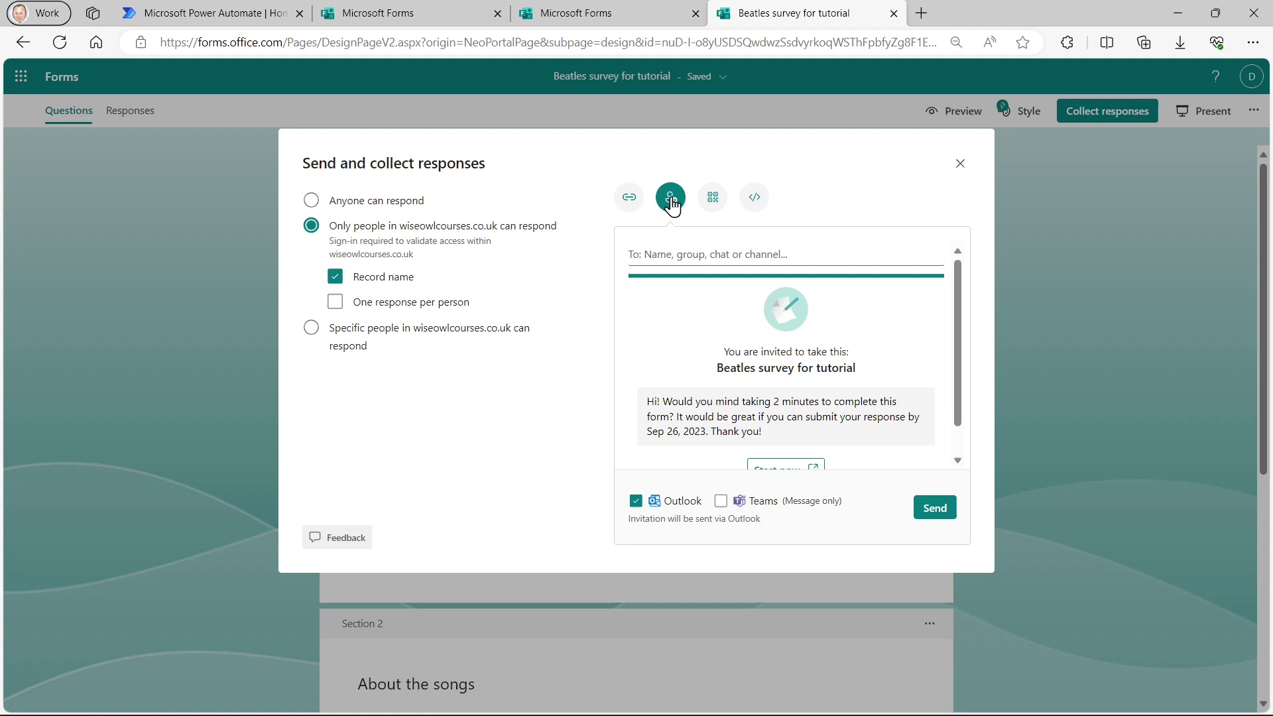
{"action": "left_click", "coordinate": [695, 253]}
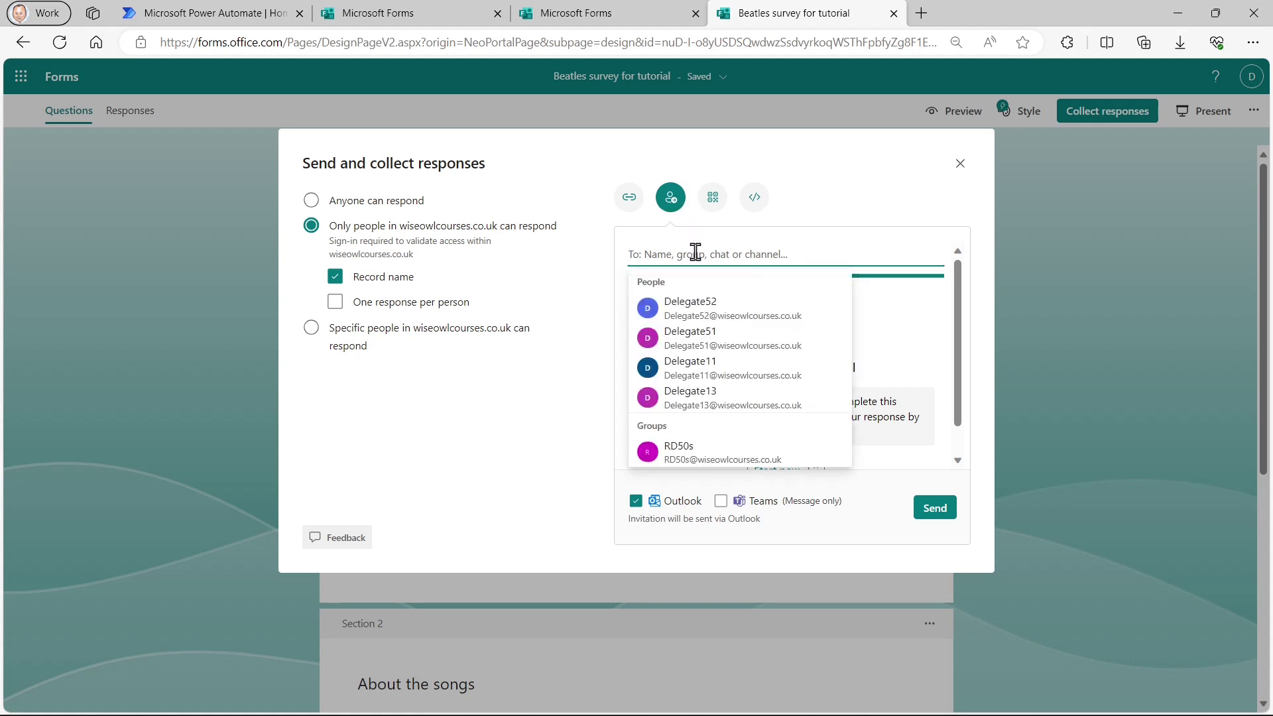
{"action": "type", "text": "del"}
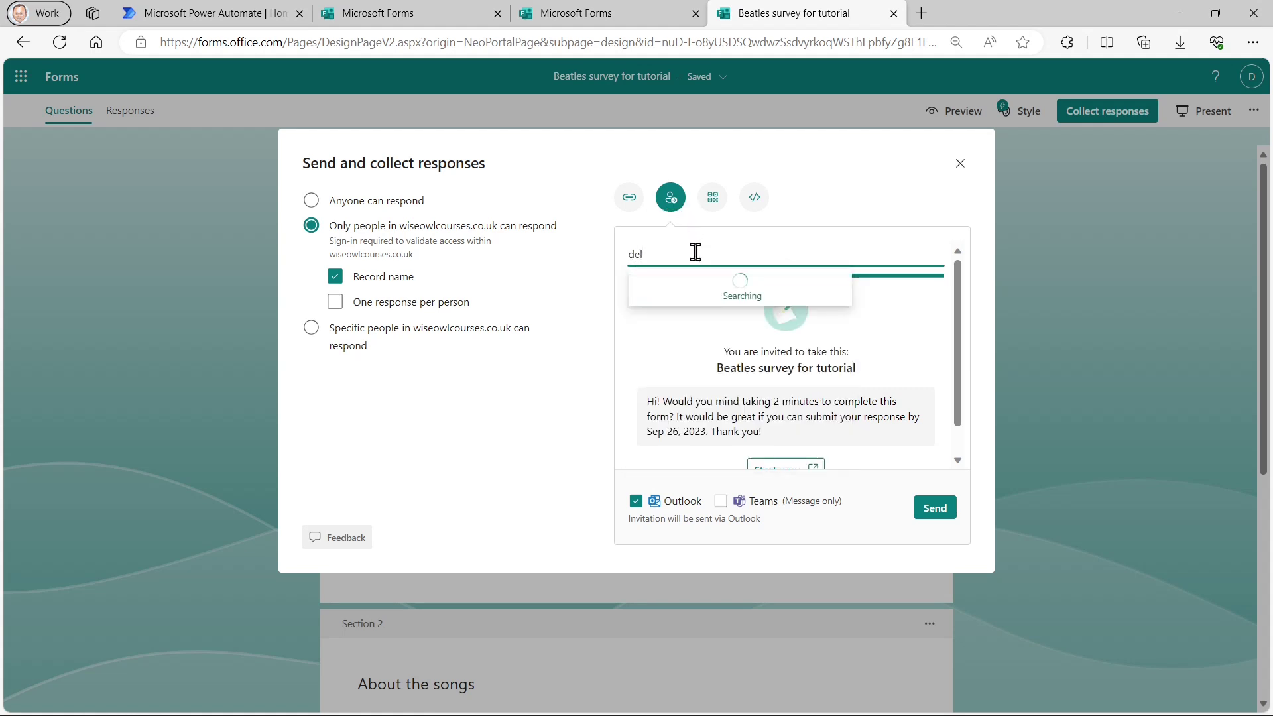
{"action": "left_click", "coordinate": [706, 312]}
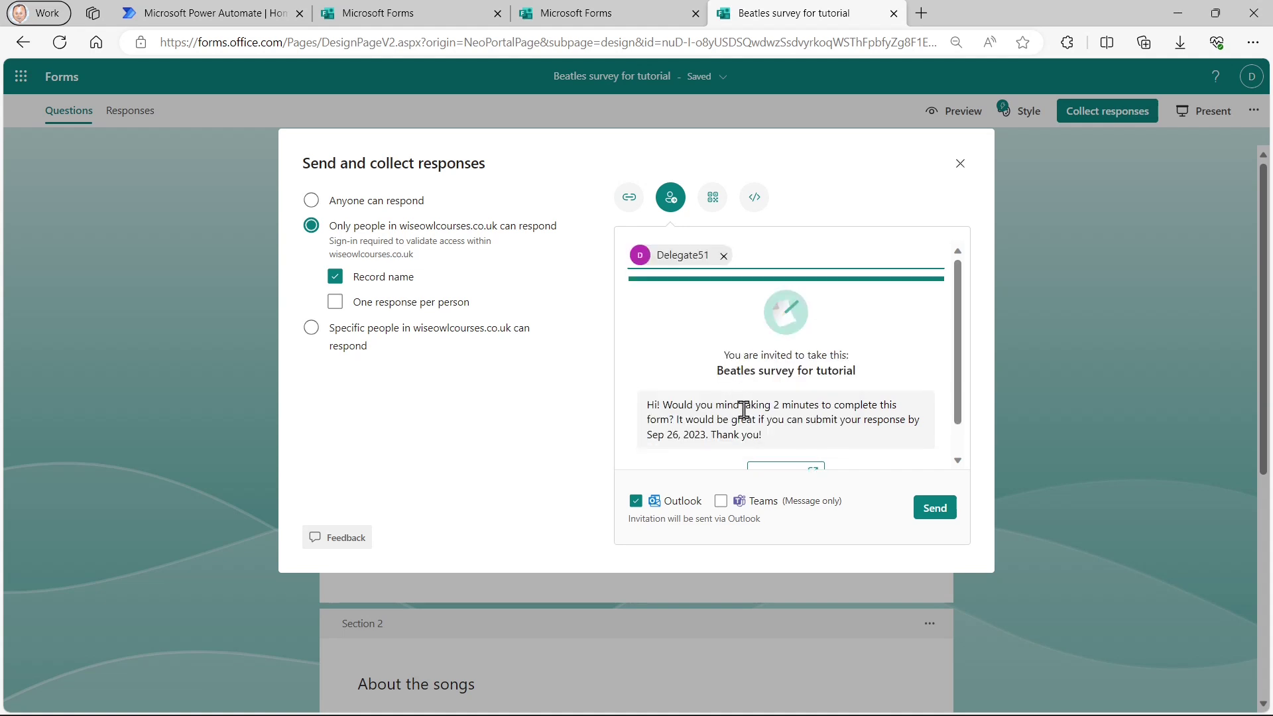
{"action": "scroll", "coordinate": [744, 409], "scroll_direction": "down", "scroll_amount": 1}
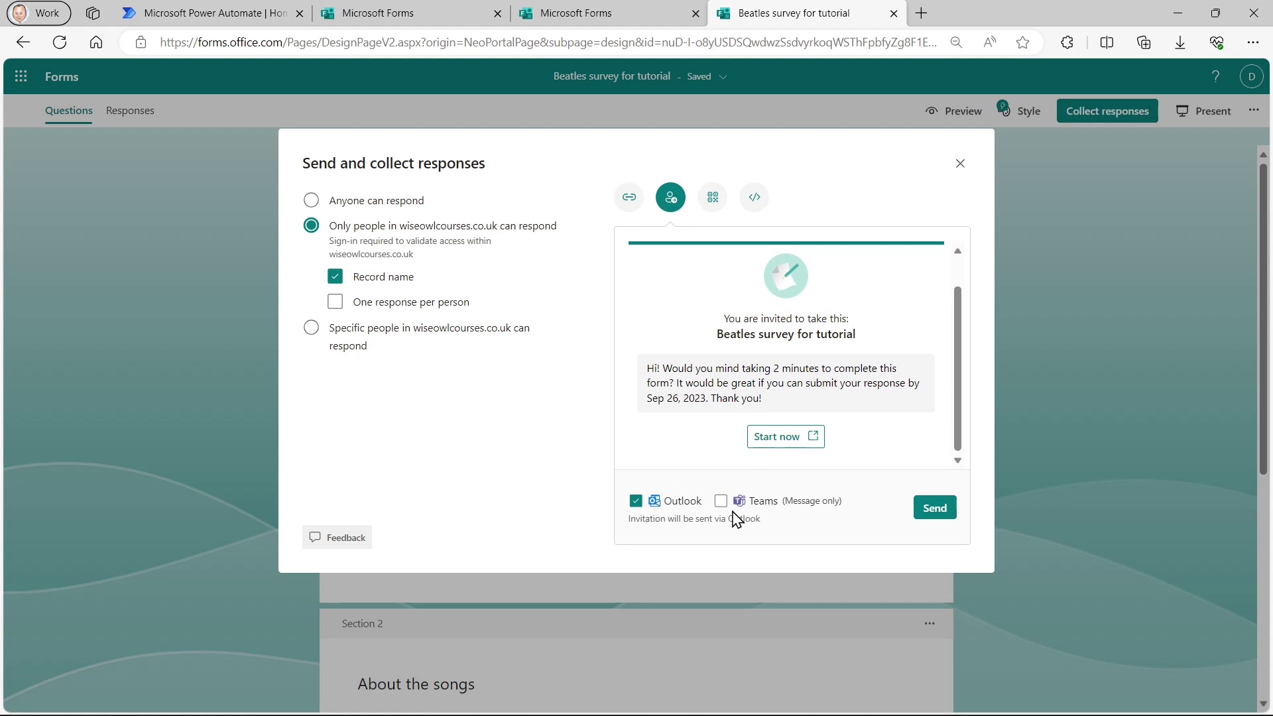
{"action": "left_click", "coordinate": [927, 514]}
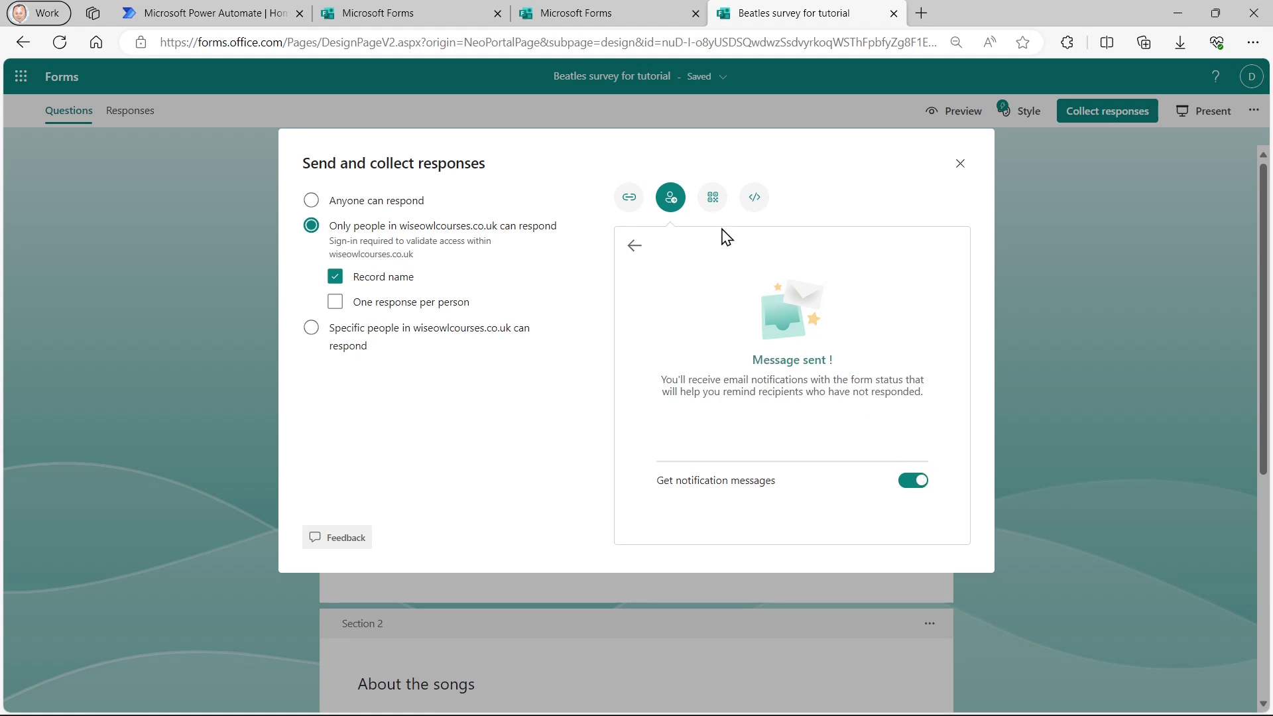
View the QR code and Embed sharing options, then close the sharing dialog.
{"action": "left_click", "coordinate": [711, 201]}
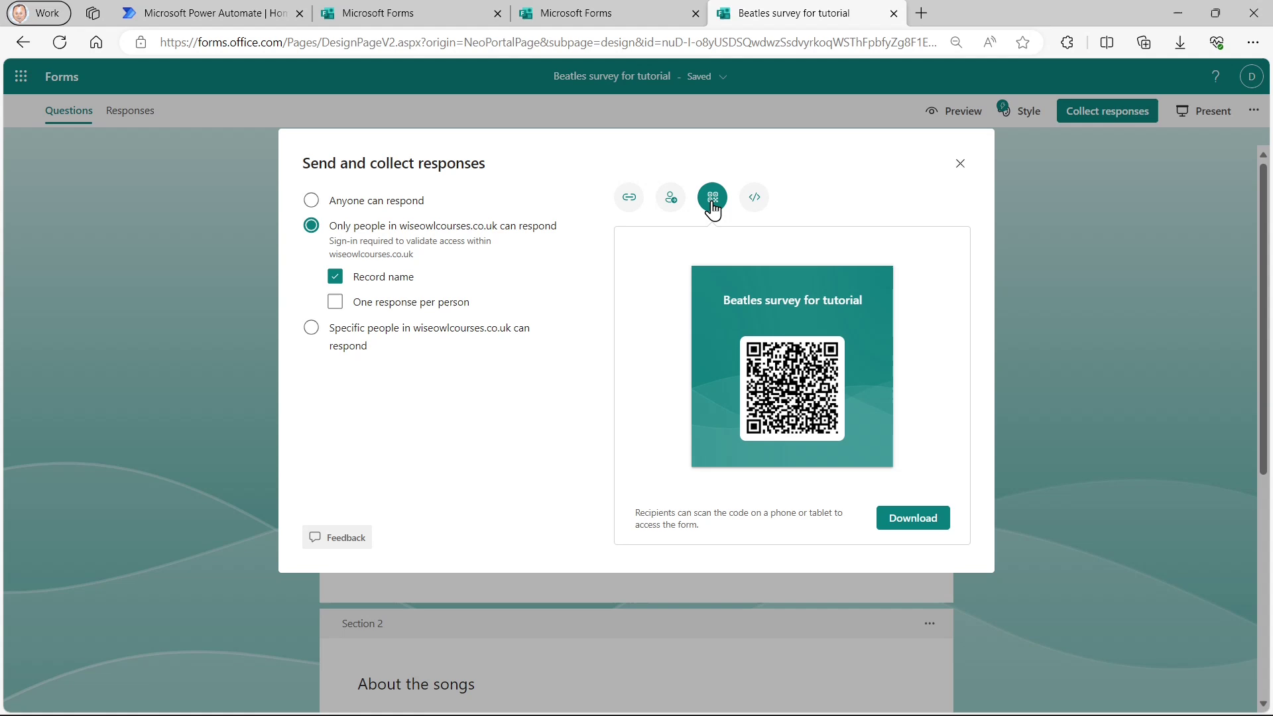
{"action": "left_click", "coordinate": [754, 197]}
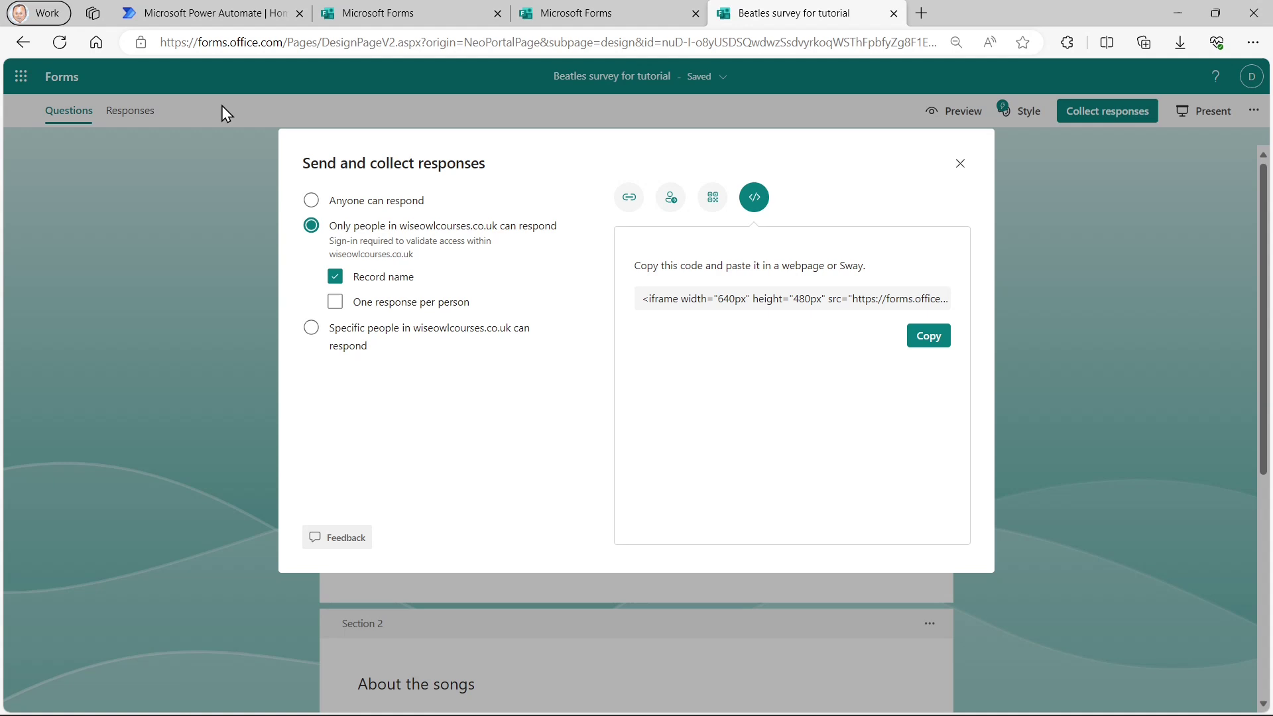
{"action": "left_click", "coordinate": [960, 166]}
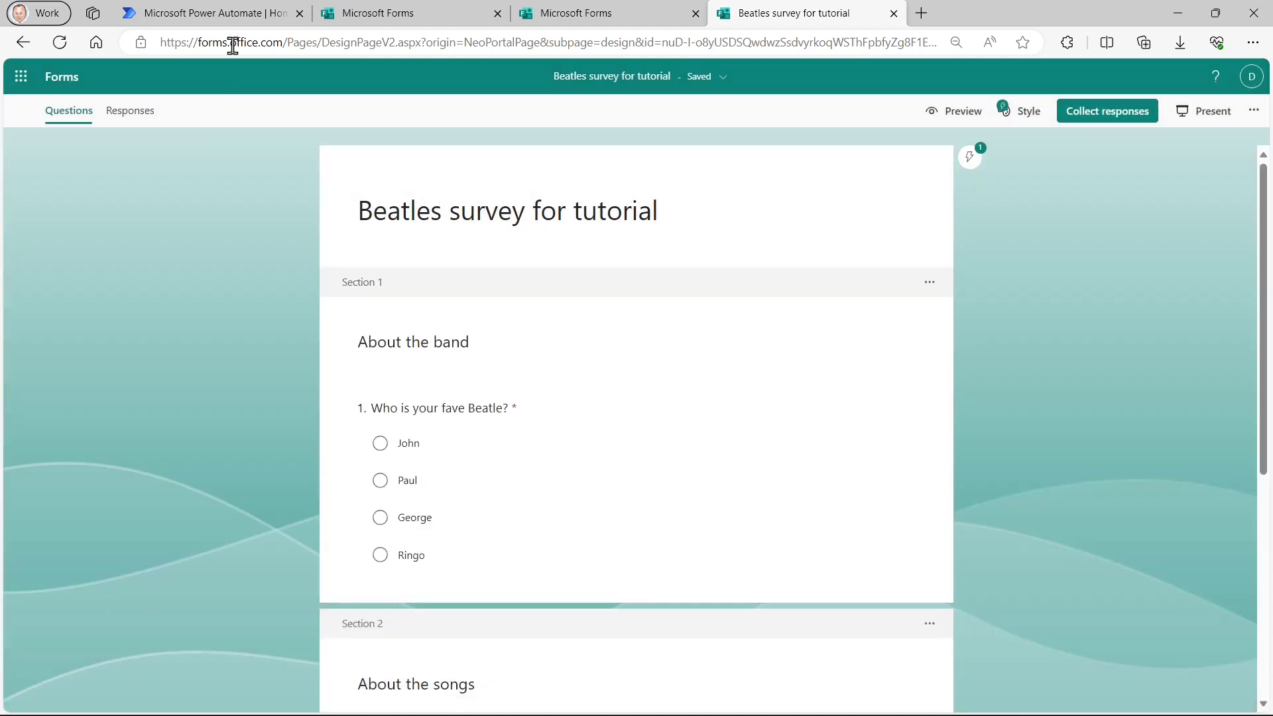
Paste the copied survey link into the browser address bar.
{"action": "right_click", "coordinate": [256, 45]}
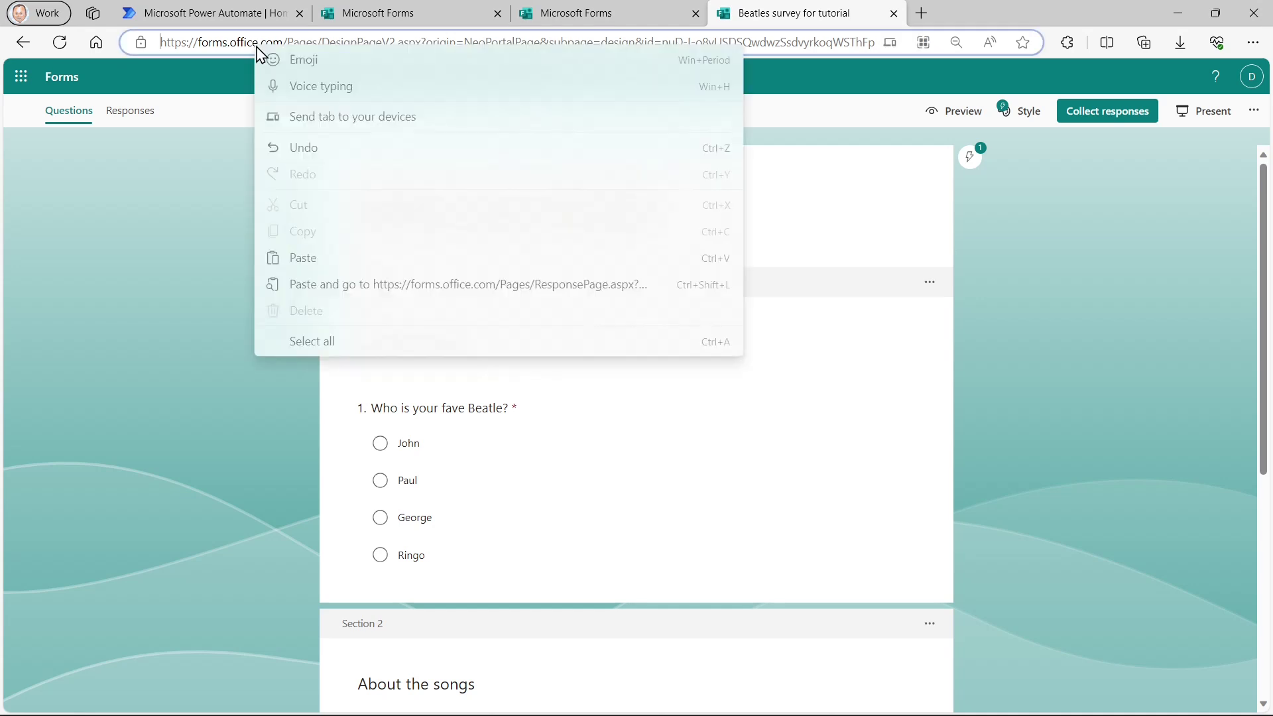
{"action": "left_click", "coordinate": [174, 41]}
{"action": "left_click", "coordinate": [174, 41]}
{"action": "key", "text": "ctrl+v"}
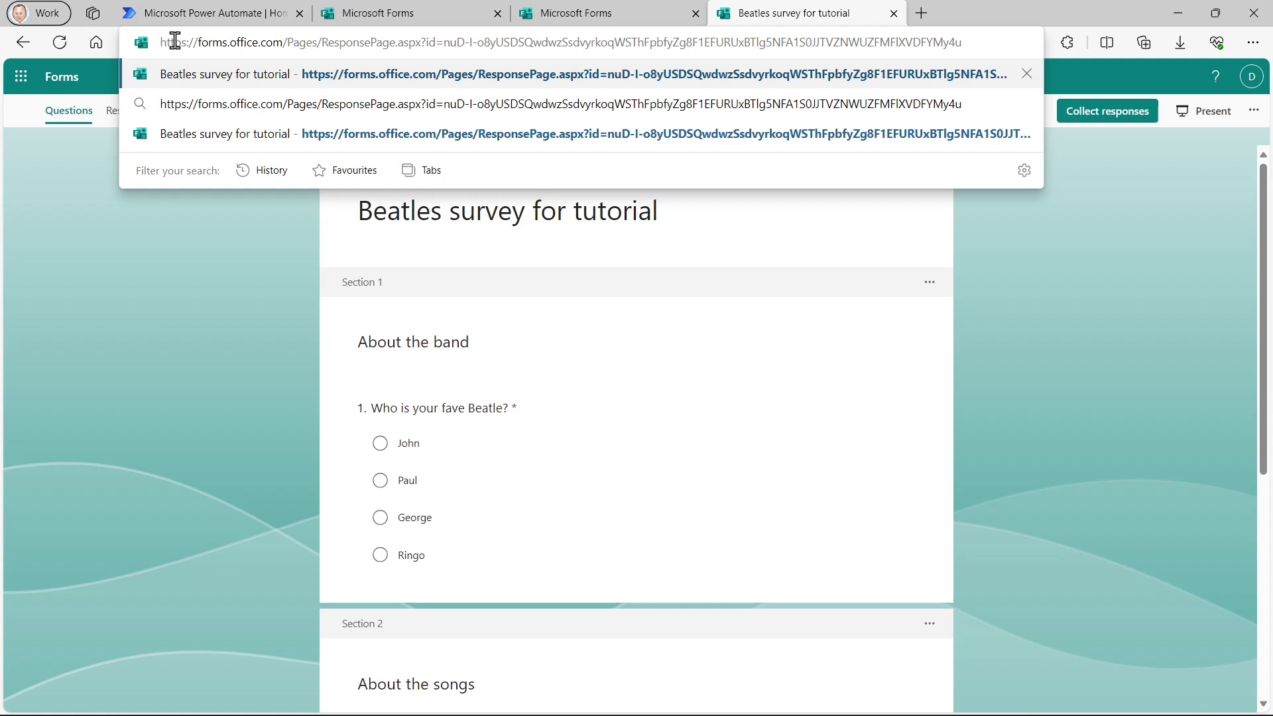
Open the Beatles survey invitation in Outlook and start the survey from it.
{"action": "left_click", "coordinate": [24, 79]}
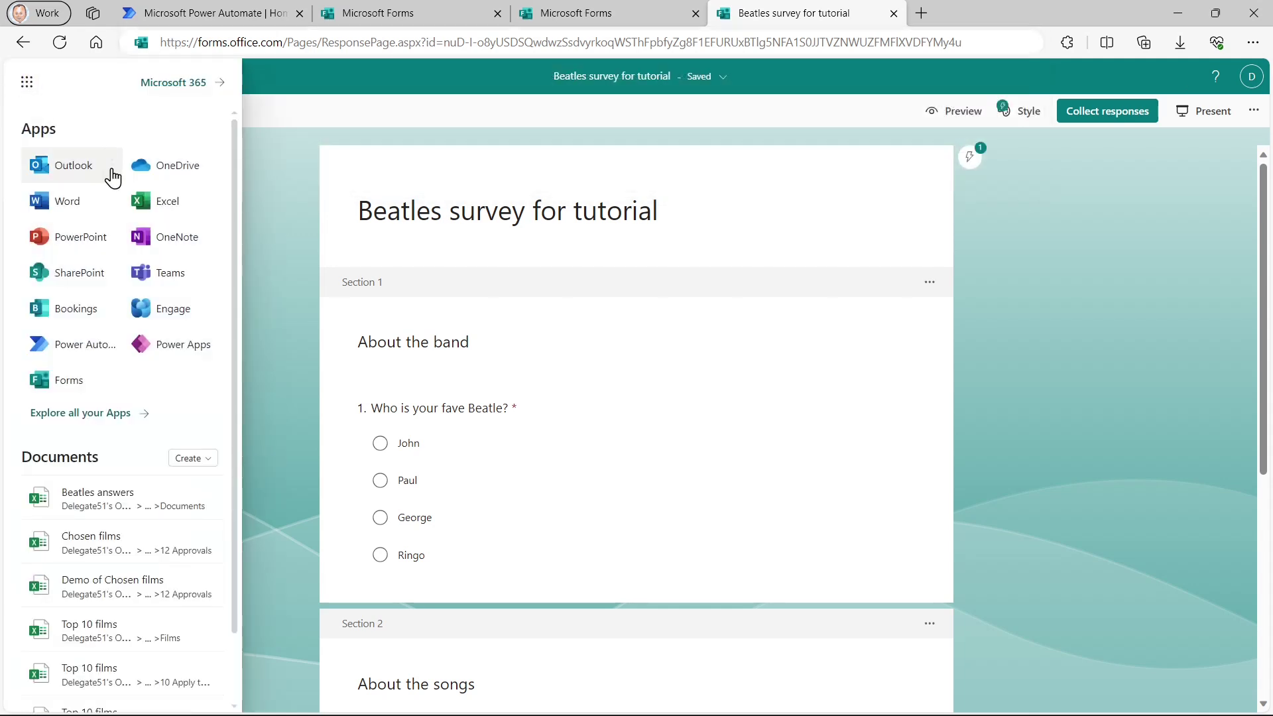
{"action": "left_click", "coordinate": [71, 178]}
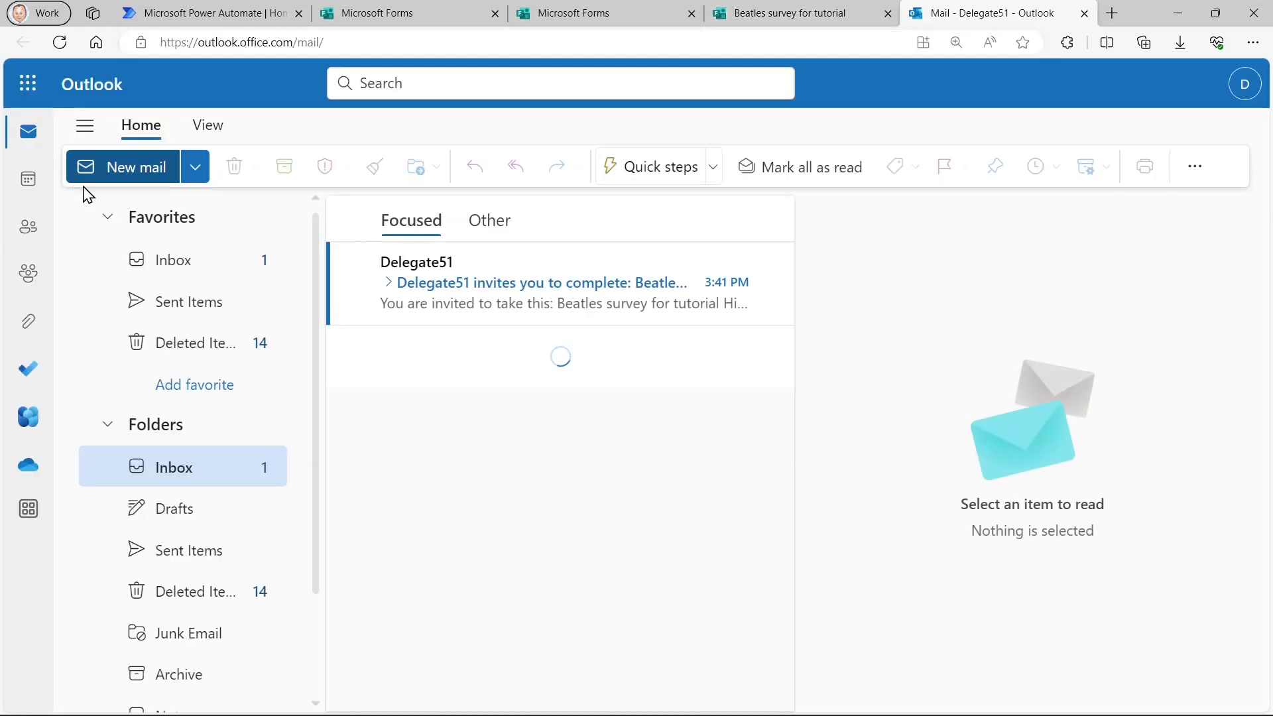
{"action": "left_click", "coordinate": [460, 293]}
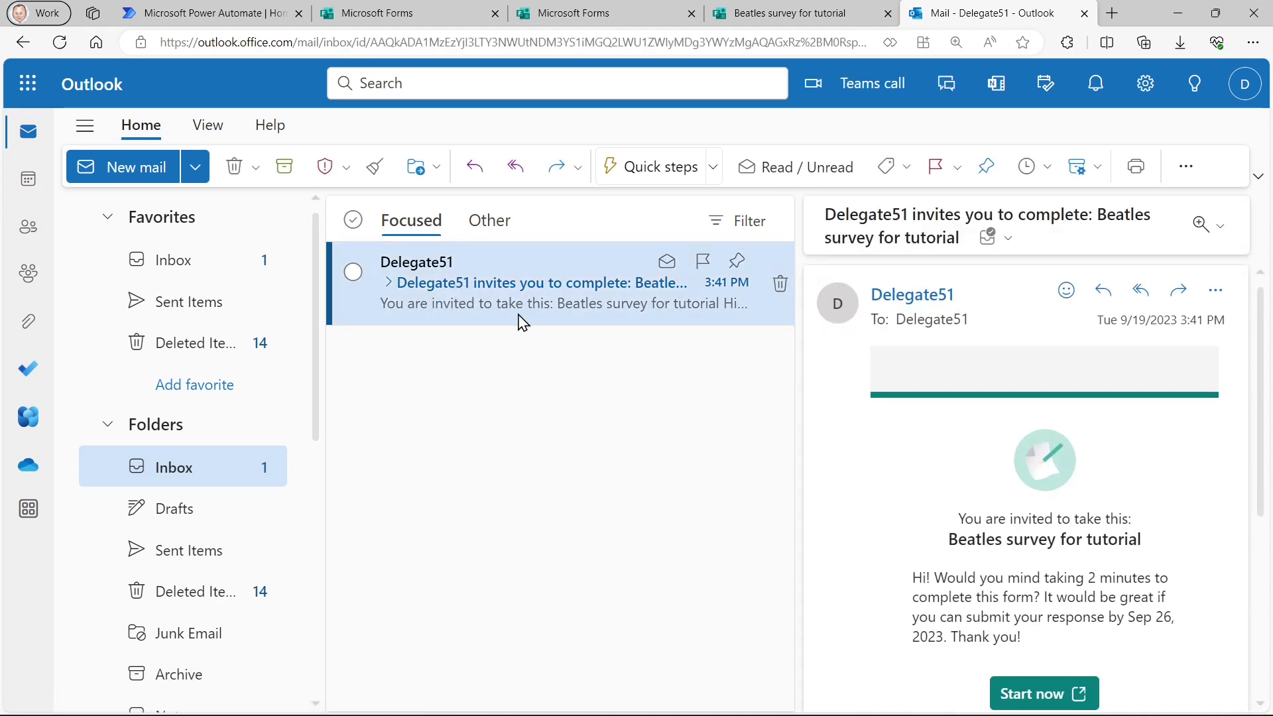
{"action": "left_click", "coordinate": [1041, 695]}
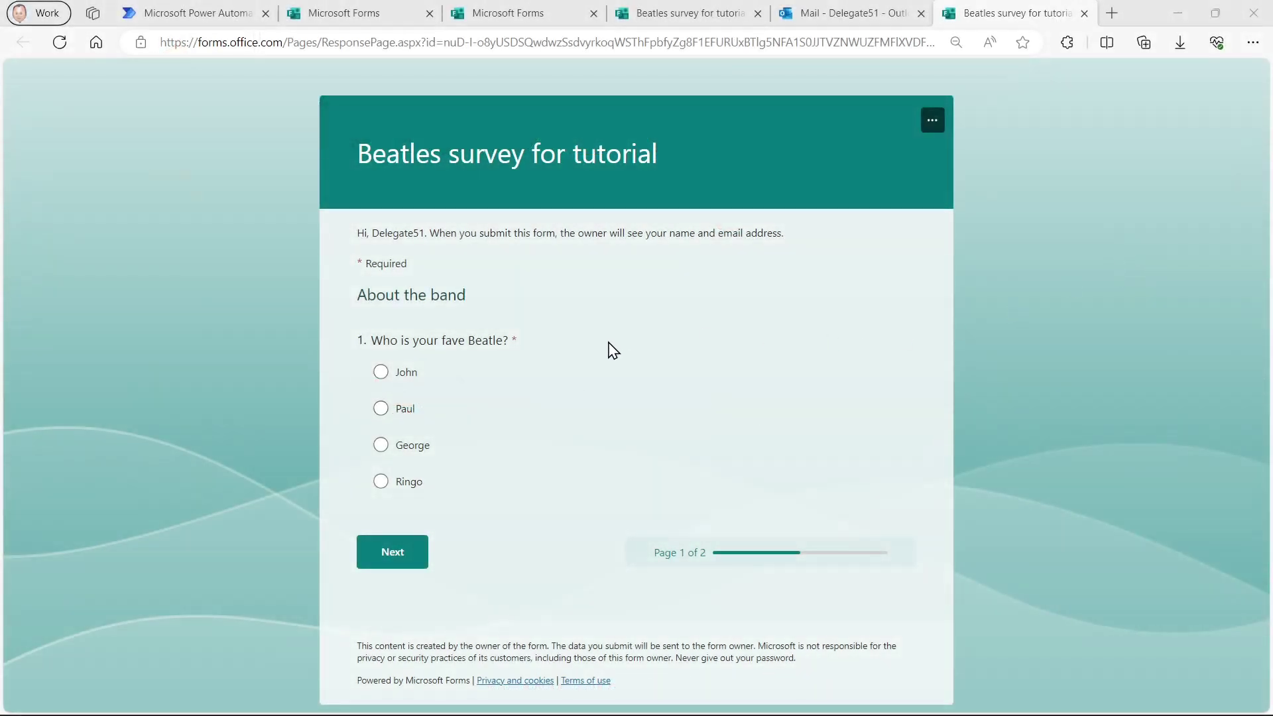
Answer Paul, favourite song 'Girl', lyrics rating 6, and submit the response.
{"action": "left_click", "coordinate": [402, 409]}
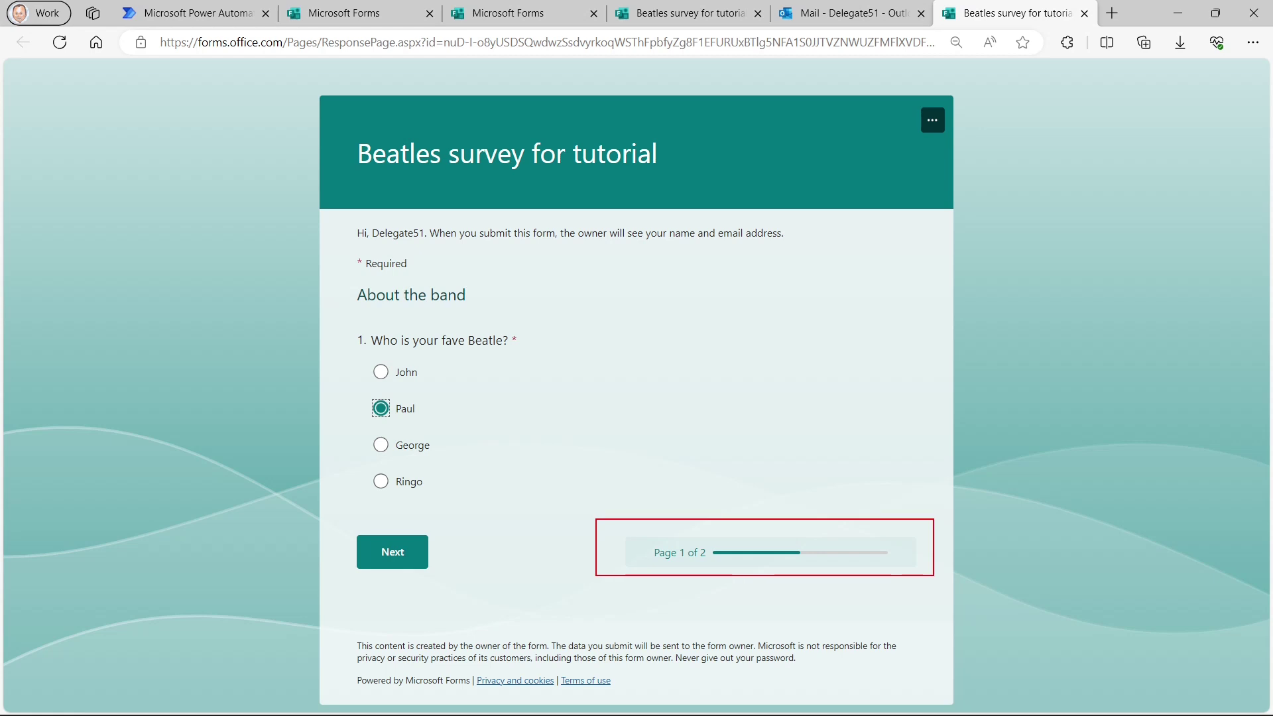
{"action": "left_click", "coordinate": [400, 565]}
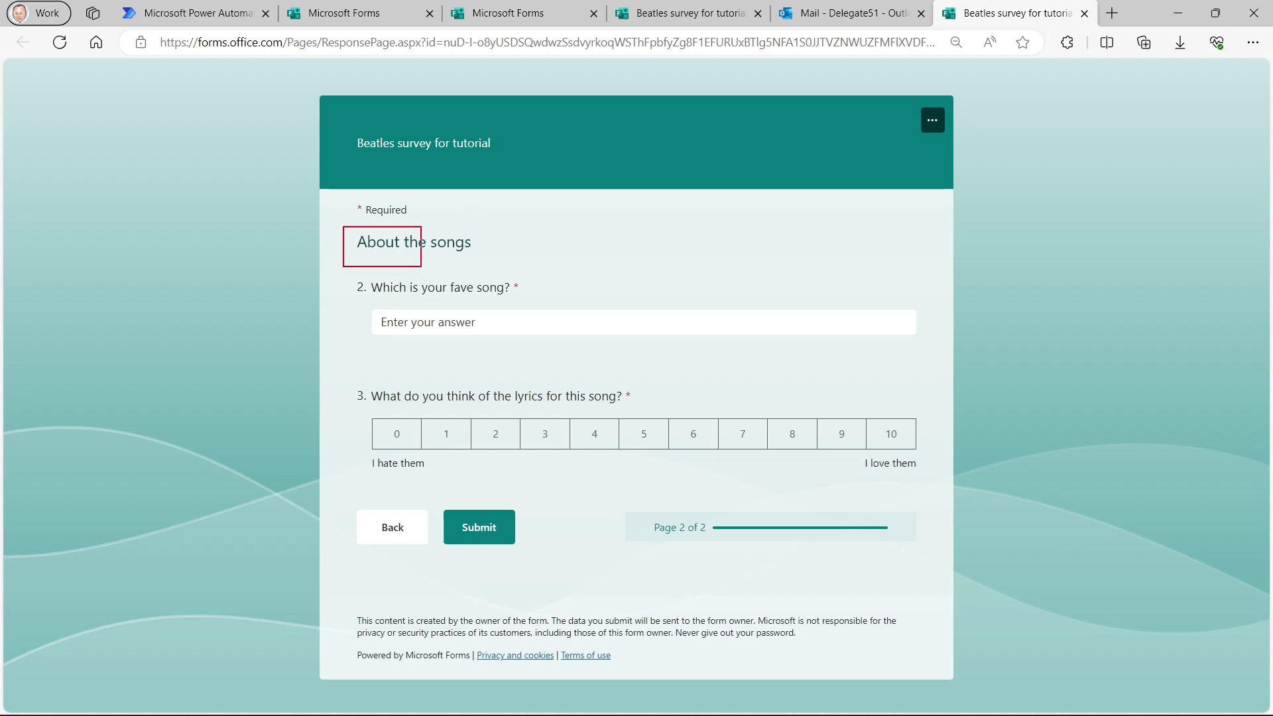
{"action": "left_click", "coordinate": [481, 320]}
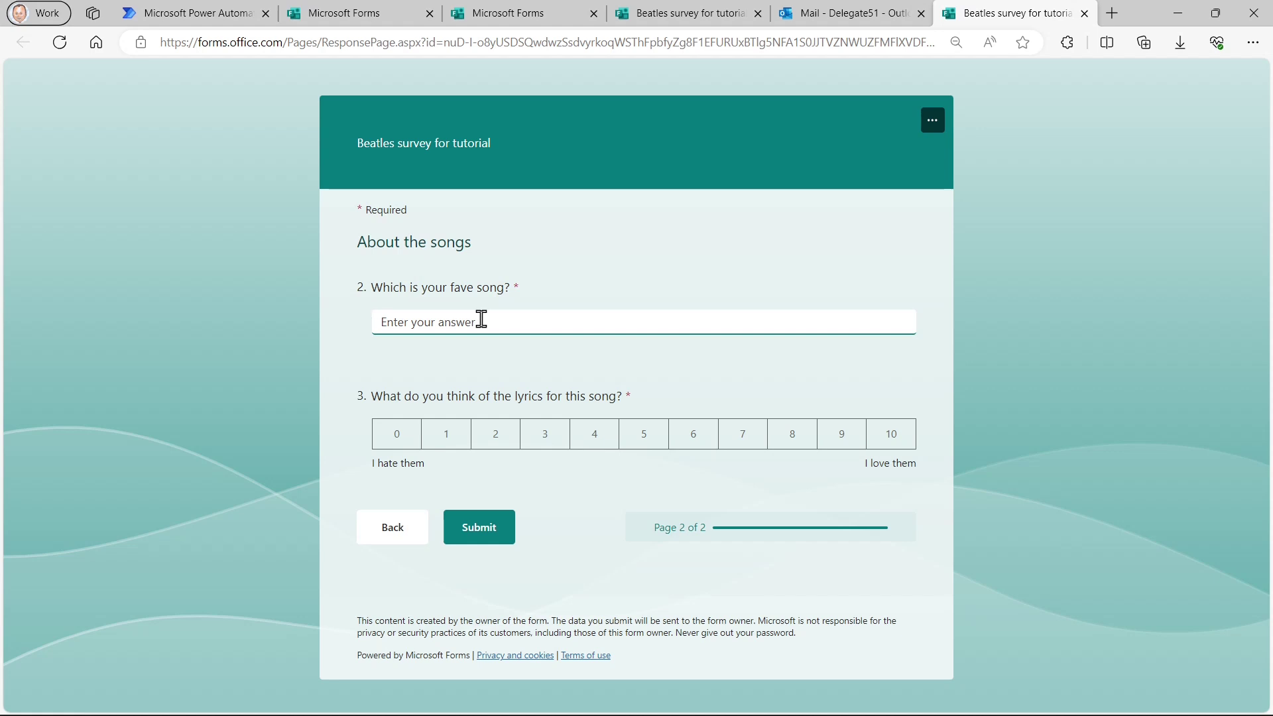
{"action": "type", "text": "Girl"}
{"action": "left_click", "coordinate": [697, 446]}
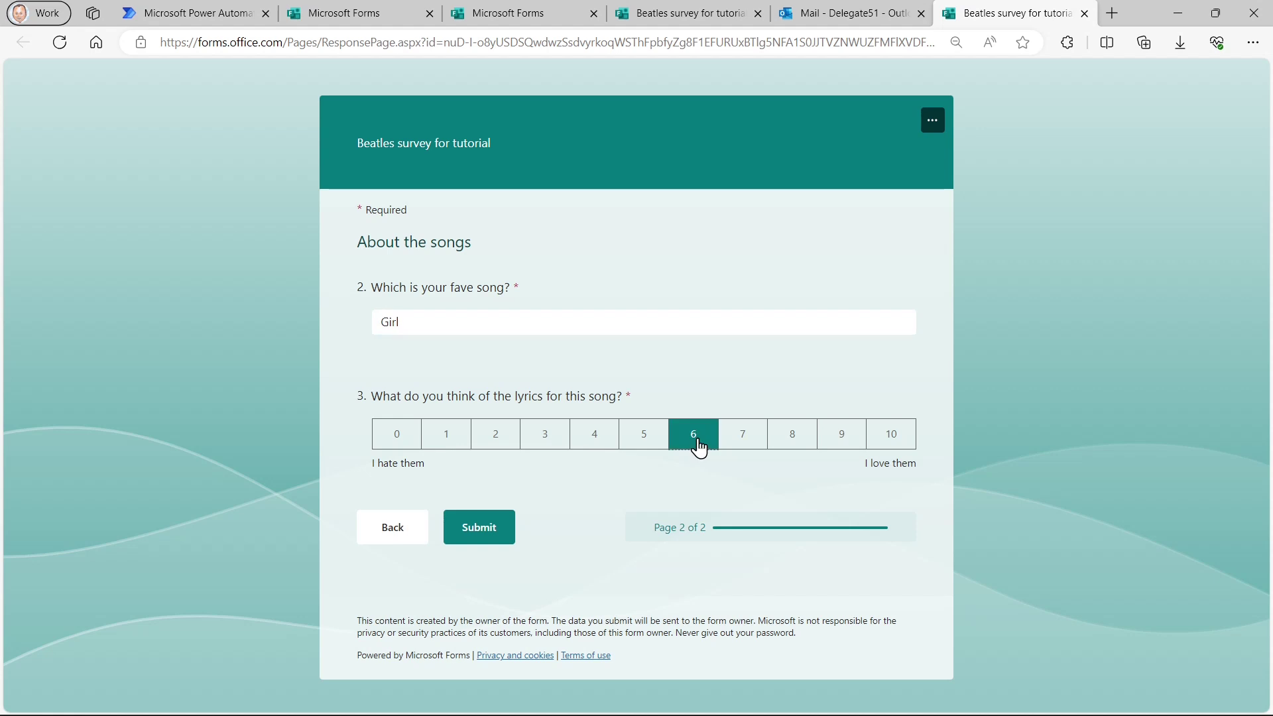
{"action": "left_click", "coordinate": [480, 530]}
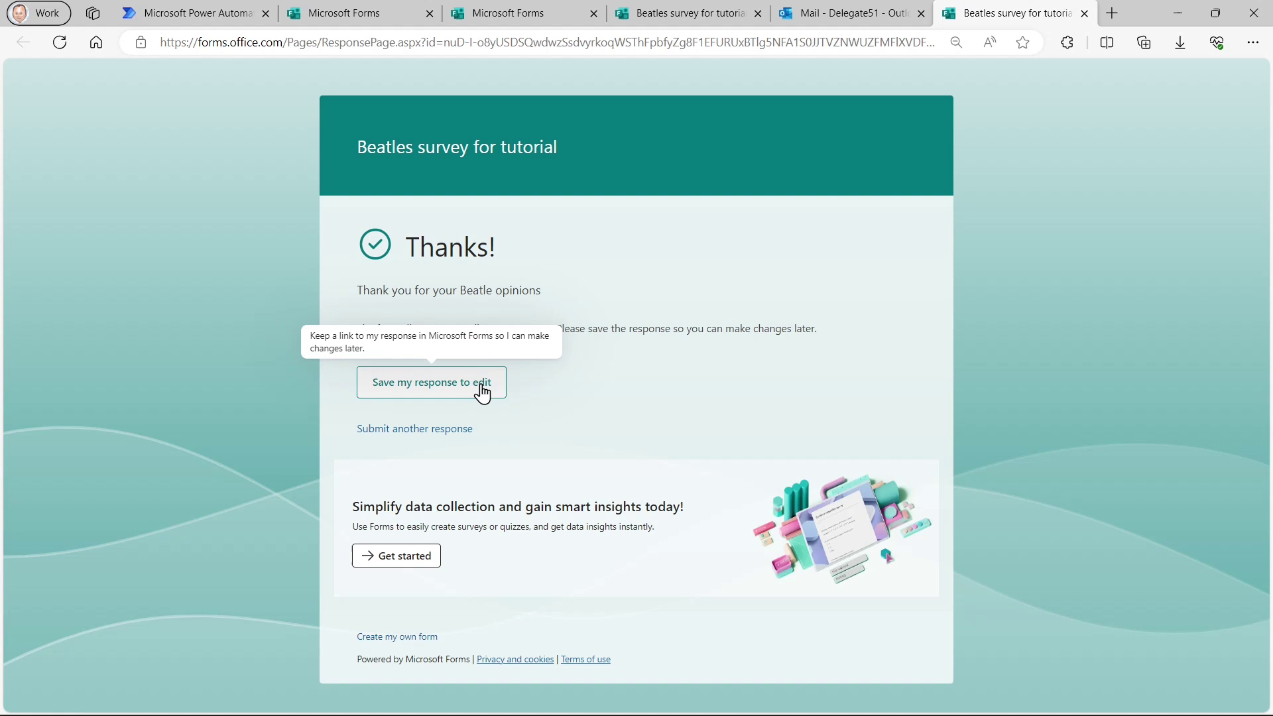
Open the Beatles survey for tutorial's responses and view respondent 2's individual answers.
{"action": "left_click", "coordinate": [537, 13]}
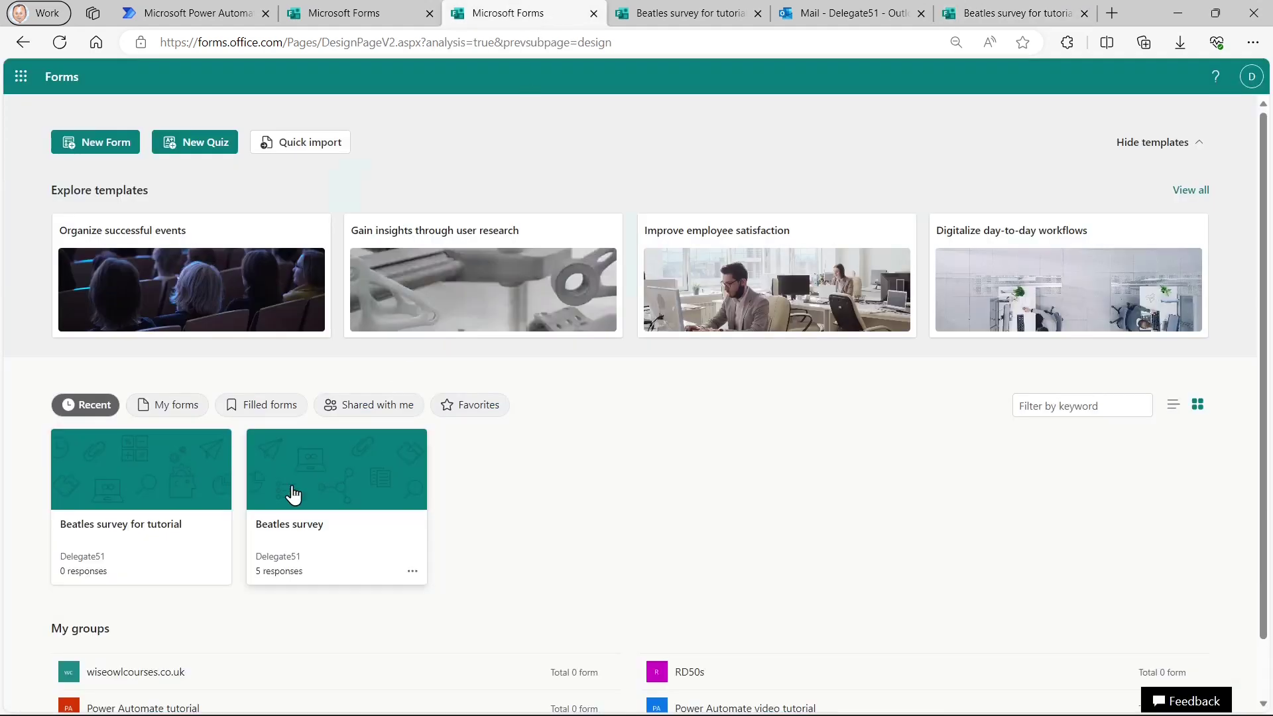
{"action": "left_click", "coordinate": [133, 526]}
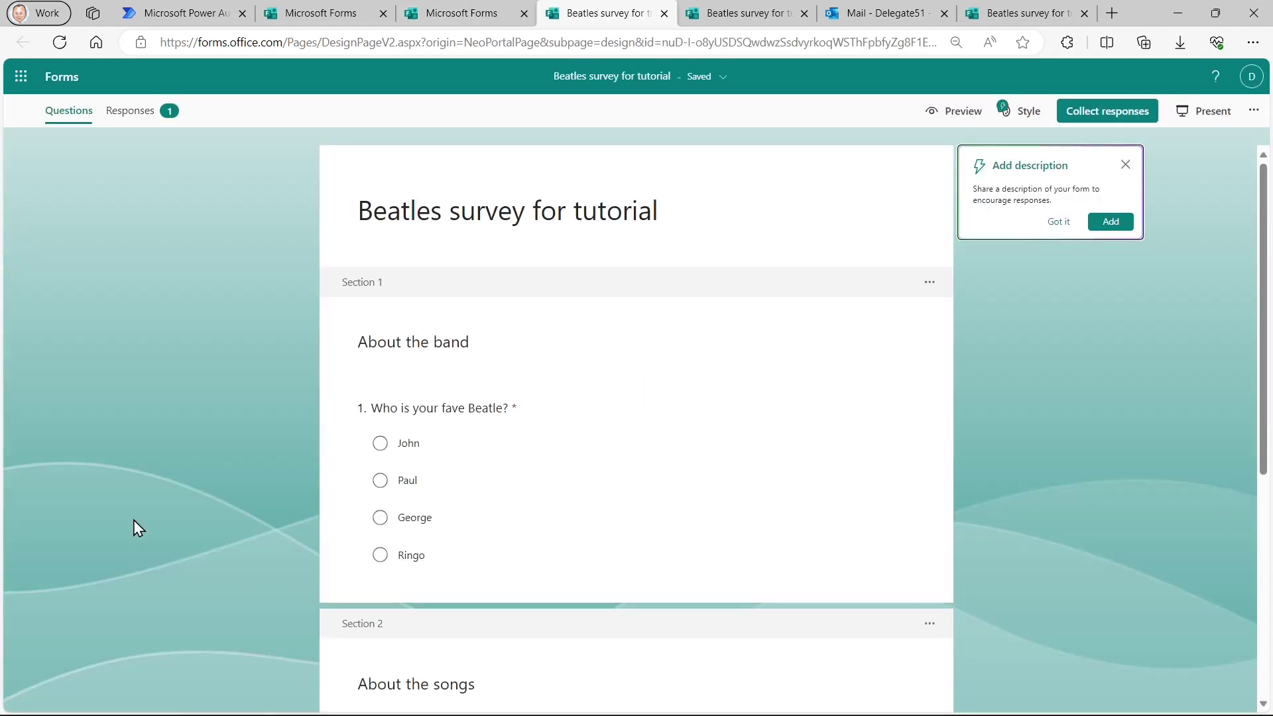
{"action": "left_click", "coordinate": [144, 118]}
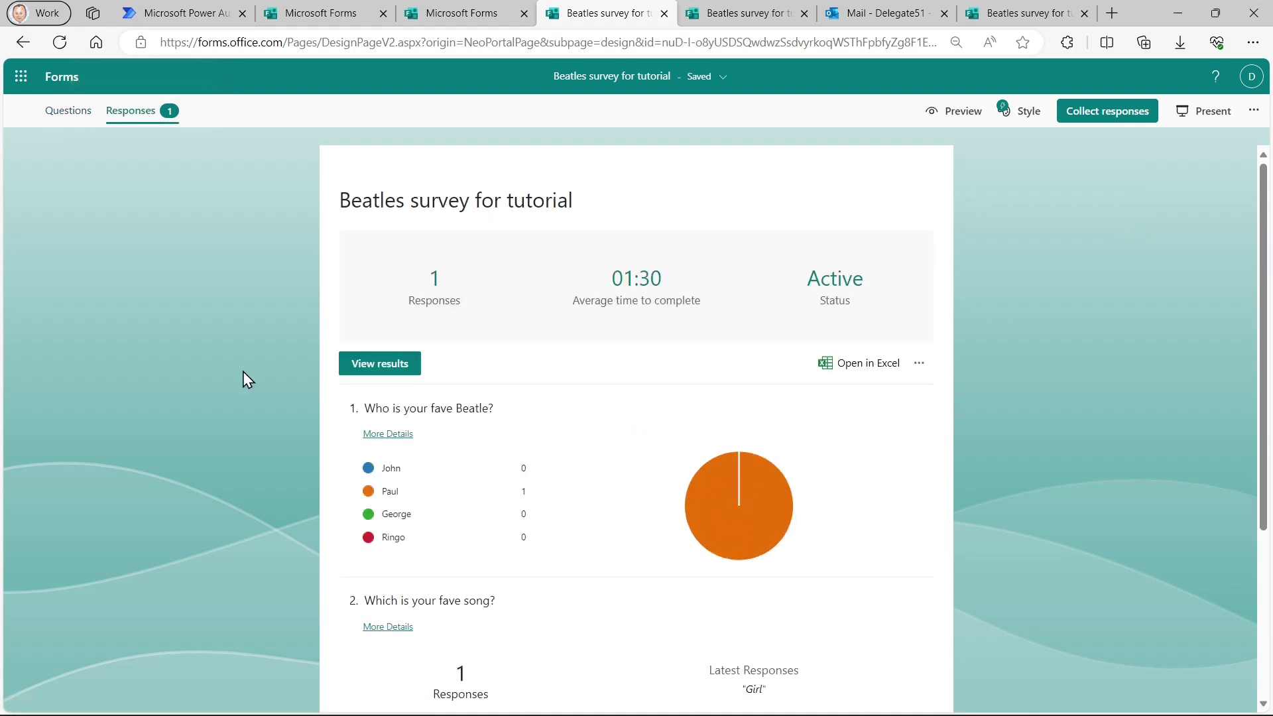
{"action": "left_click", "coordinate": [400, 373]}
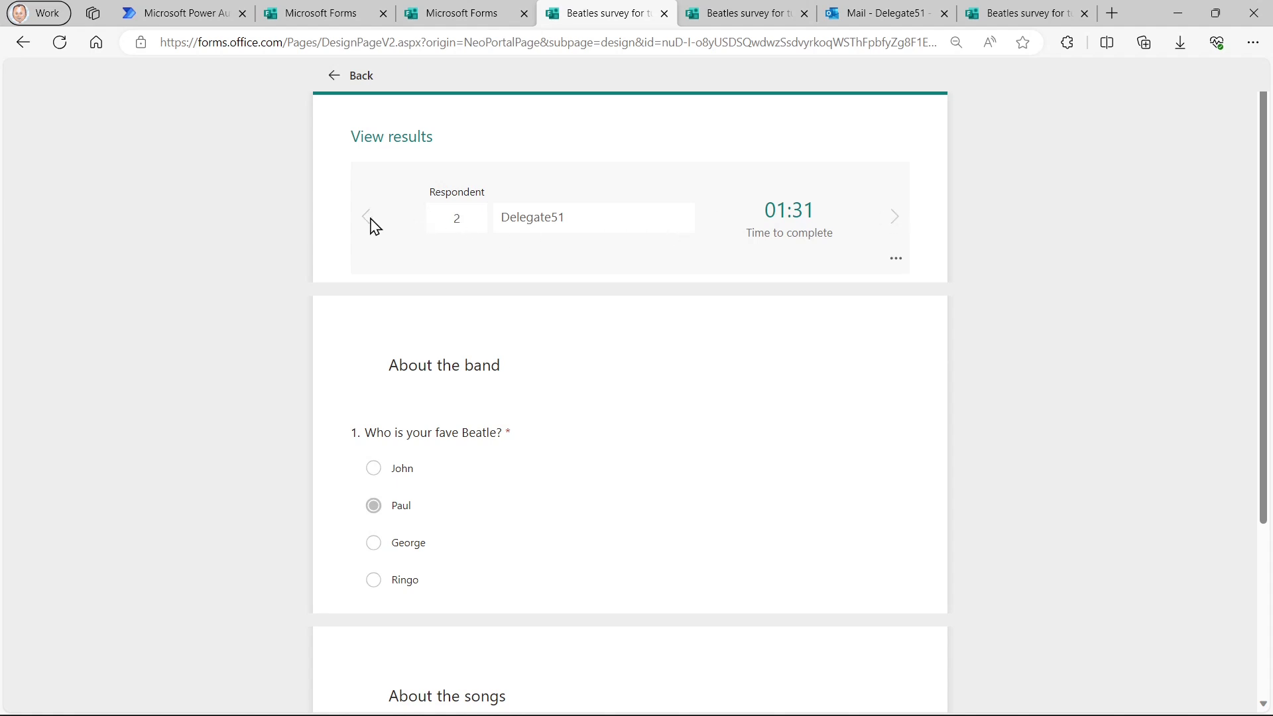
Review the single respondent's answers, then go back to the response summary.
{"action": "scroll", "coordinate": [715, 359], "scroll_direction": "down", "scroll_amount": 4}
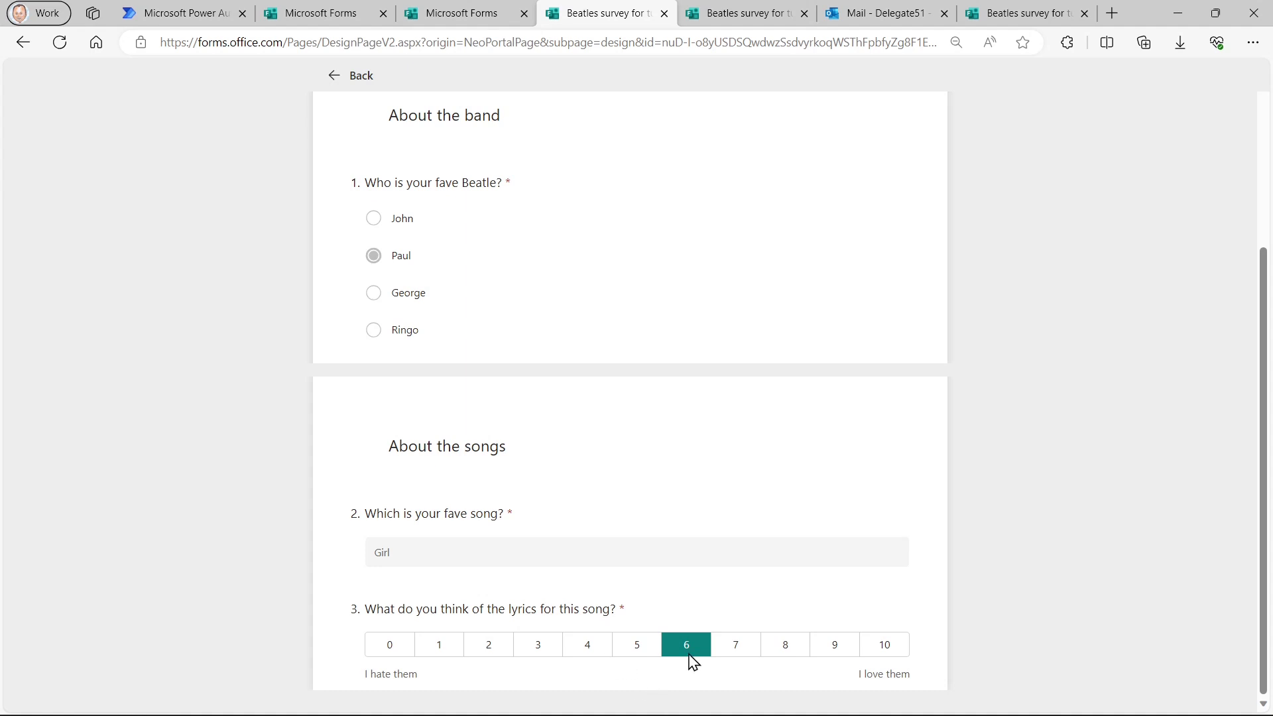
{"action": "scroll", "coordinate": [692, 661], "scroll_direction": "up", "scroll_amount": 4}
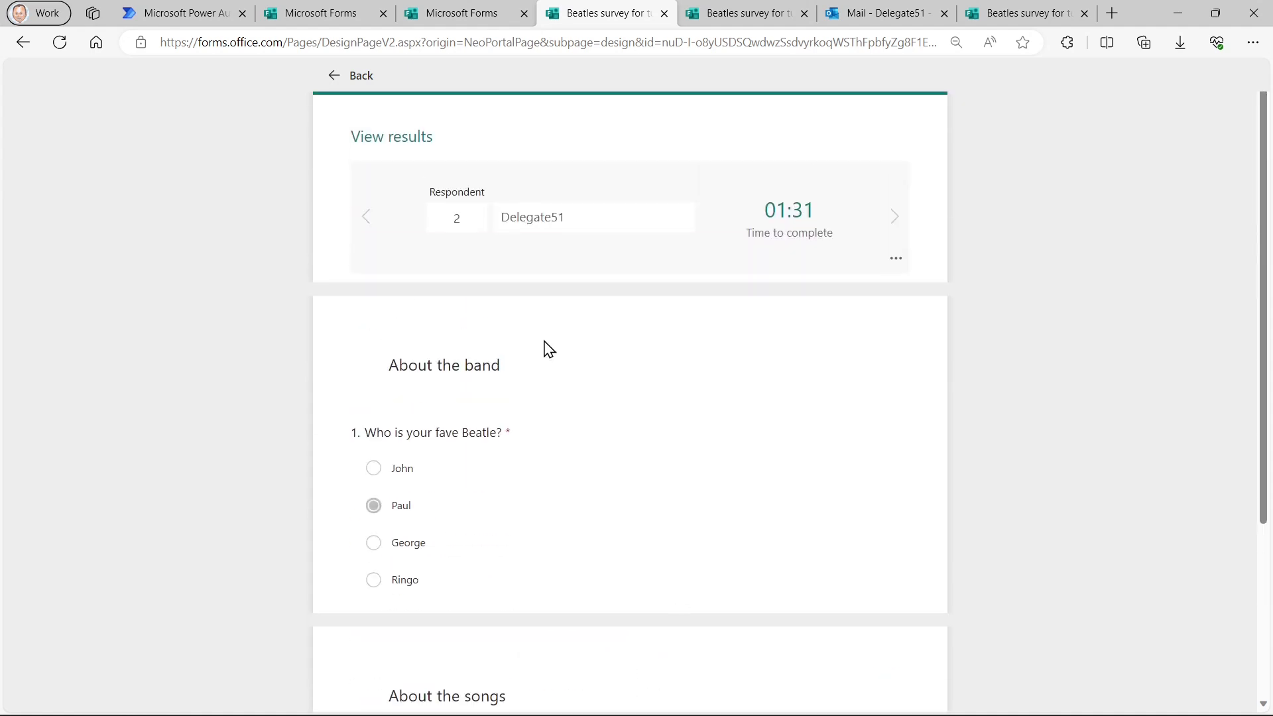
{"action": "left_click", "coordinate": [365, 77]}
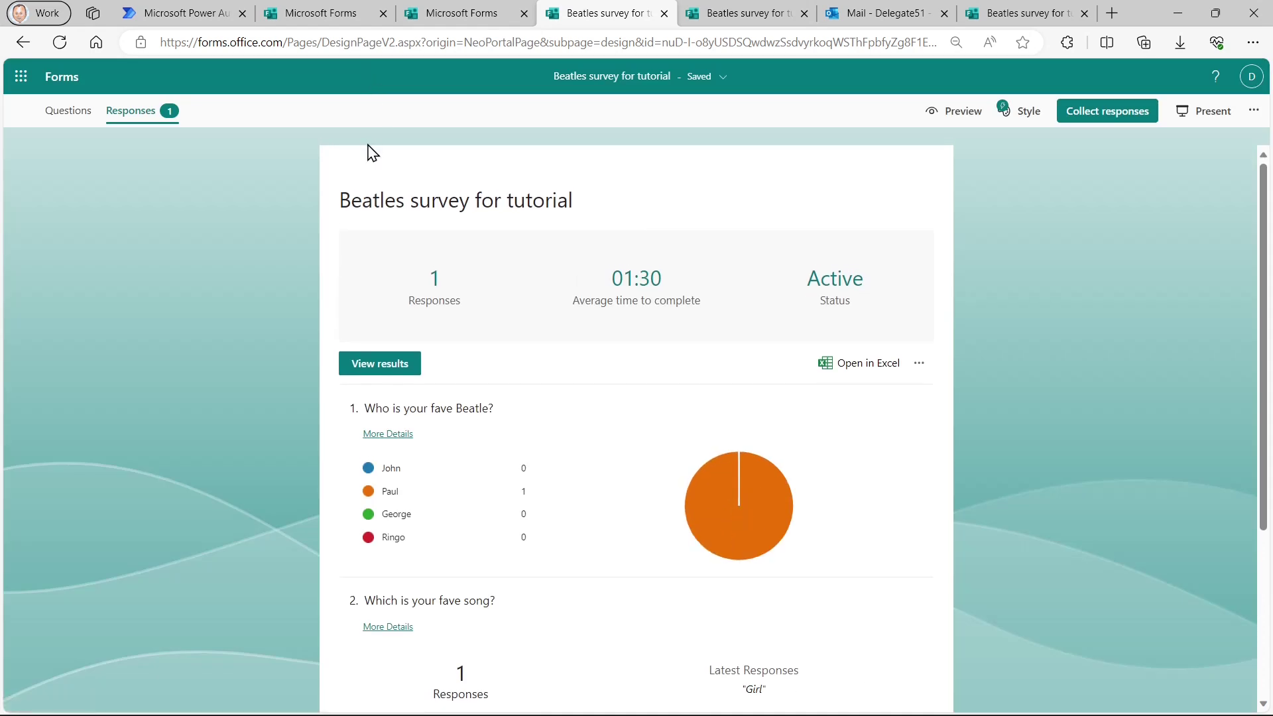
Export the responses to 'Beatles survey for tutorial(1-1).xlsx' and open it in Excel.
{"action": "left_click", "coordinate": [882, 371]}
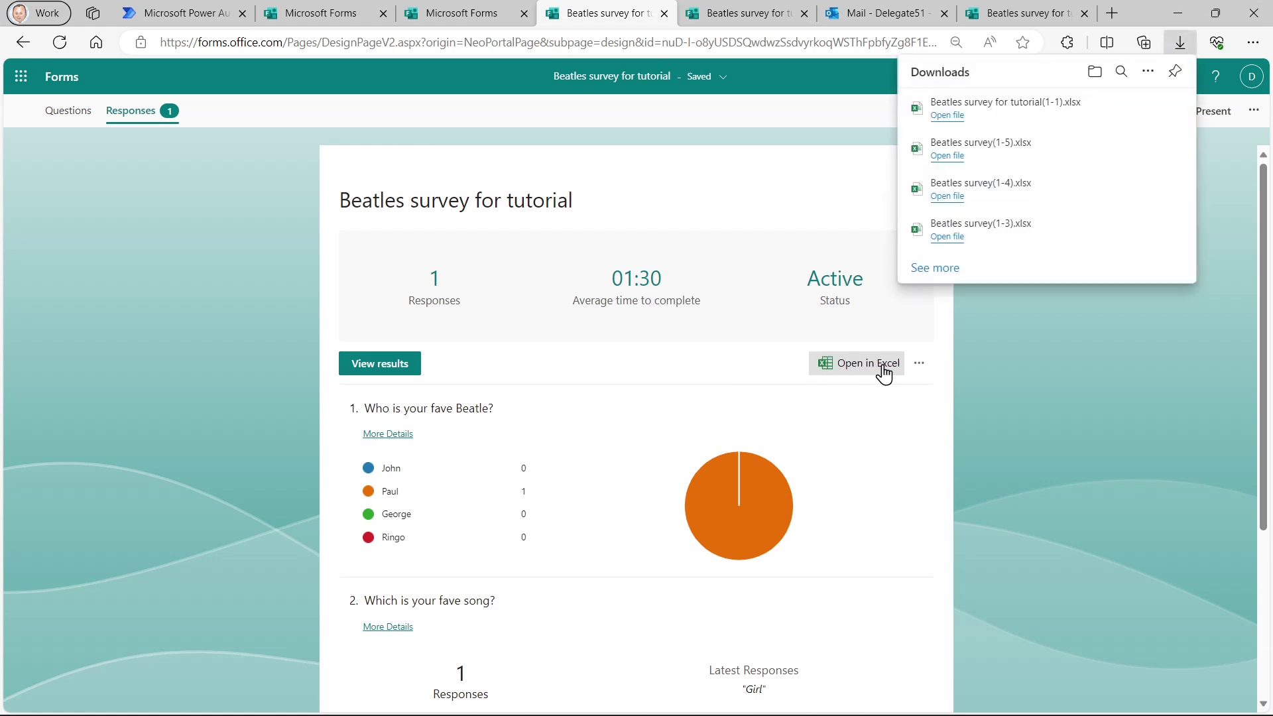
{"action": "left_click", "coordinate": [948, 116]}
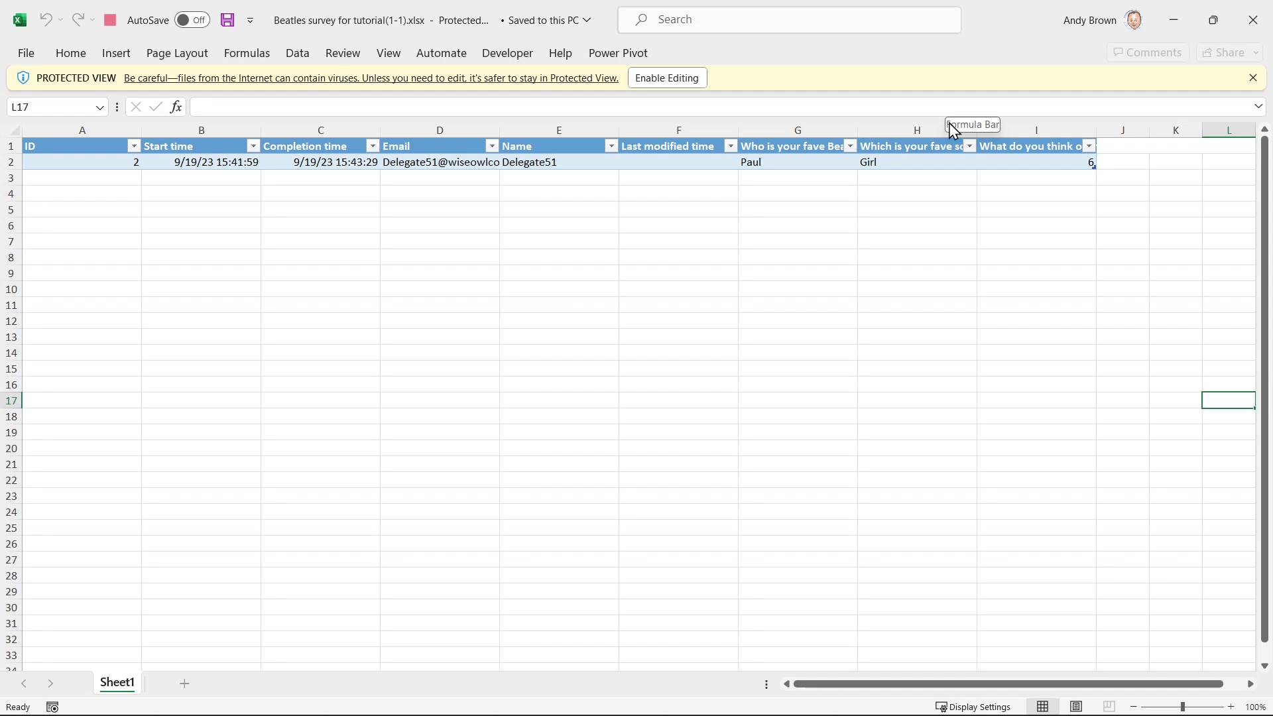
Inspect the exported Paul / Girl / 6 response row in the workbook.
{"action": "left_click", "coordinate": [823, 317]}
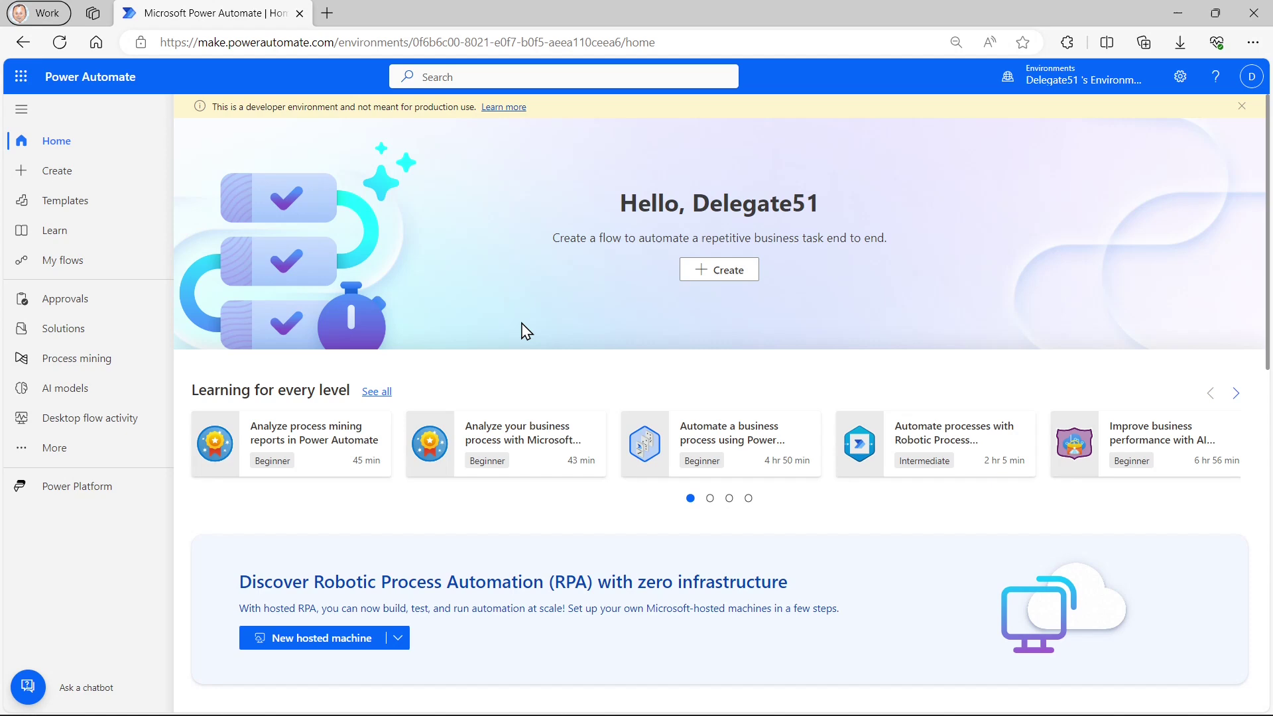
Create a blank Excel for the web workbook named 'Beatly results'.
{"action": "left_click", "coordinate": [21, 76]}
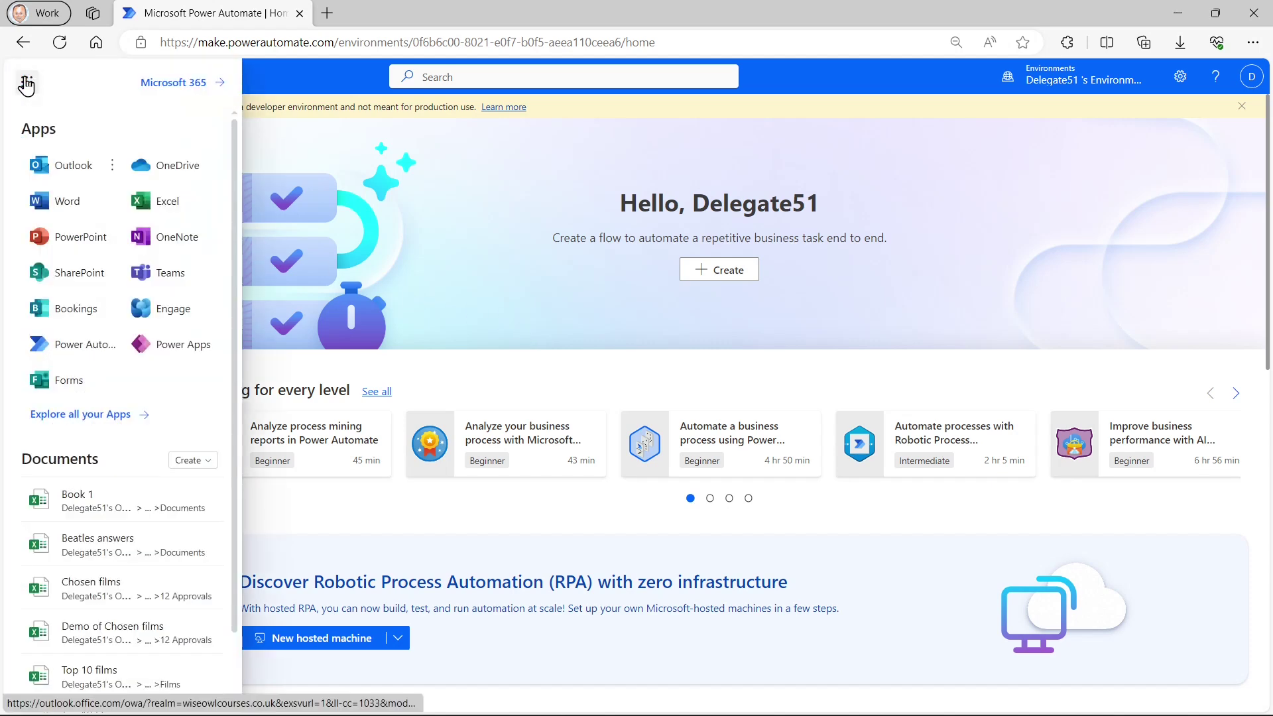
{"action": "left_click", "coordinate": [182, 206]}
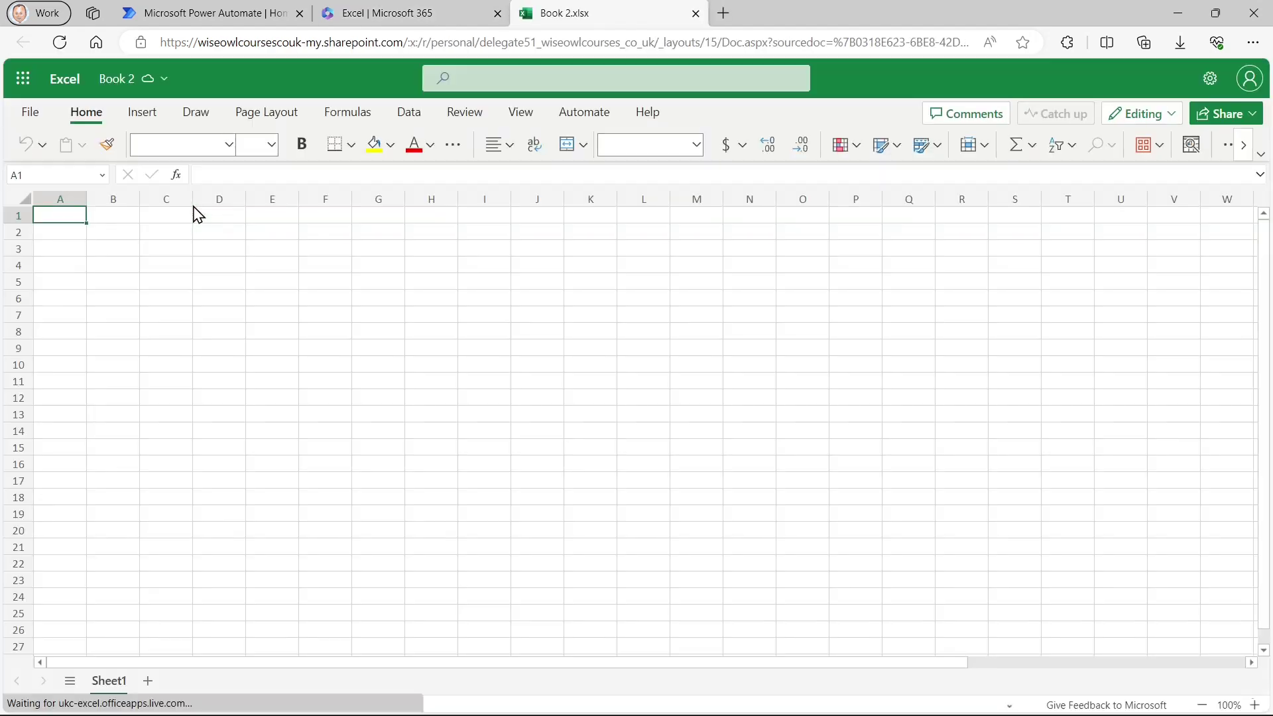
{"action": "left_click", "coordinate": [123, 83]}
{"action": "type", "text": "Bet"}
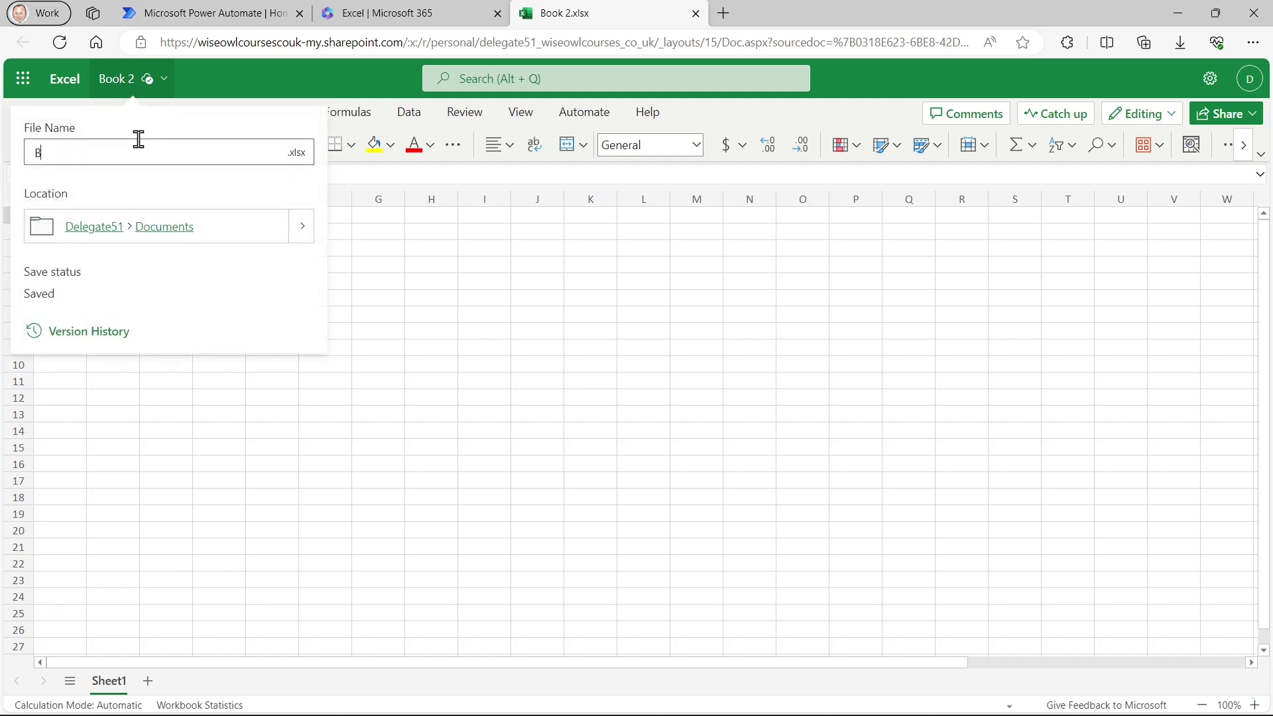
{"action": "key", "text": "BackSpace"}
{"action": "type", "text": "atley"}
{"action": "key", "text": "BackSpace"}
{"action": "key", "text": "BackSpace"}
{"action": "type", "text": "y results"}
{"action": "key", "text": "Return"}
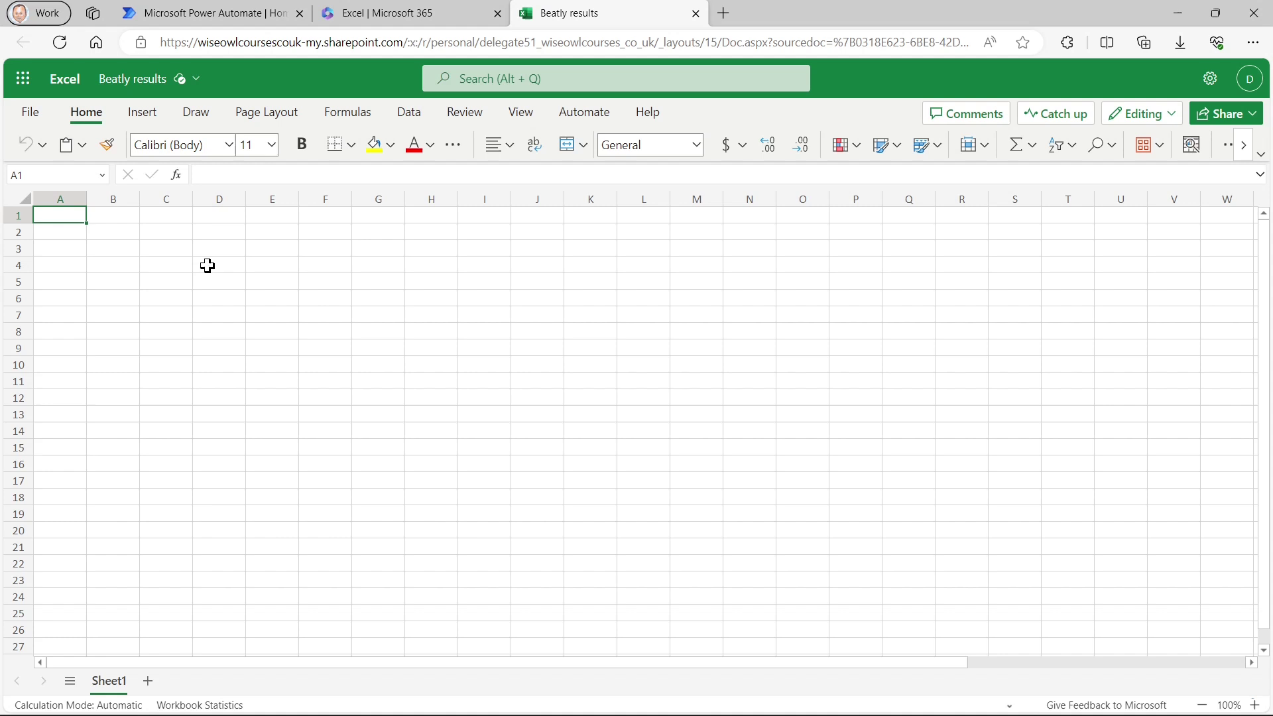
Enter headings Fave beatle, Fave song, Lyric rating and Person in A1:D1, widening column A.
{"action": "type", "text": "Fave beatle"}
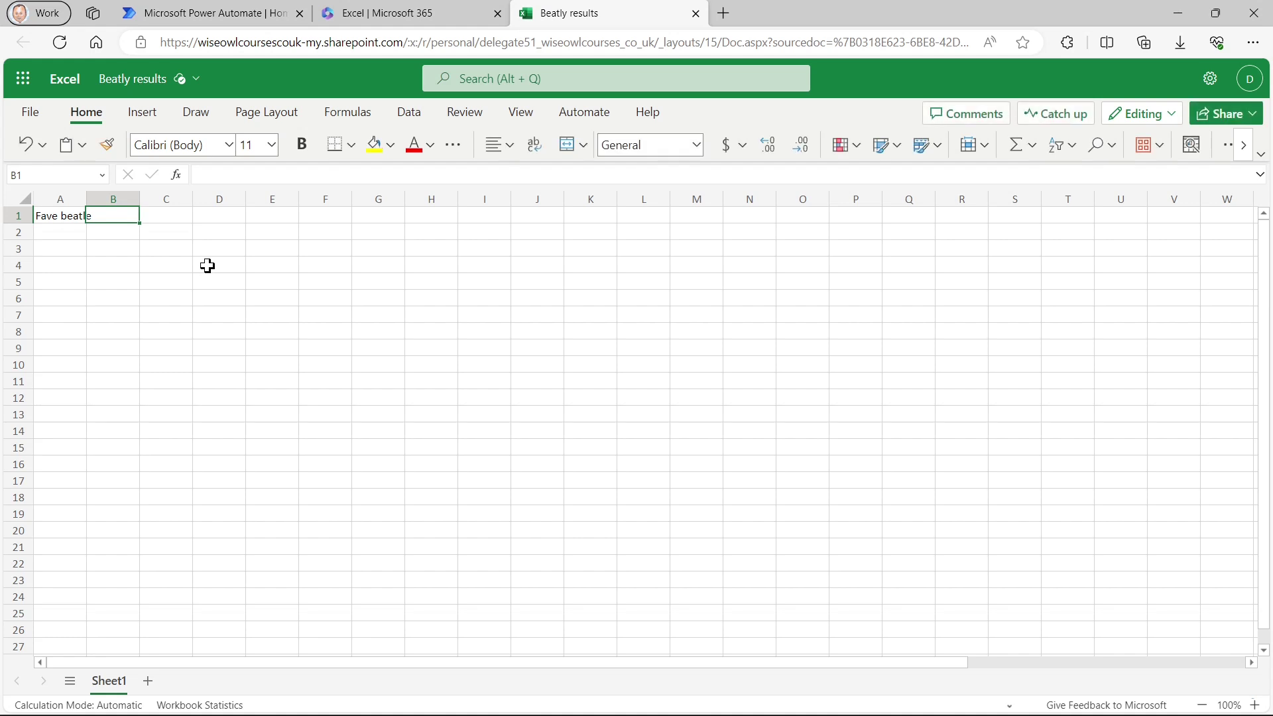
{"action": "type", "text": "Fave song"}
{"action": "key", "text": "Tab"}
{"action": "type", "text": "L"}
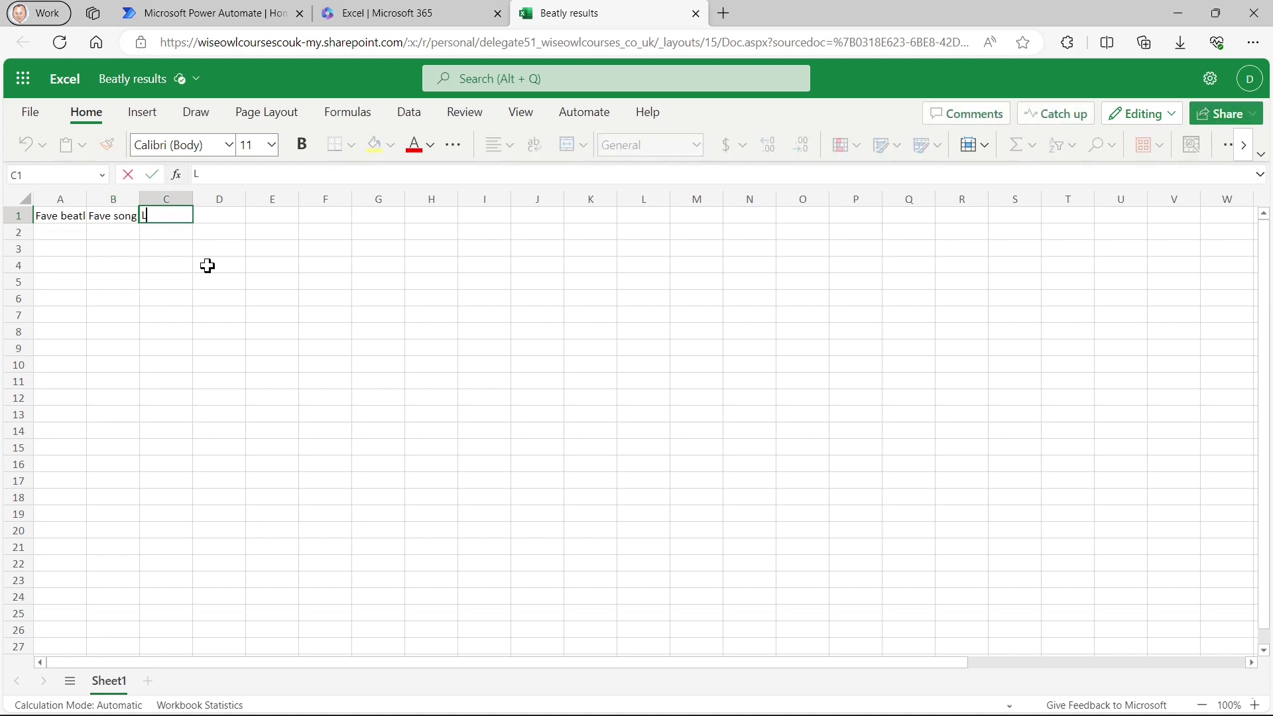
{"action": "type", "text": "yric rating"}
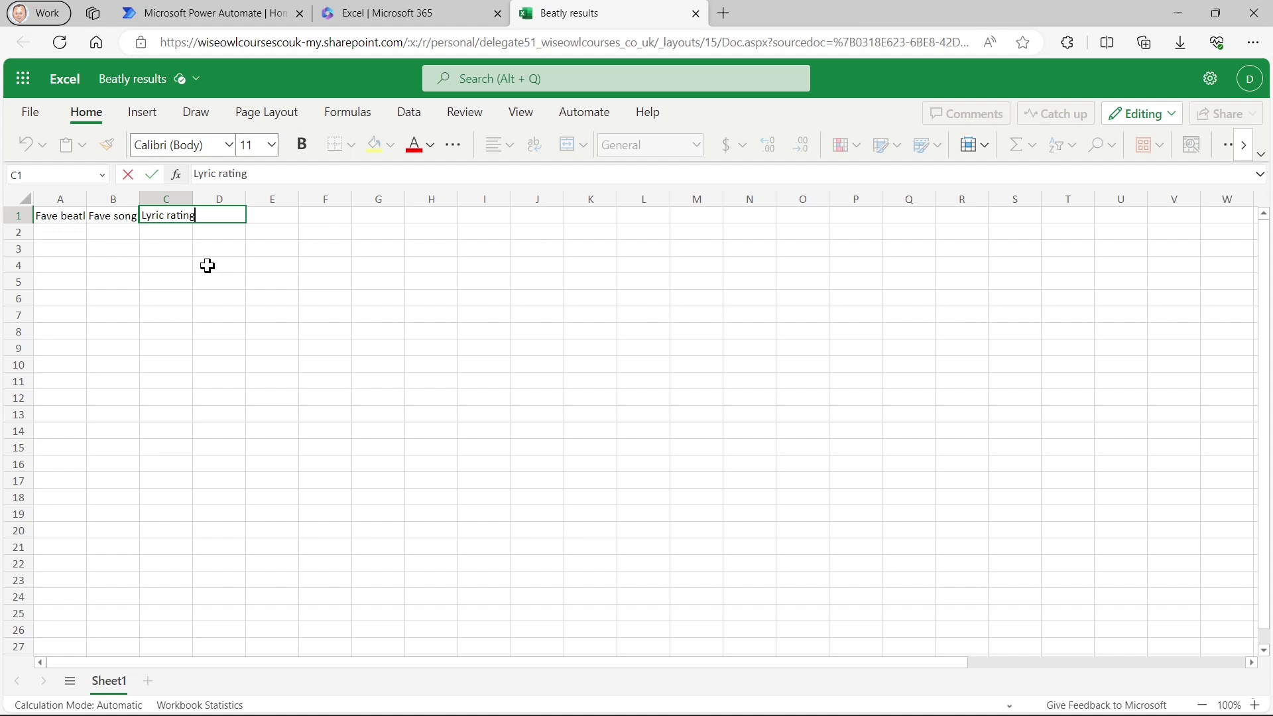
{"action": "key", "text": "Tab"}
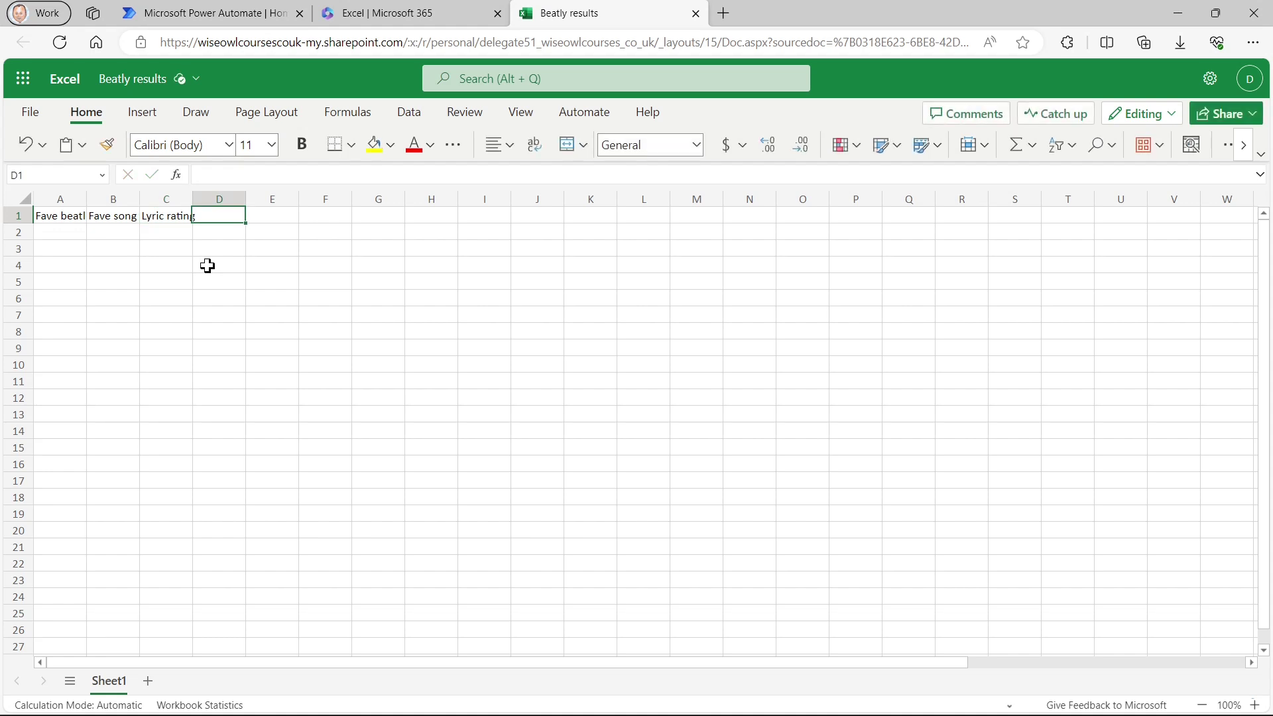
{"action": "type", "text": "Person"}
{"action": "key", "text": "Return"}
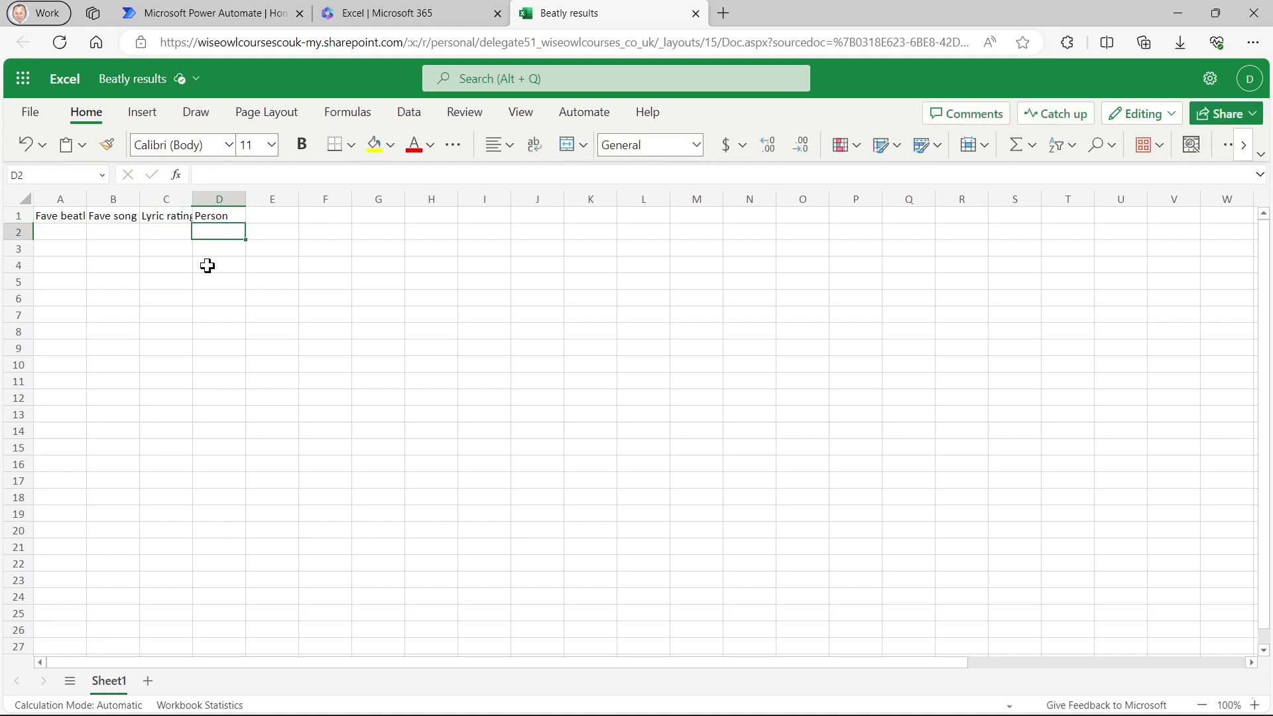
{"action": "left_click_drag", "start_coordinate": [86, 198], "coordinate": [315, 199]}
Convert the heading row starting at A1 into a table with headers.
{"action": "left_click", "coordinate": [104, 213]}
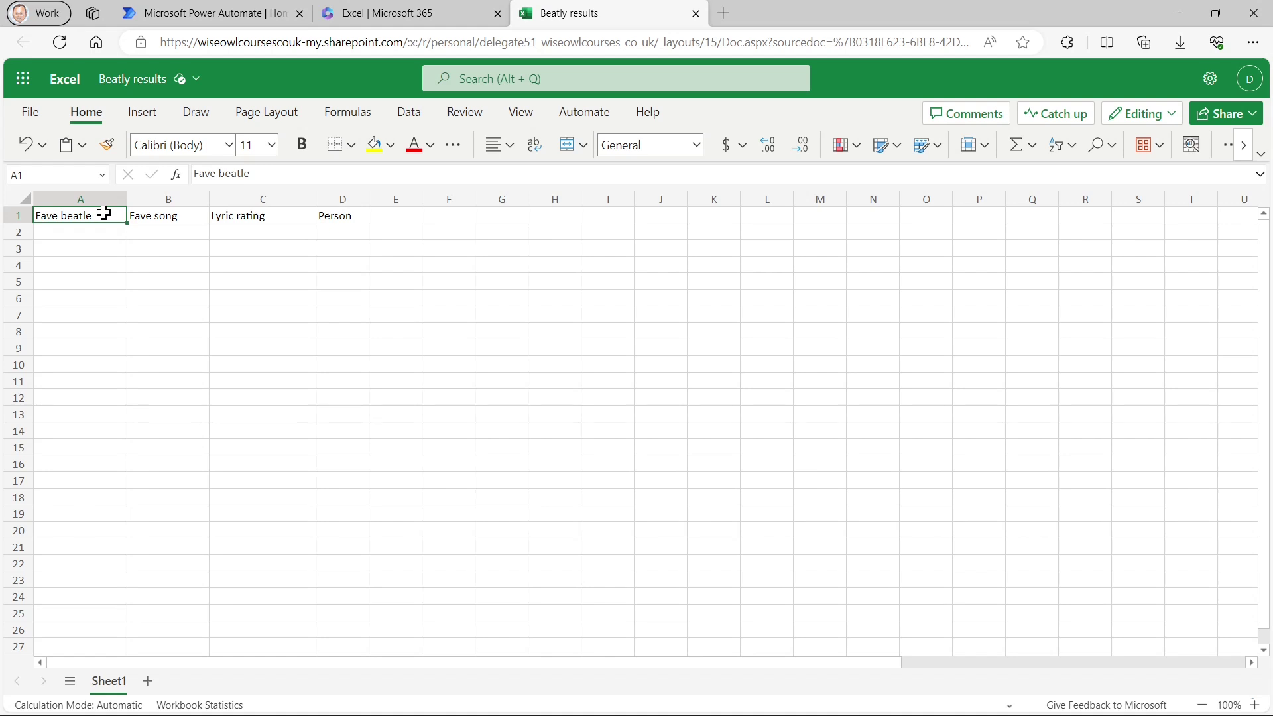
{"action": "left_click", "coordinate": [142, 113]}
{"action": "left_click", "coordinate": [149, 150]}
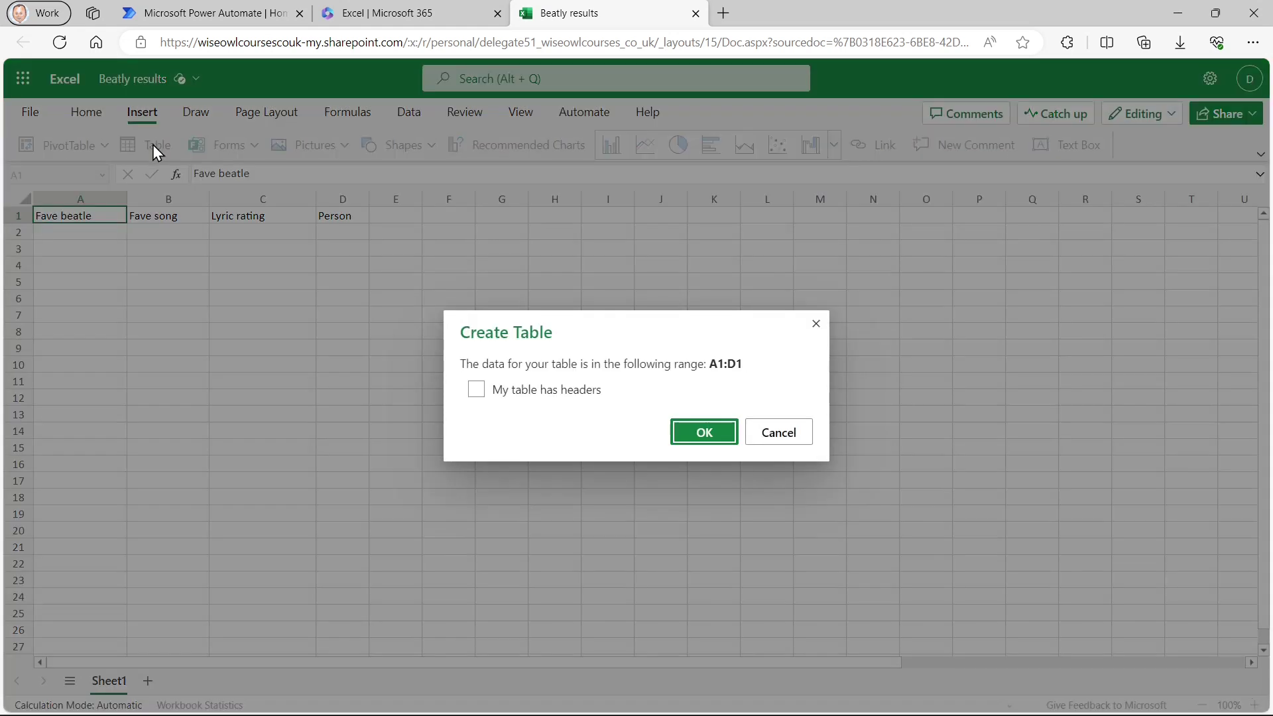
{"action": "left_click", "coordinate": [570, 391]}
{"action": "left_click", "coordinate": [704, 433]}
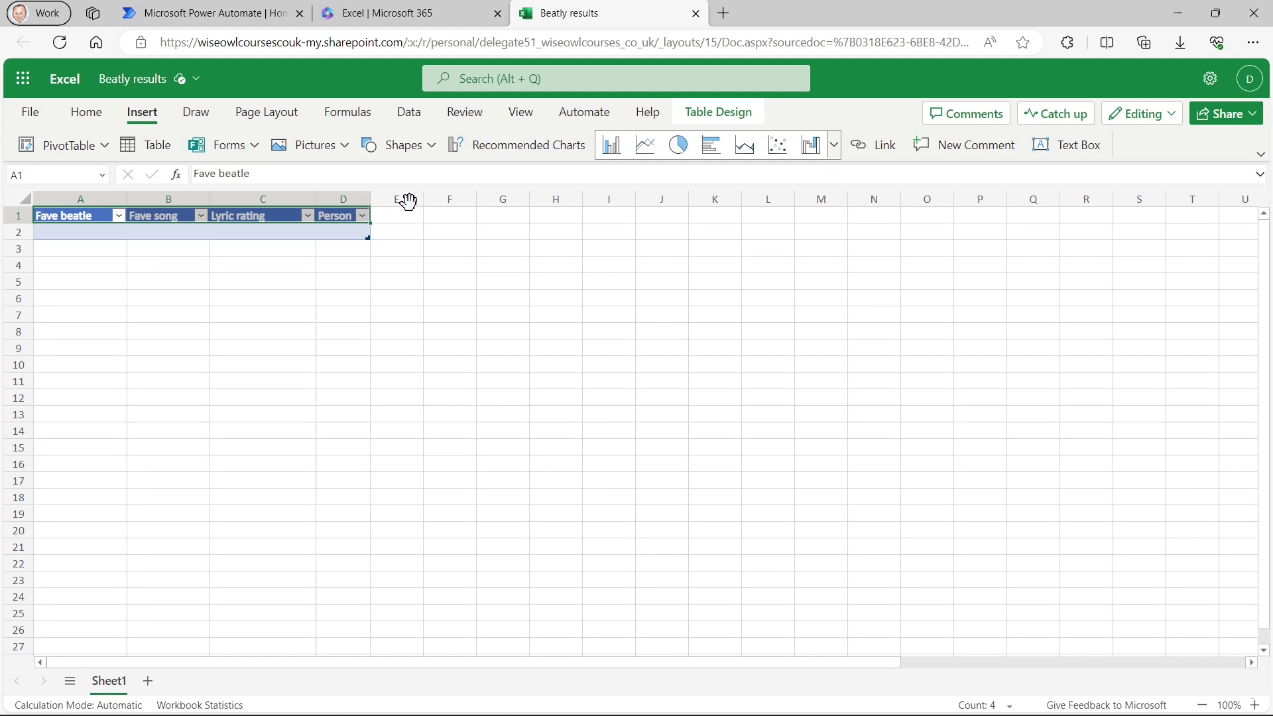
Name the table Songs and return to Power Automate.
{"action": "left_click", "coordinate": [746, 120]}
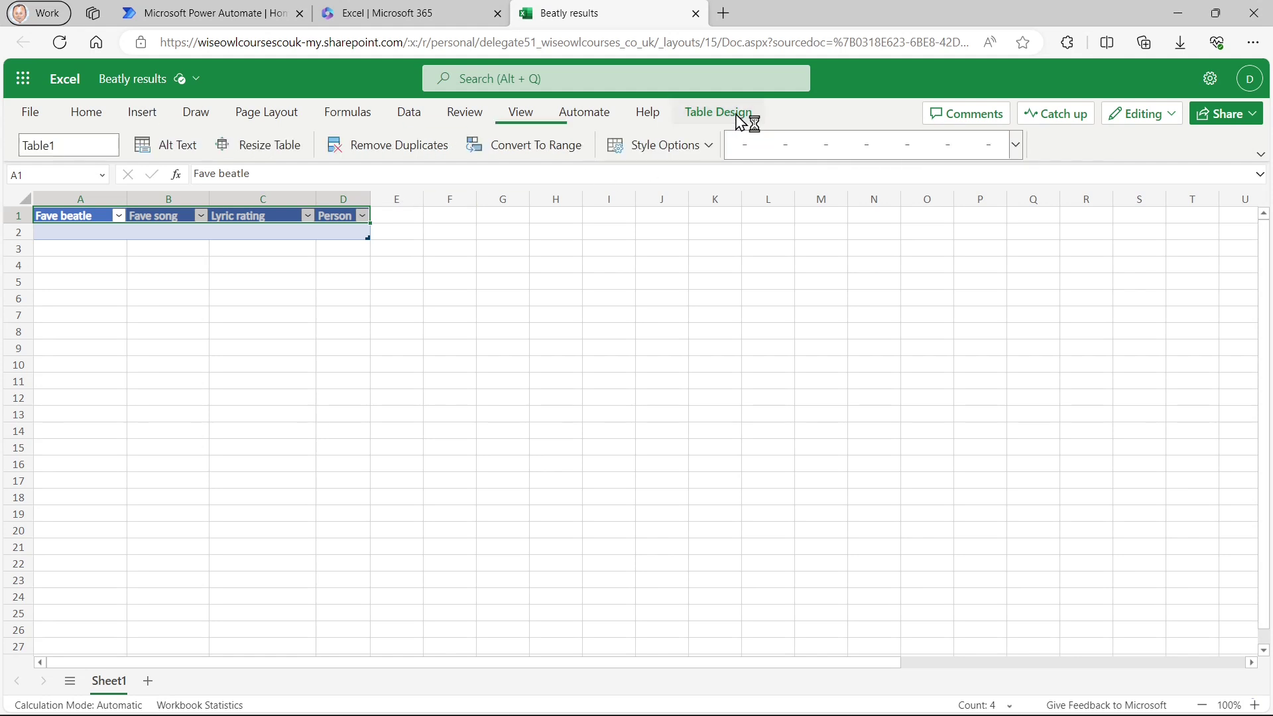
{"action": "left_click", "coordinate": [91, 143]}
{"action": "type", "text": "S"}
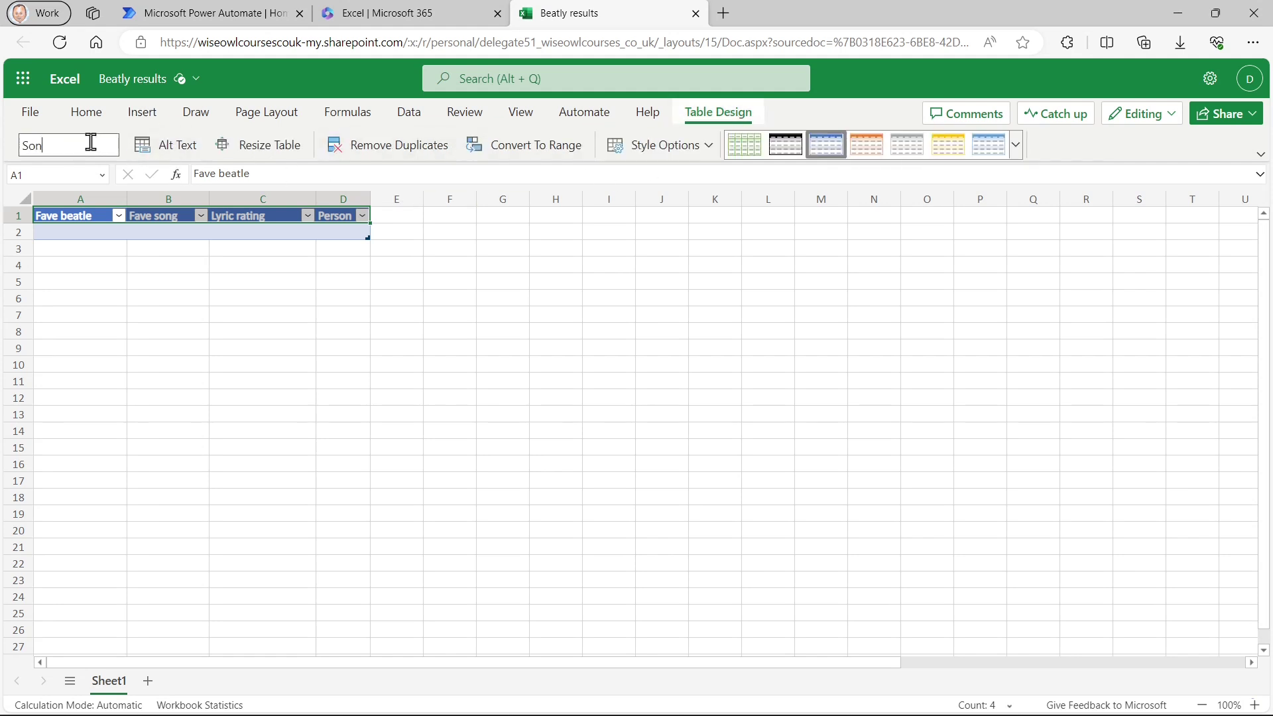
{"action": "type", "text": "ongs"}
{"action": "key", "text": "Return"}
{"action": "left_click", "coordinate": [251, 19]}
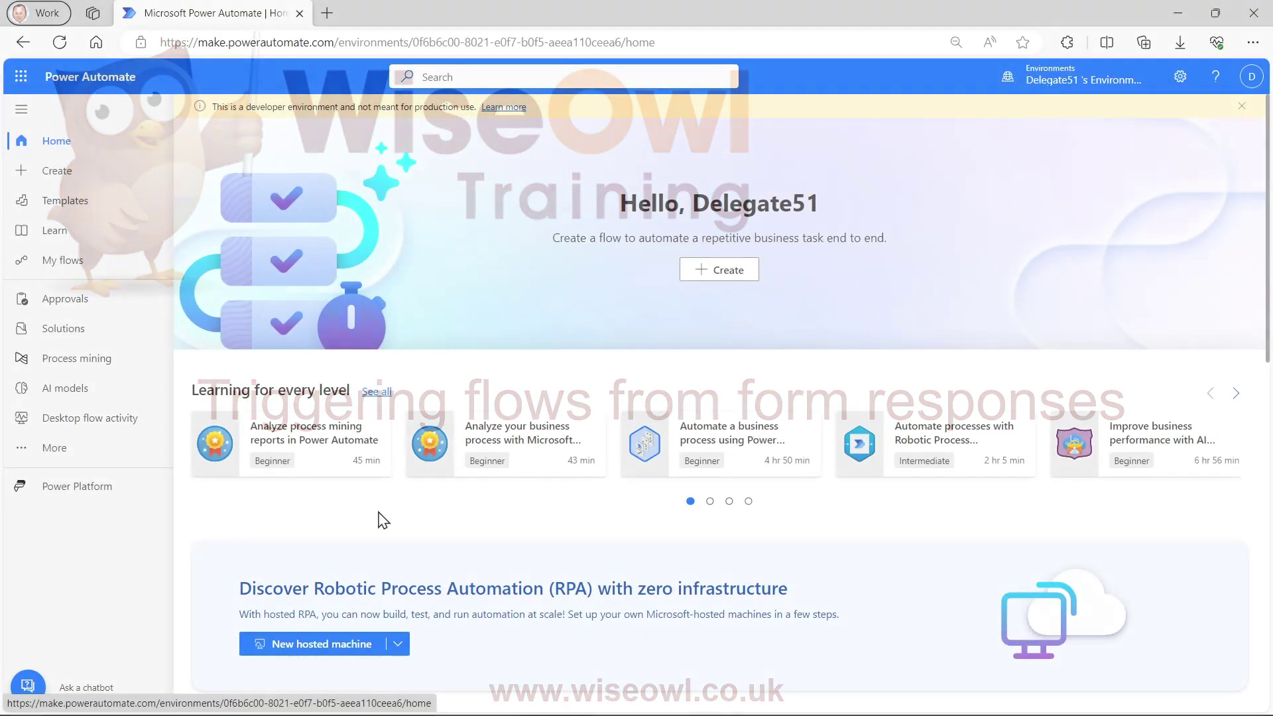
Create a new automated cloud flow, skipping the trigger setup dialog.
{"action": "left_click", "coordinate": [66, 188]}
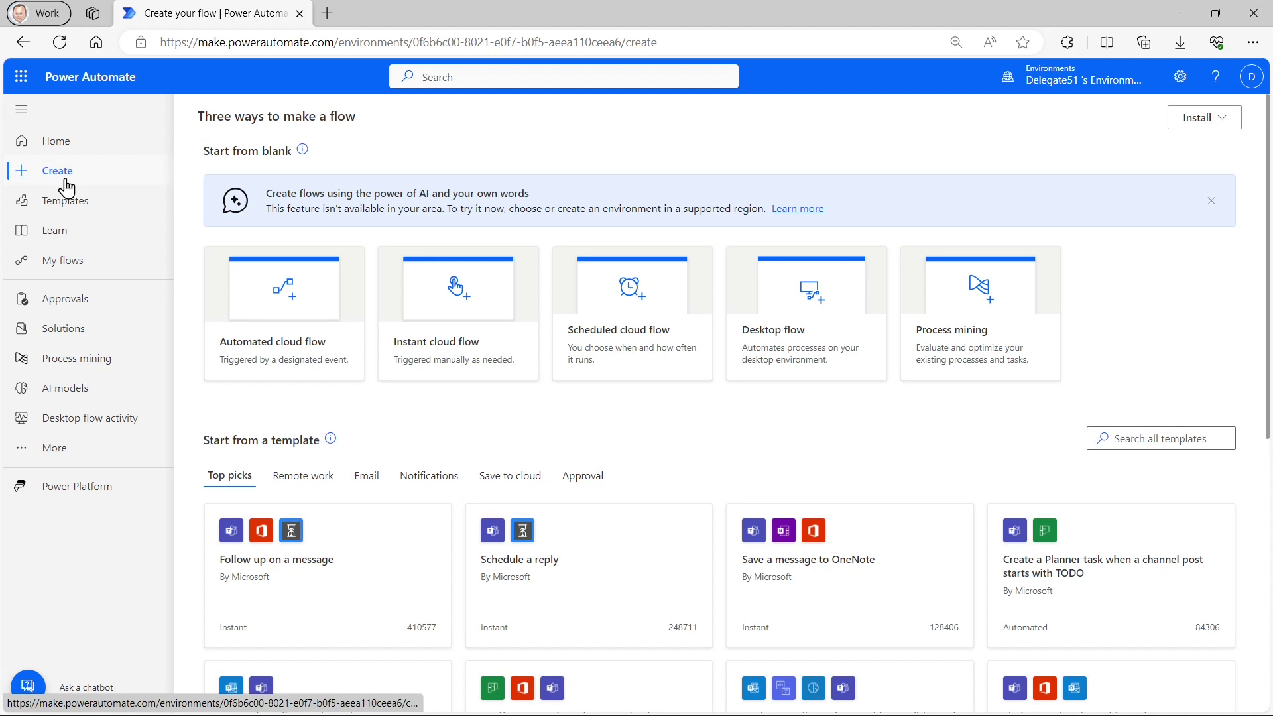
{"action": "left_click", "coordinate": [297, 341]}
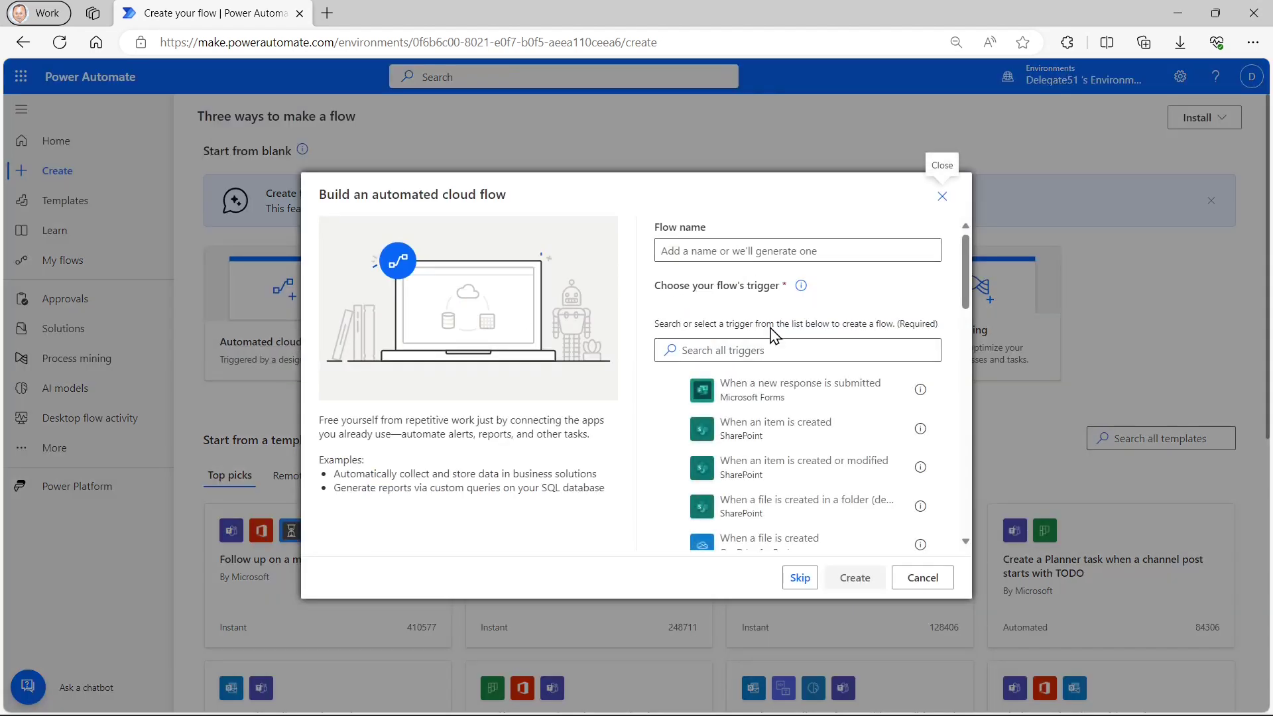
{"action": "left_click", "coordinate": [800, 578]}
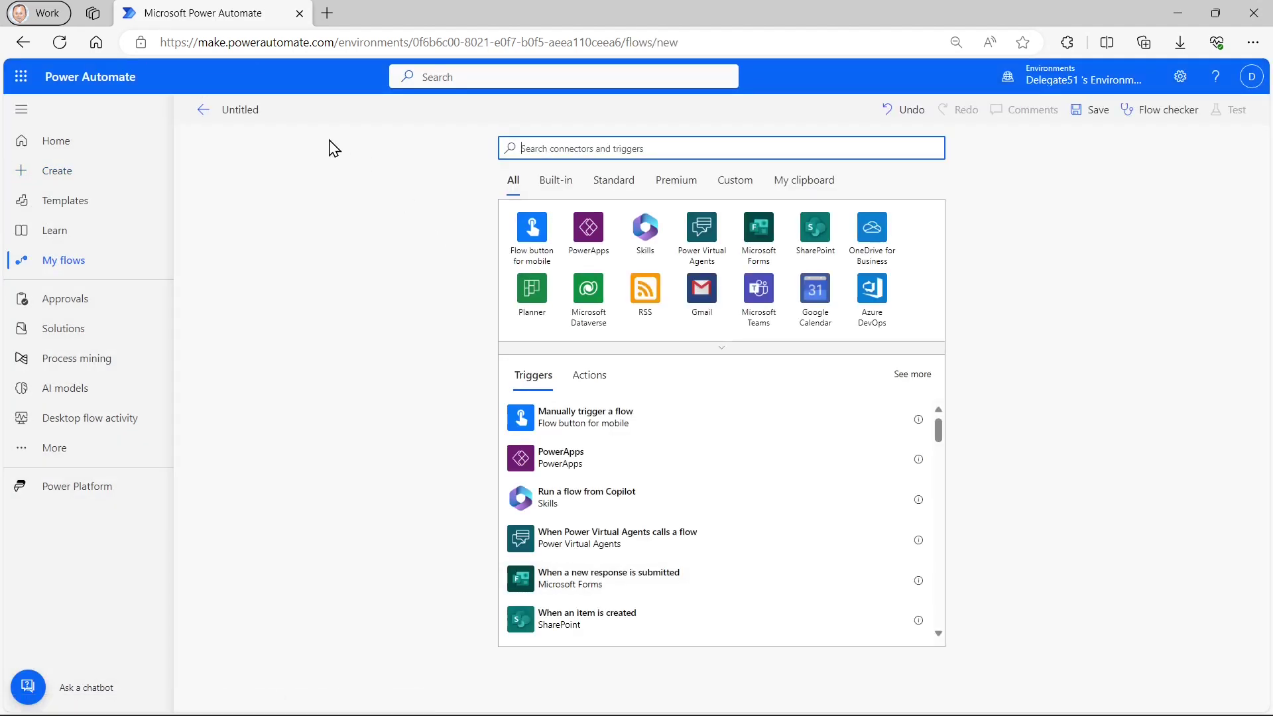
Name the flow 'Track responses to Beatles survey' and trigger it on new Beatles survey for tutorial responses.
{"action": "left_click", "coordinate": [267, 114]}
{"action": "type", "text": "Track responses to Beatles survey"}
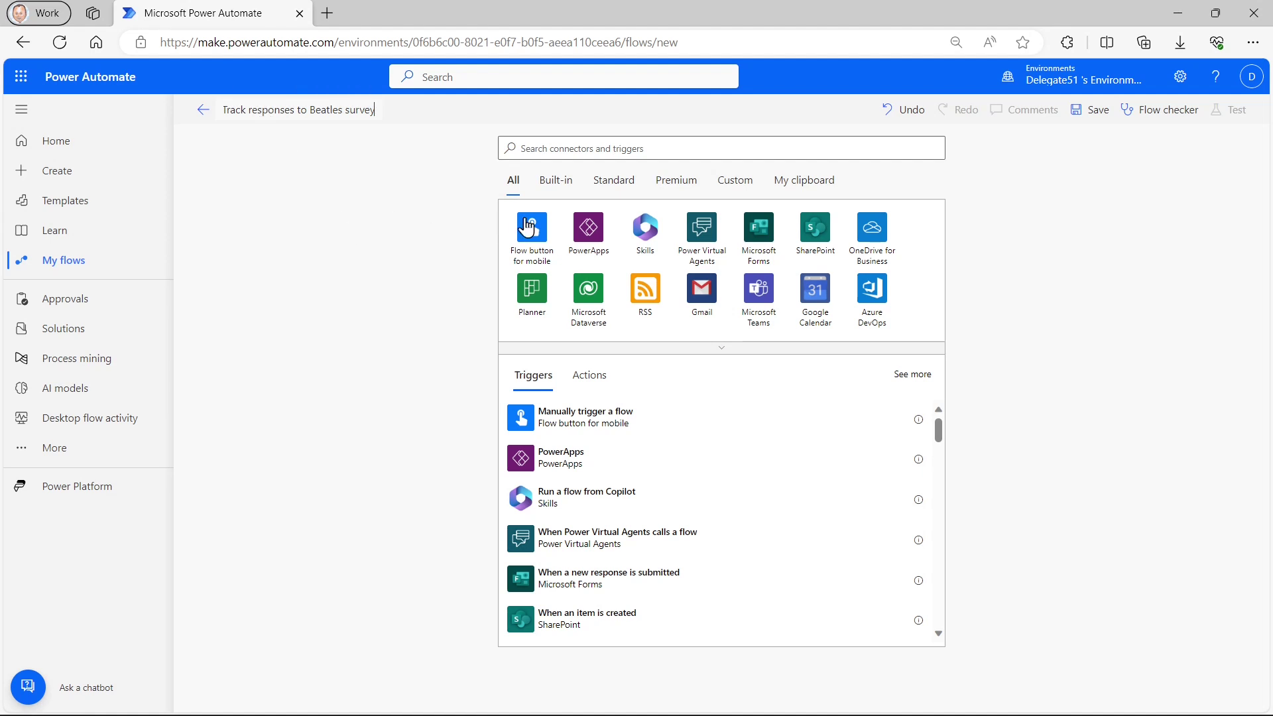
{"action": "left_click", "coordinate": [600, 150]}
{"action": "type", "text": "fo"}
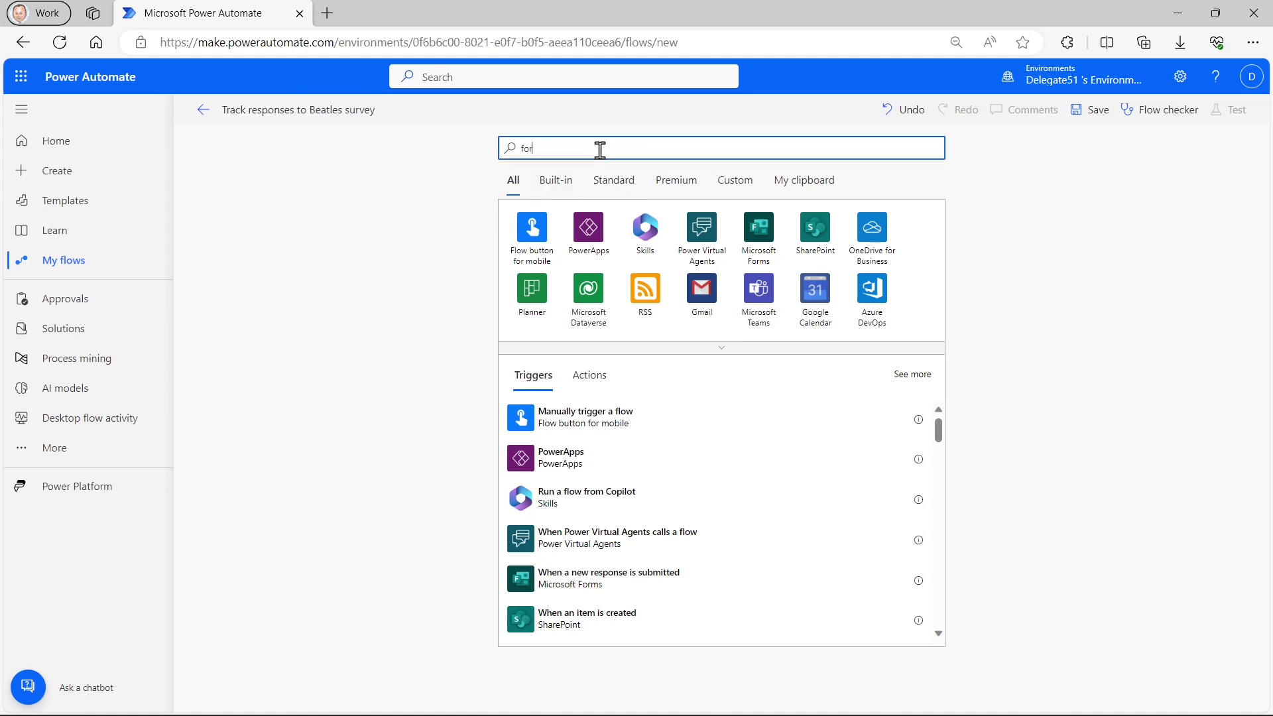
{"action": "type", "text": "rms"}
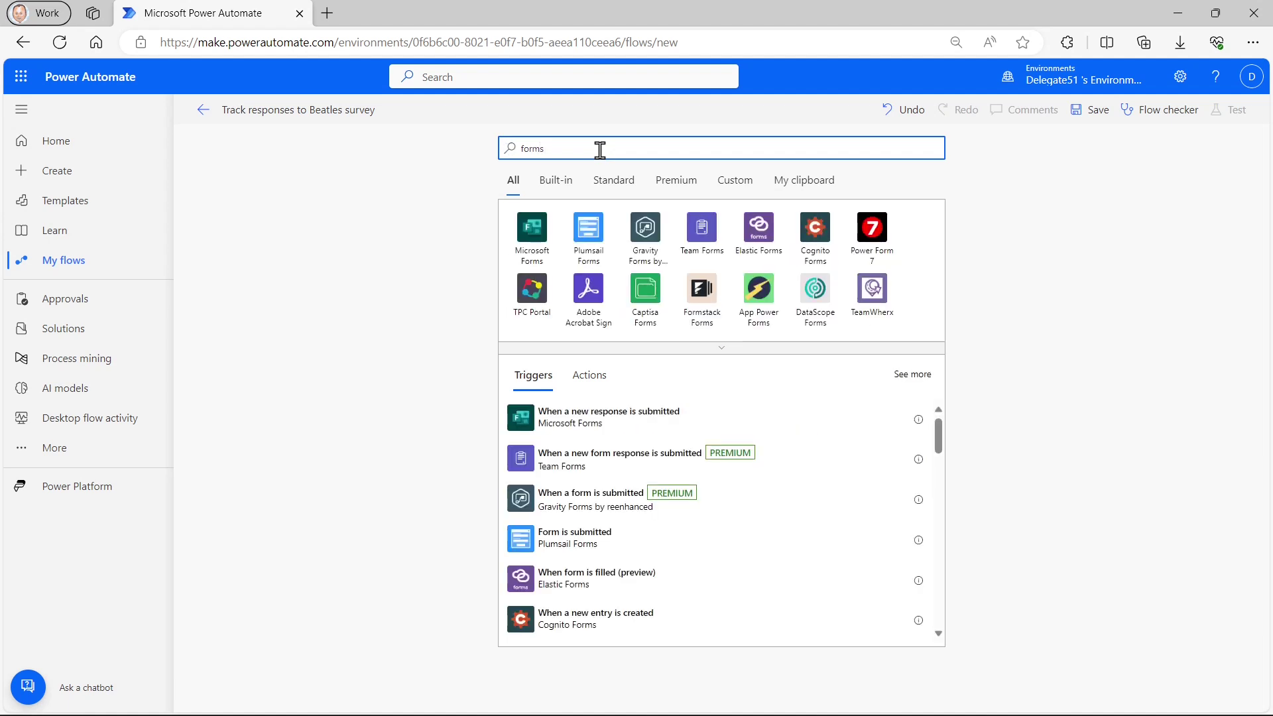
{"action": "left_click", "coordinate": [539, 233]}
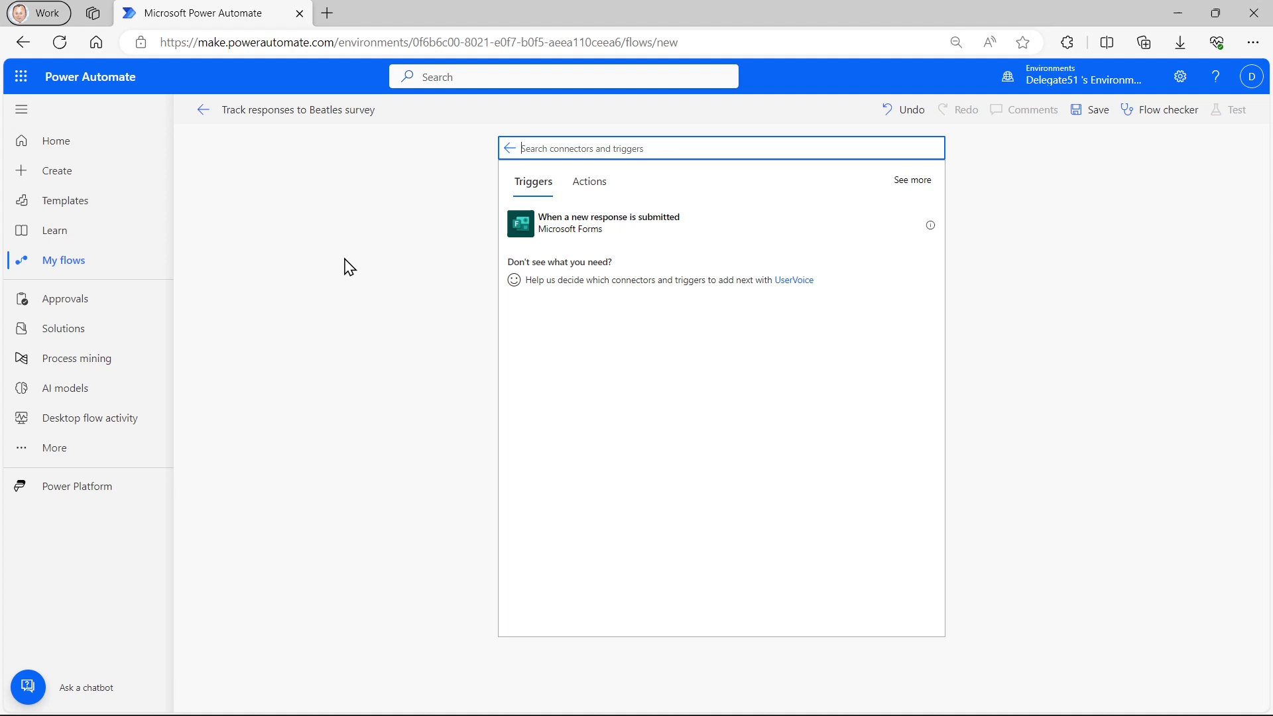
{"action": "left_click", "coordinate": [657, 228]}
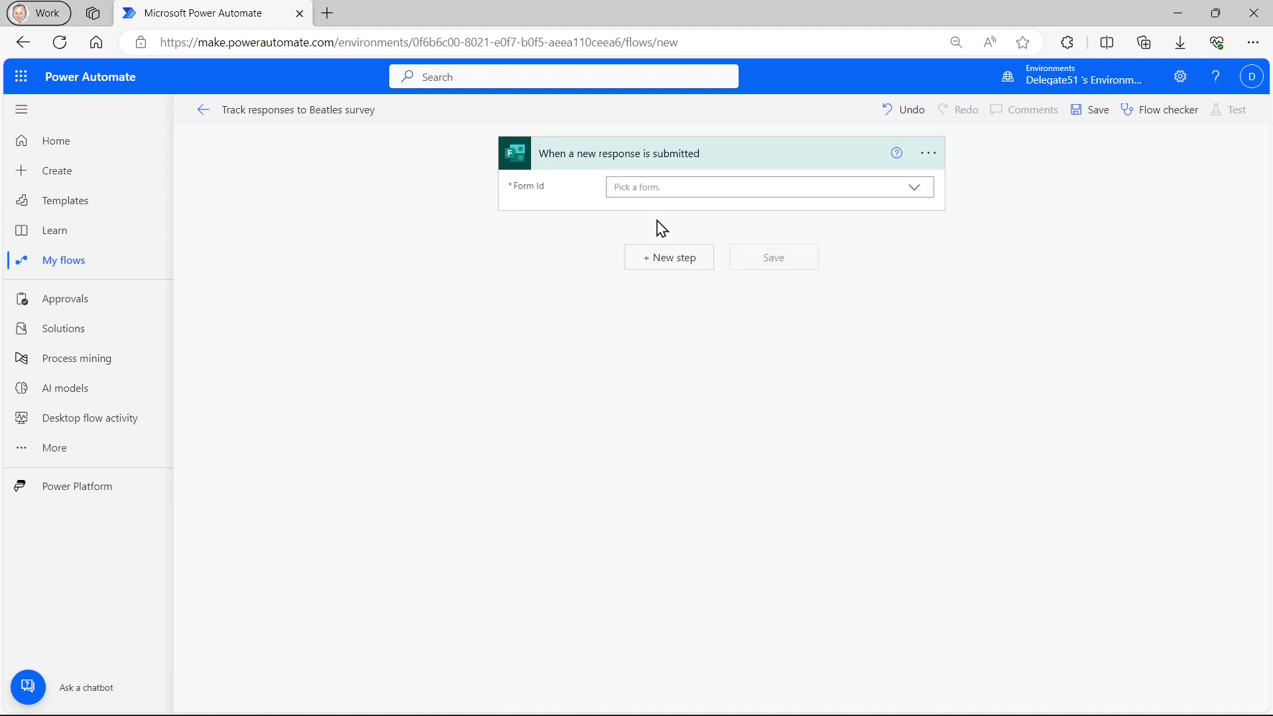
{"action": "left_click", "coordinate": [915, 191]}
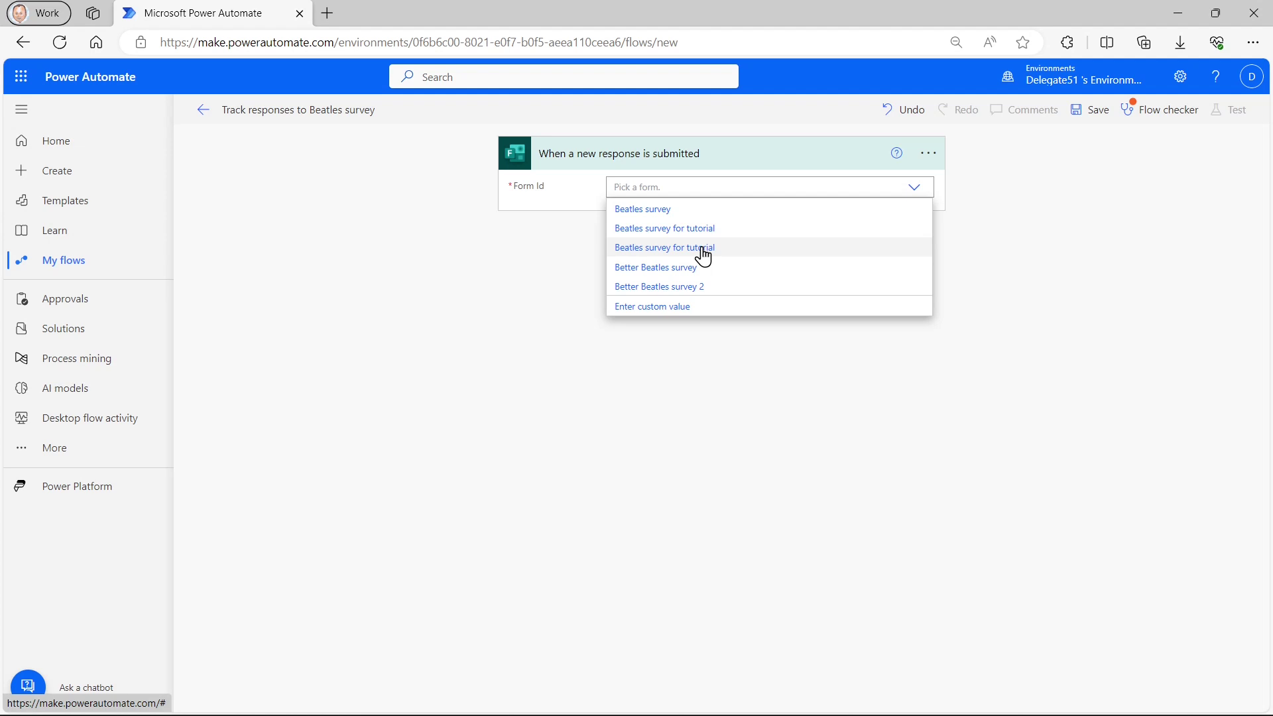
{"action": "left_click", "coordinate": [702, 250]}
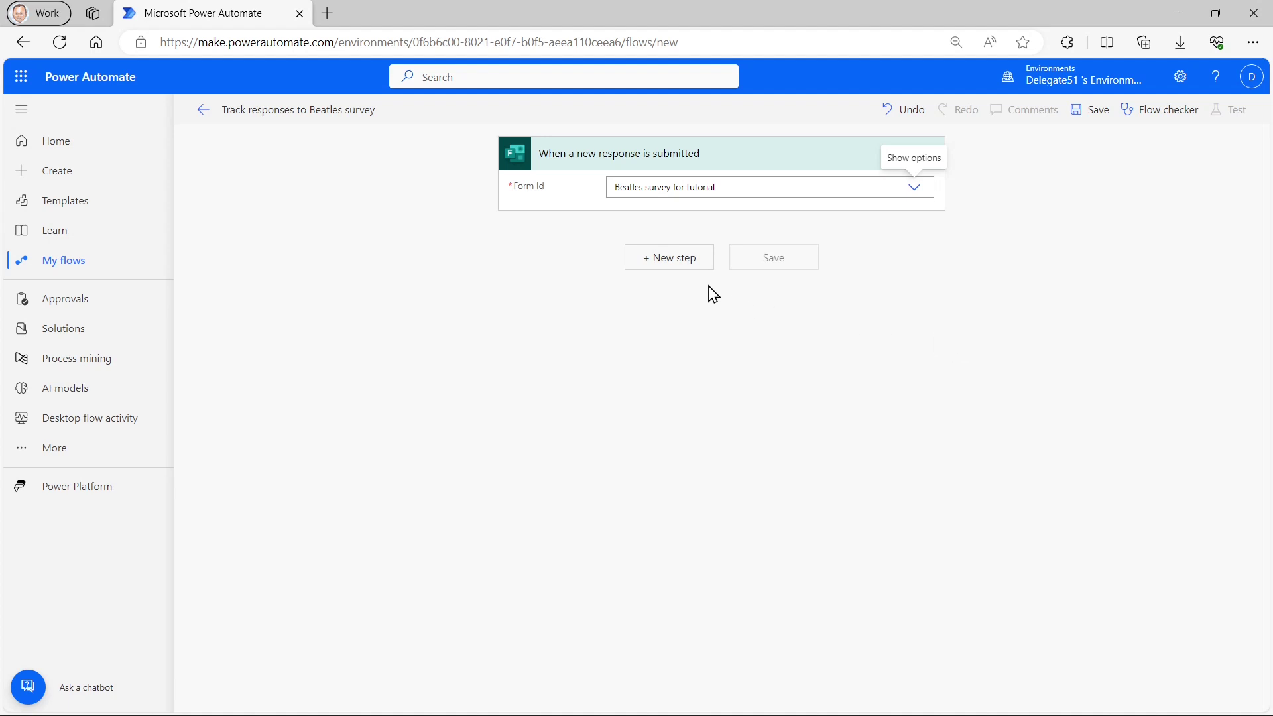
Add a Get response details action for Beatles survey for tutorial using the trigger's Response Id.
{"action": "left_click", "coordinate": [682, 262]}
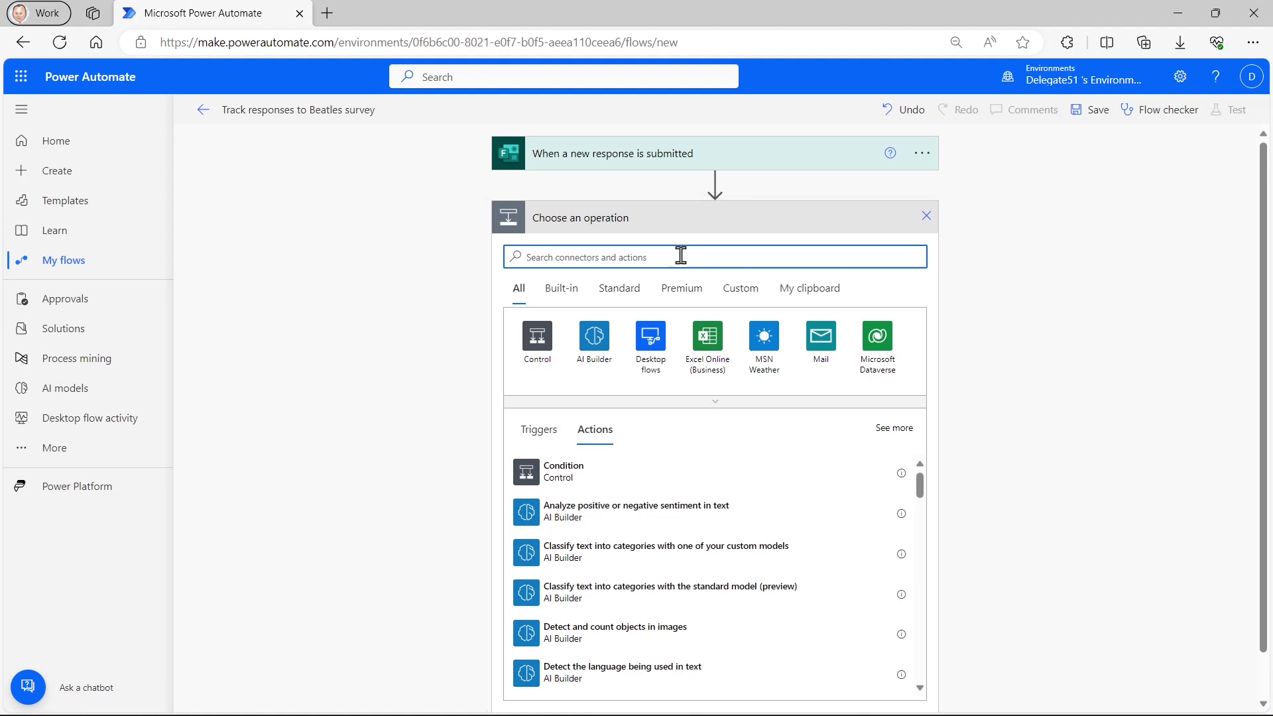
{"action": "type", "text": "forms"}
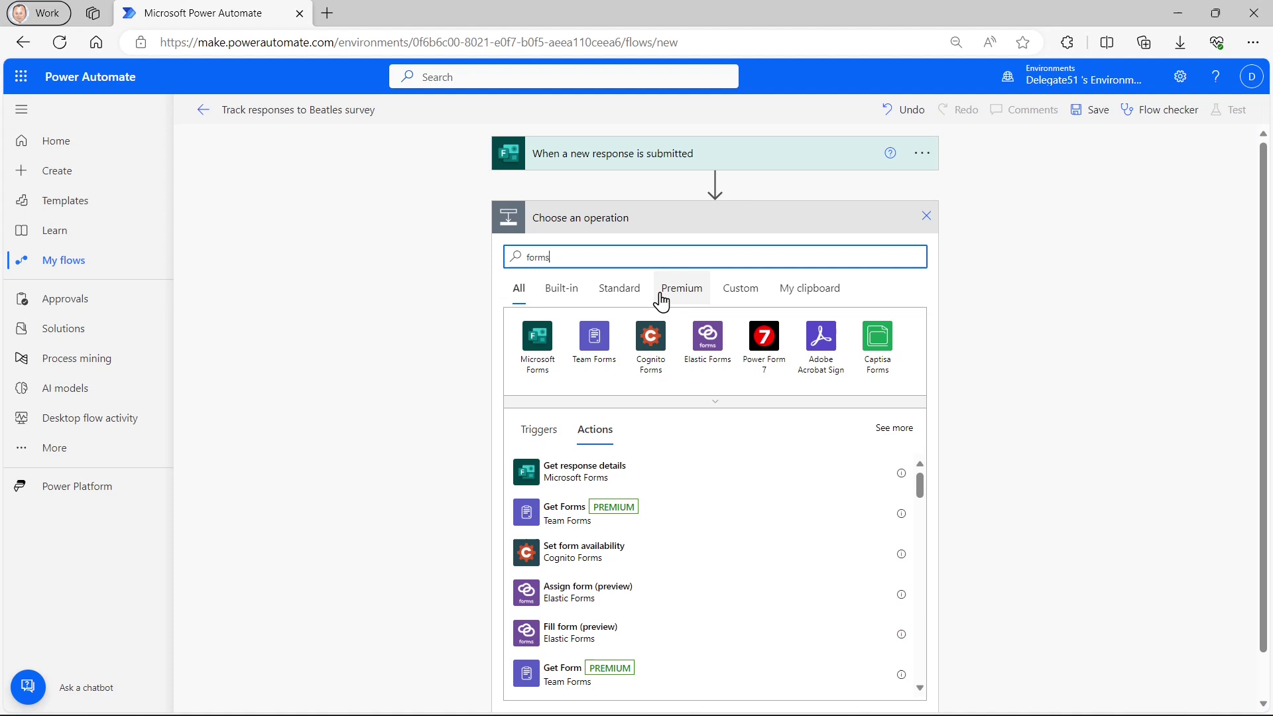
{"action": "left_click", "coordinate": [531, 338]}
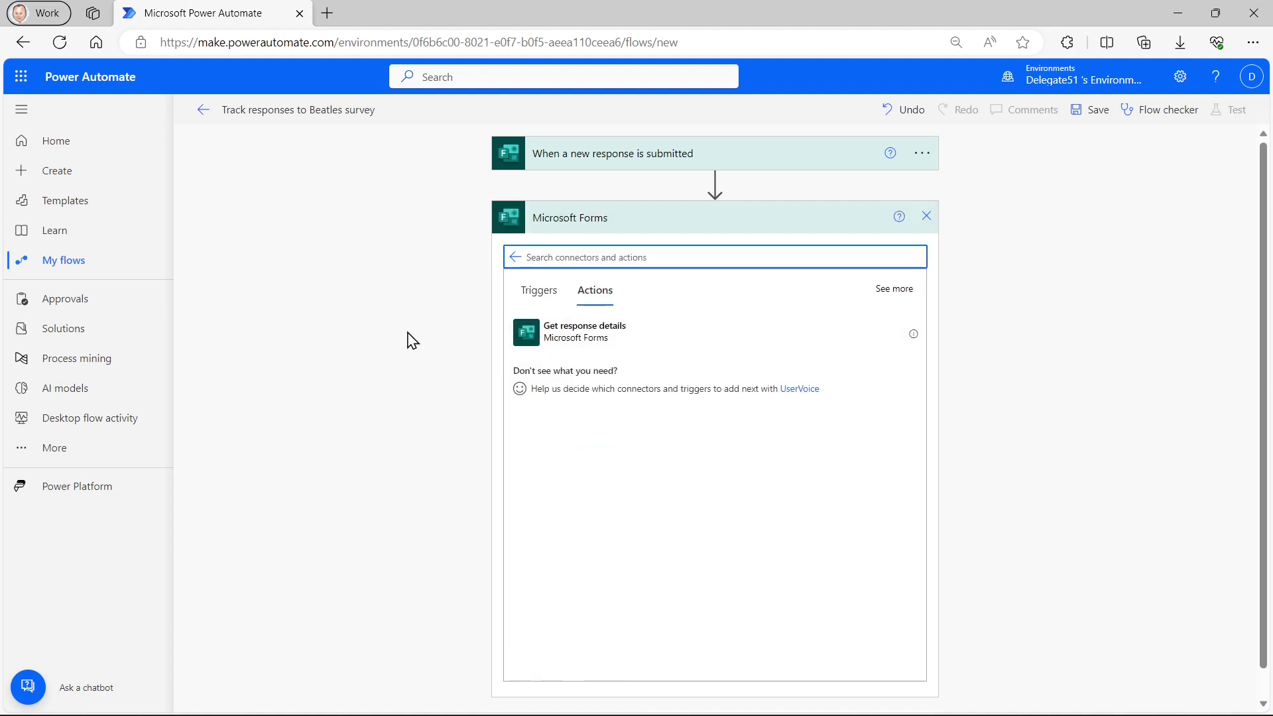
{"action": "left_click", "coordinate": [635, 339]}
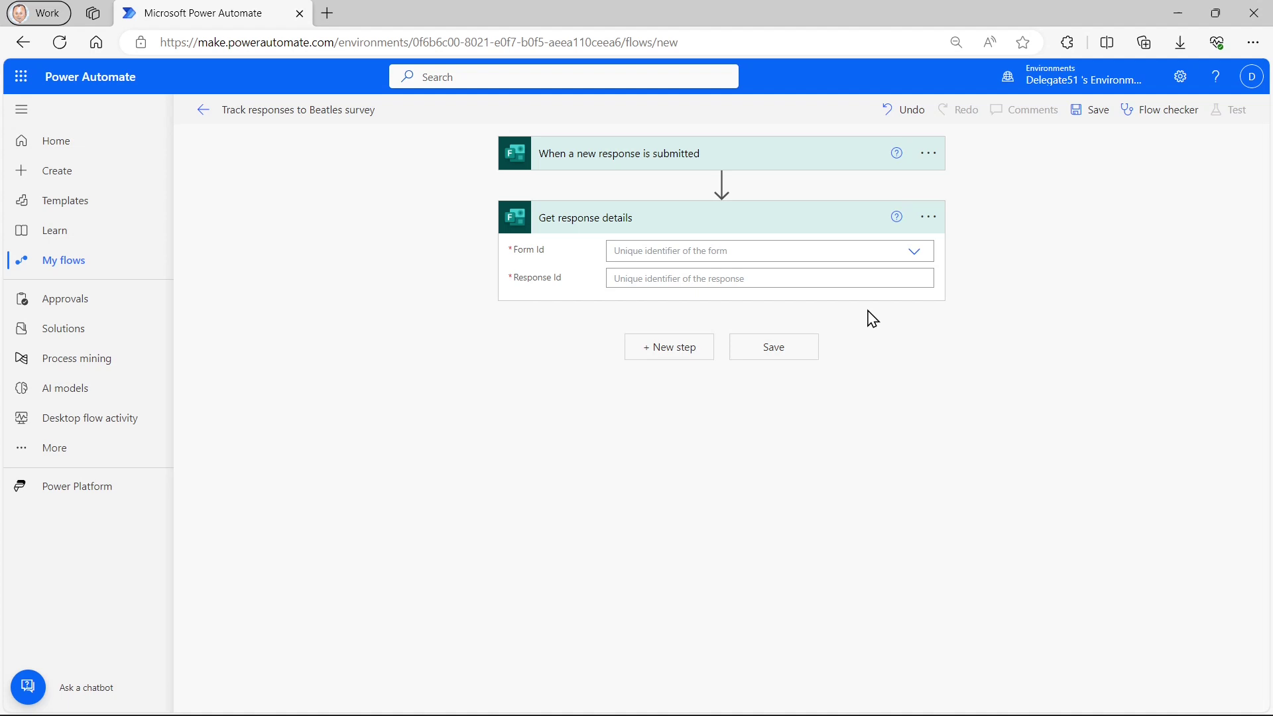
{"action": "left_click", "coordinate": [914, 255]}
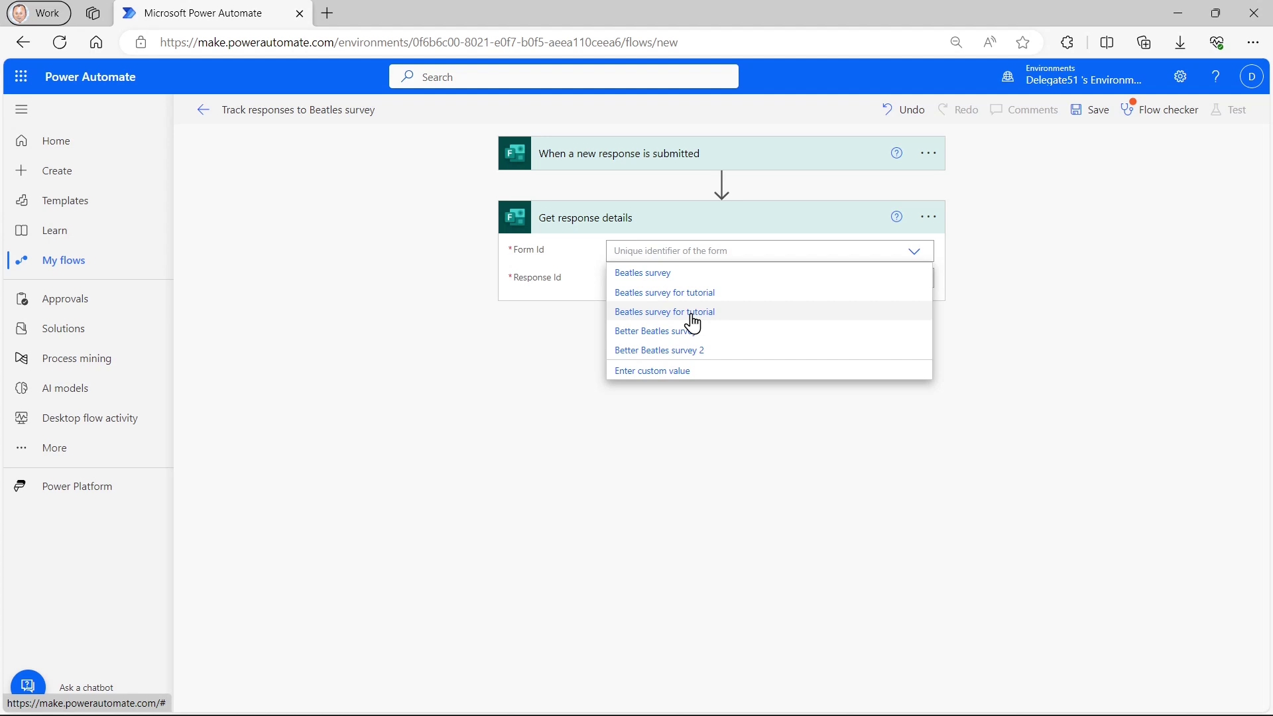
{"action": "left_click", "coordinate": [690, 317]}
{"action": "left_click", "coordinate": [753, 276]}
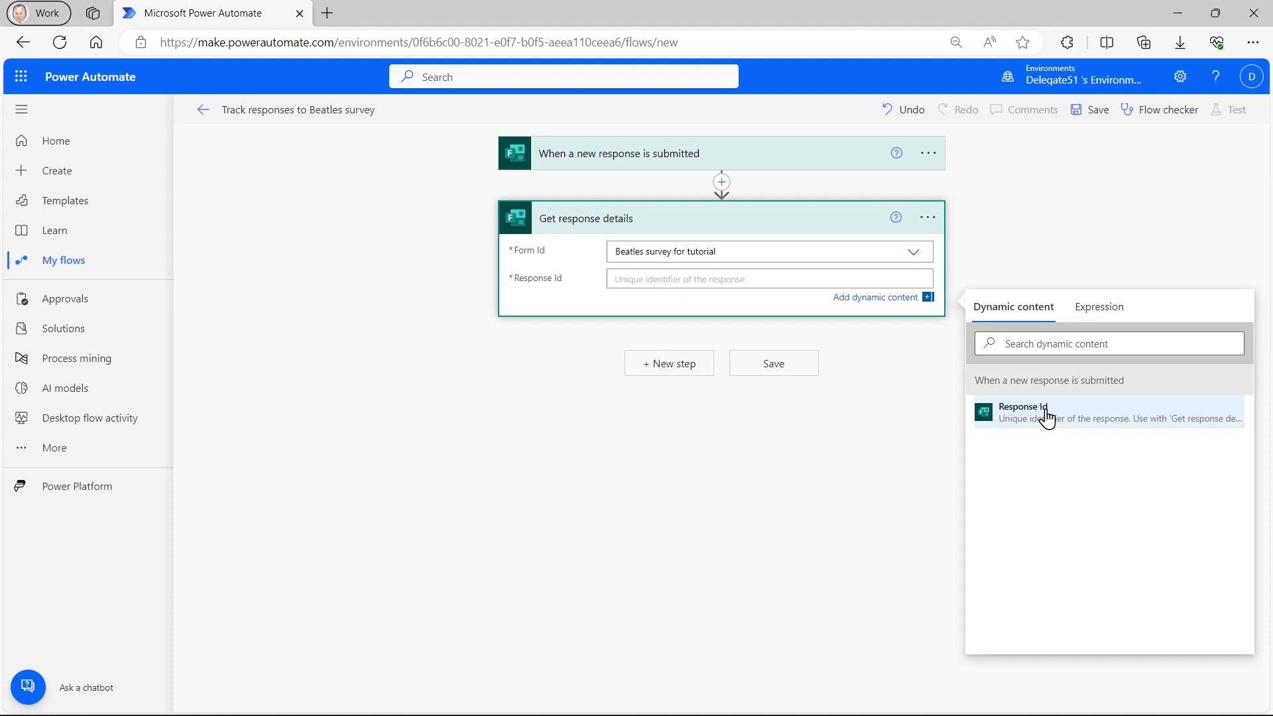
{"action": "left_click", "coordinate": [1047, 418]}
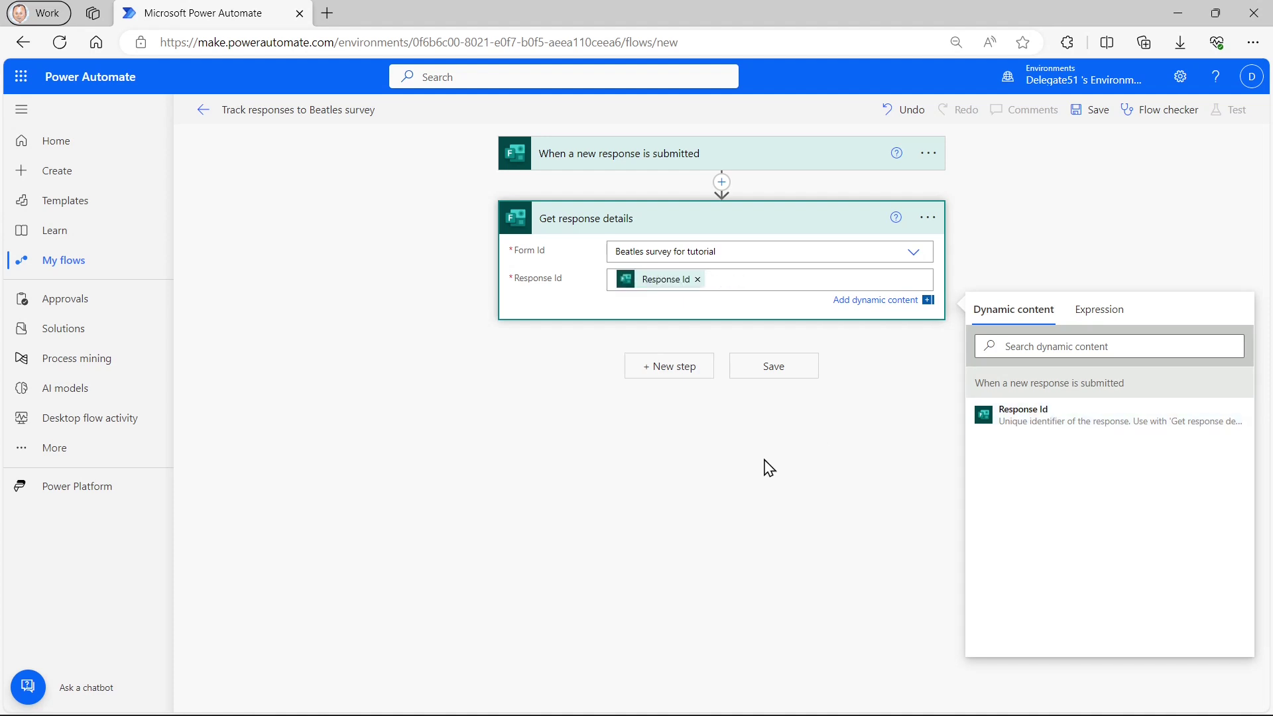
{"action": "left_click", "coordinate": [663, 373]}
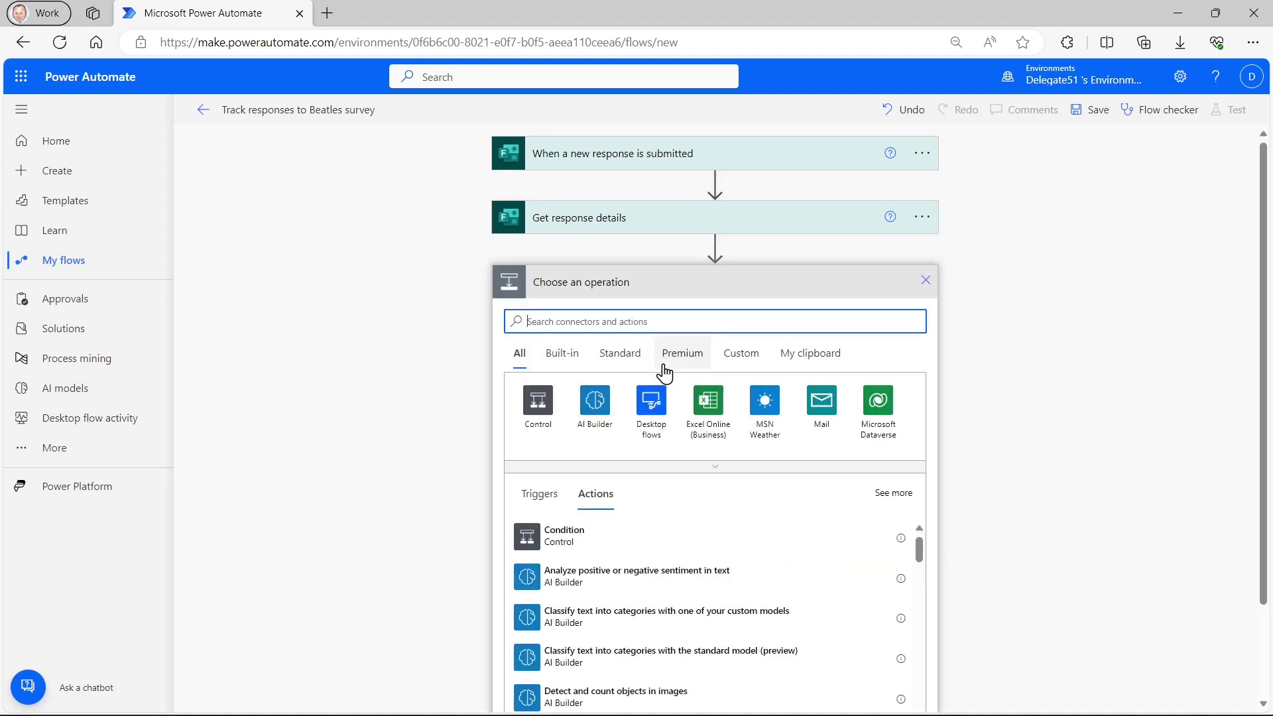
Add an Excel Online 'Add a row into a table' action on OneDrive for Business, library OneDrive.
{"action": "left_click", "coordinate": [708, 405]}
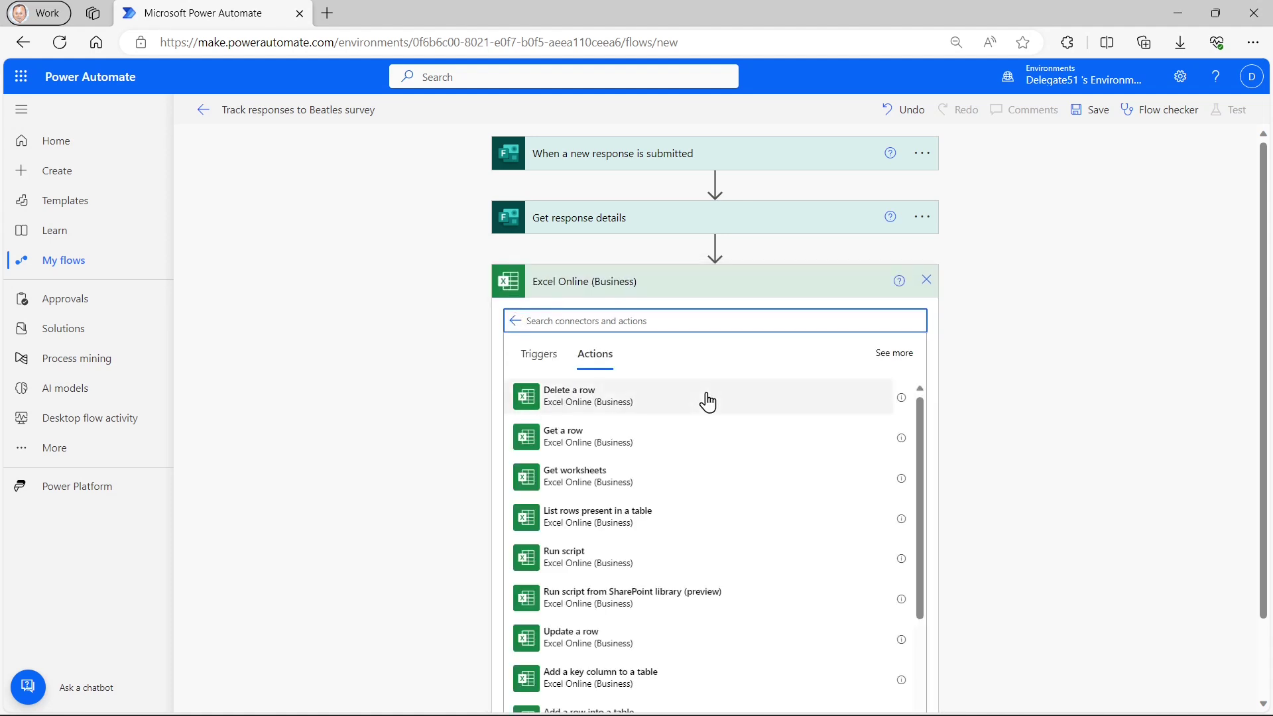
{"action": "scroll", "coordinate": [693, 504], "scroll_direction": "down", "scroll_amount": 2}
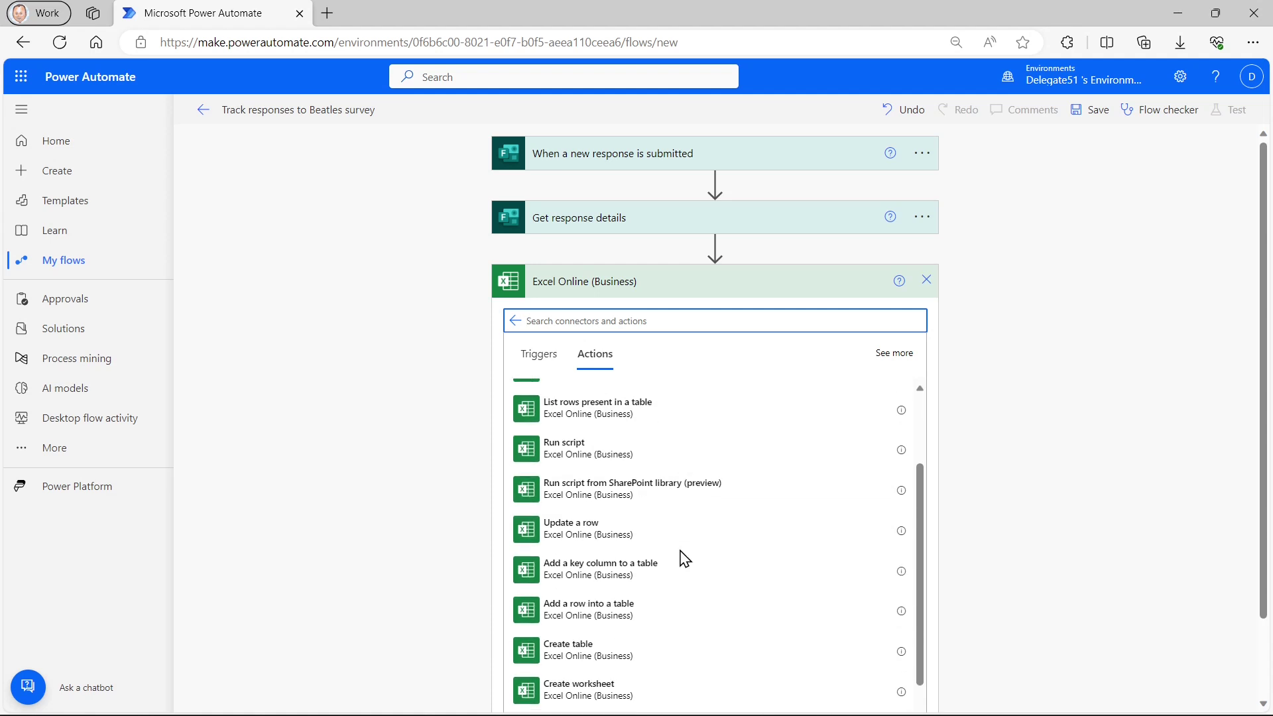
{"action": "left_click", "coordinate": [638, 614]}
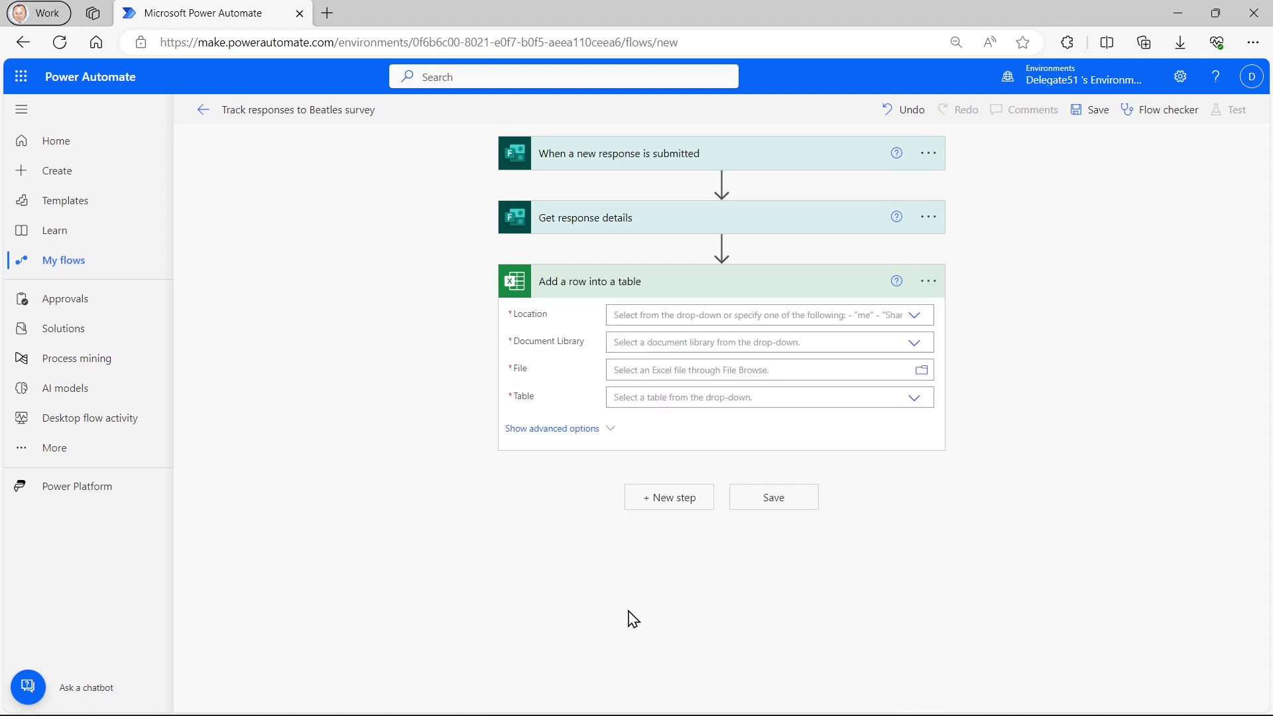
{"action": "left_click", "coordinate": [914, 316]}
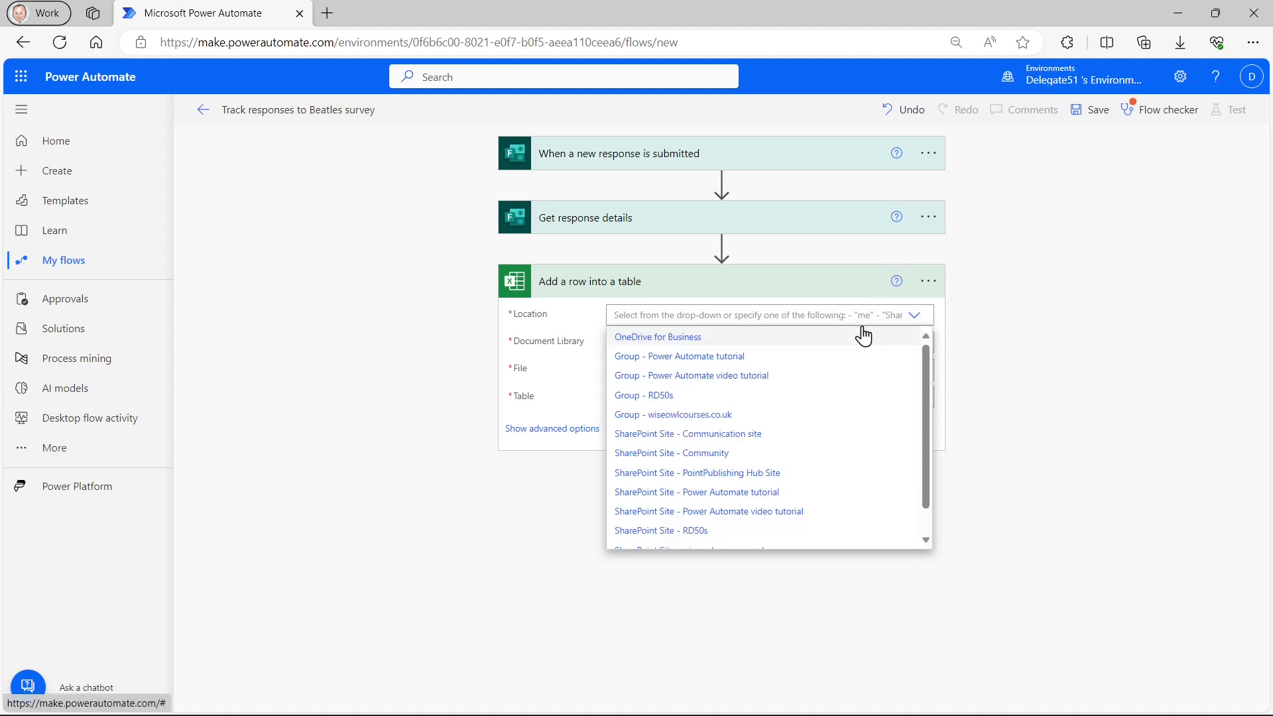
{"action": "left_click", "coordinate": [686, 336]}
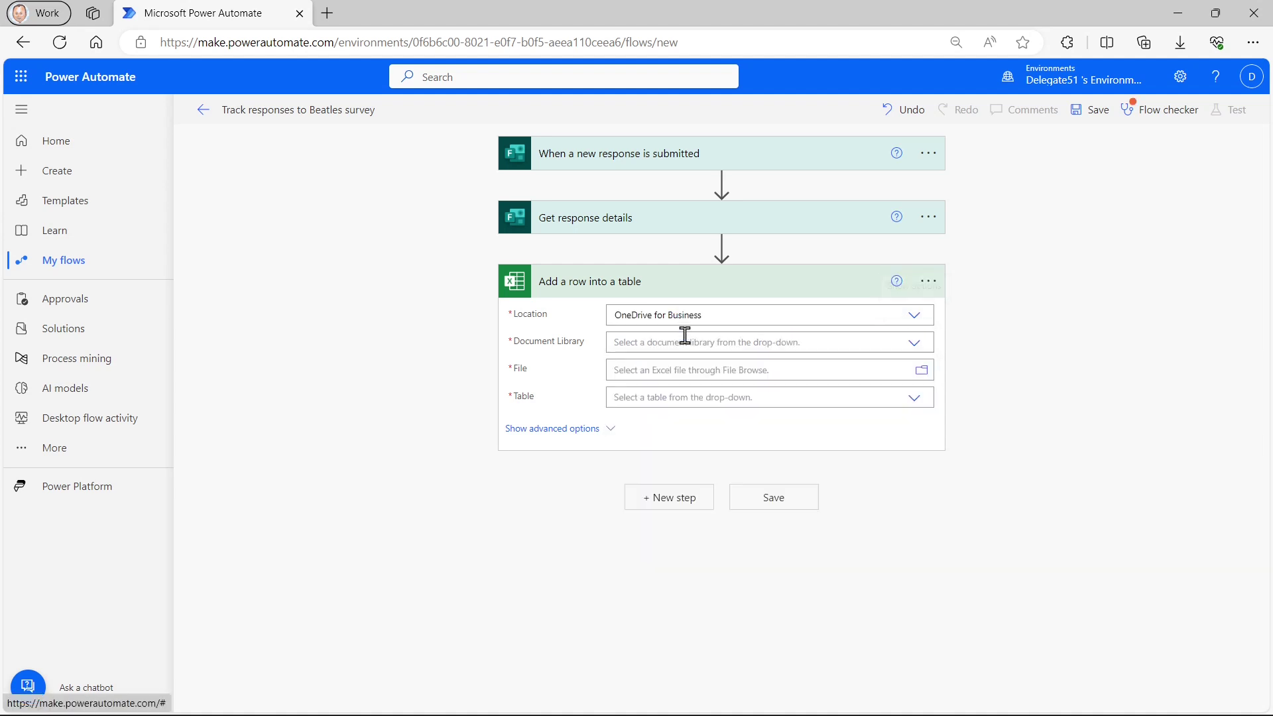
{"action": "left_click", "coordinate": [915, 343]}
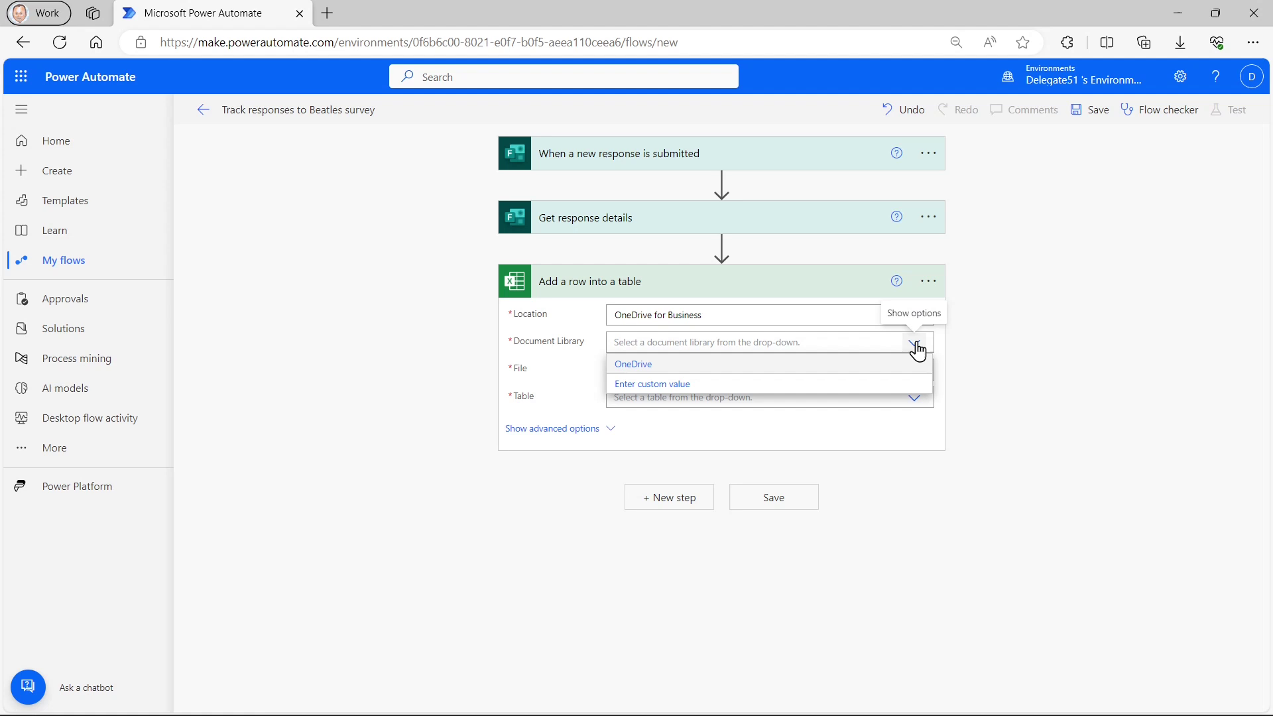
{"action": "left_click", "coordinate": [659, 364]}
Target the Songs table in the Beatly results.xlsx workbook.
{"action": "left_click", "coordinate": [754, 371]}
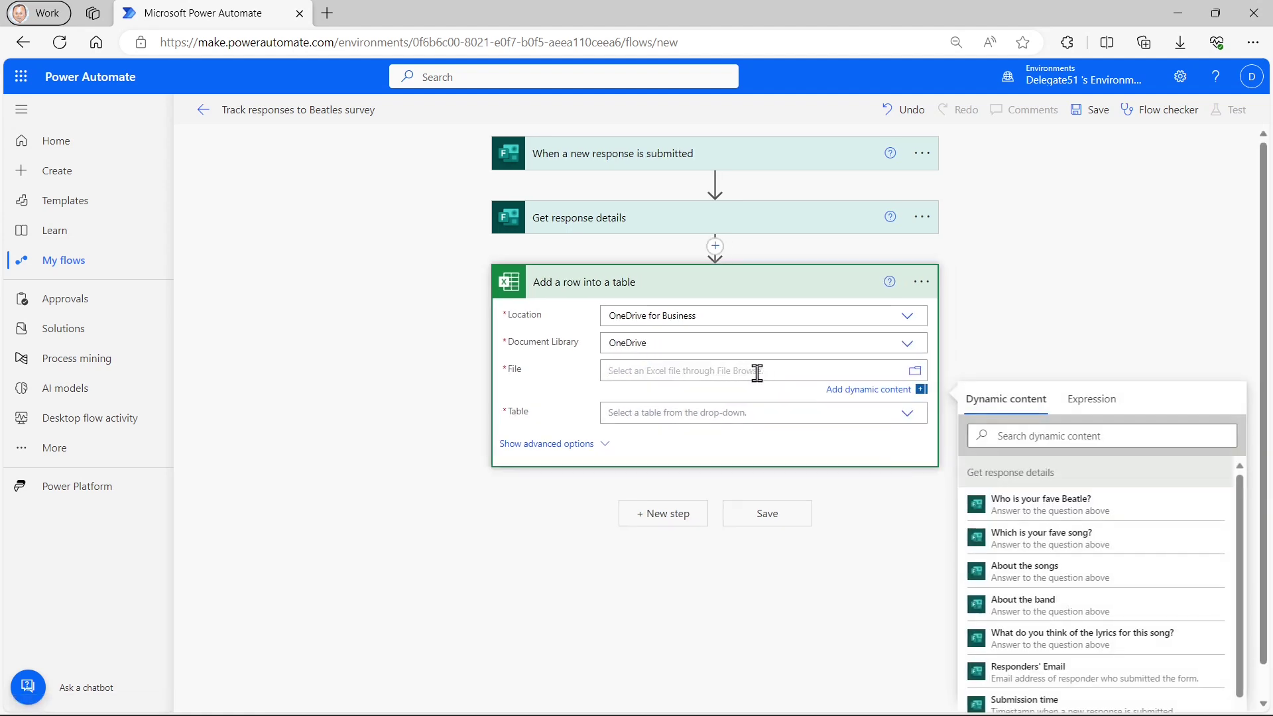
{"action": "left_click", "coordinate": [914, 372]}
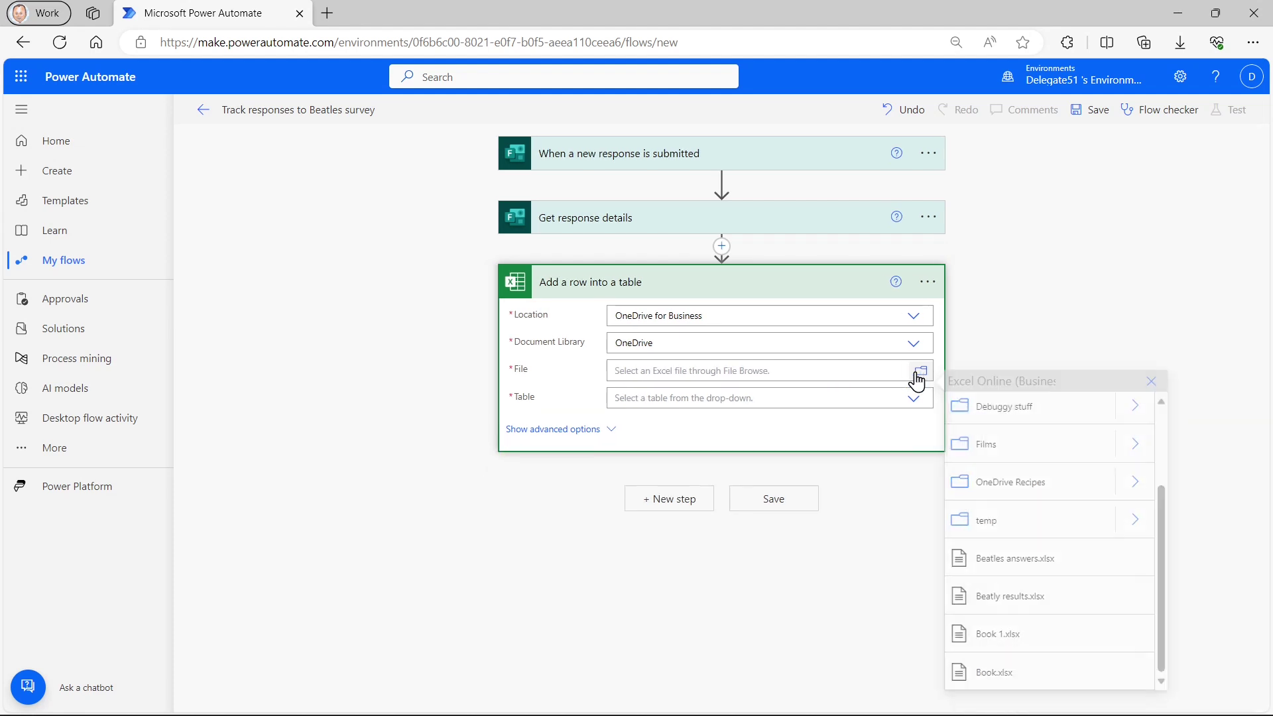
{"action": "left_click", "coordinate": [1010, 607]}
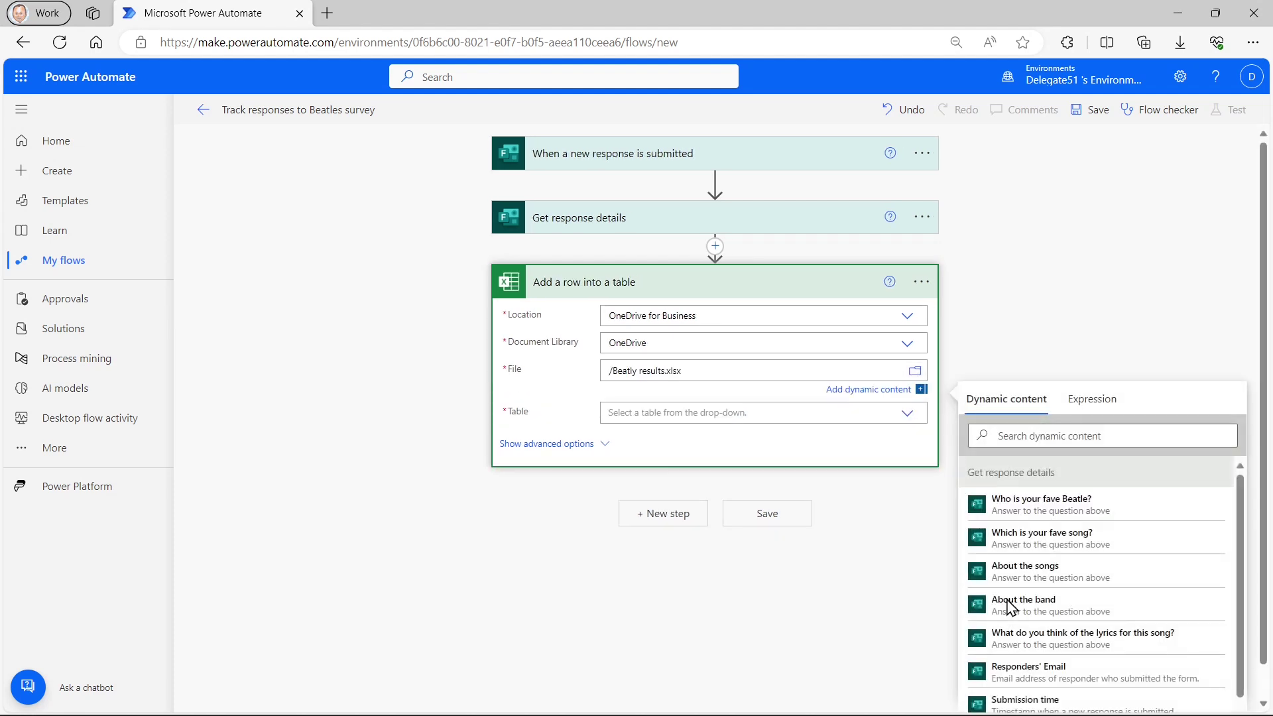
{"action": "left_click", "coordinate": [773, 410]}
{"action": "left_click", "coordinate": [905, 413]}
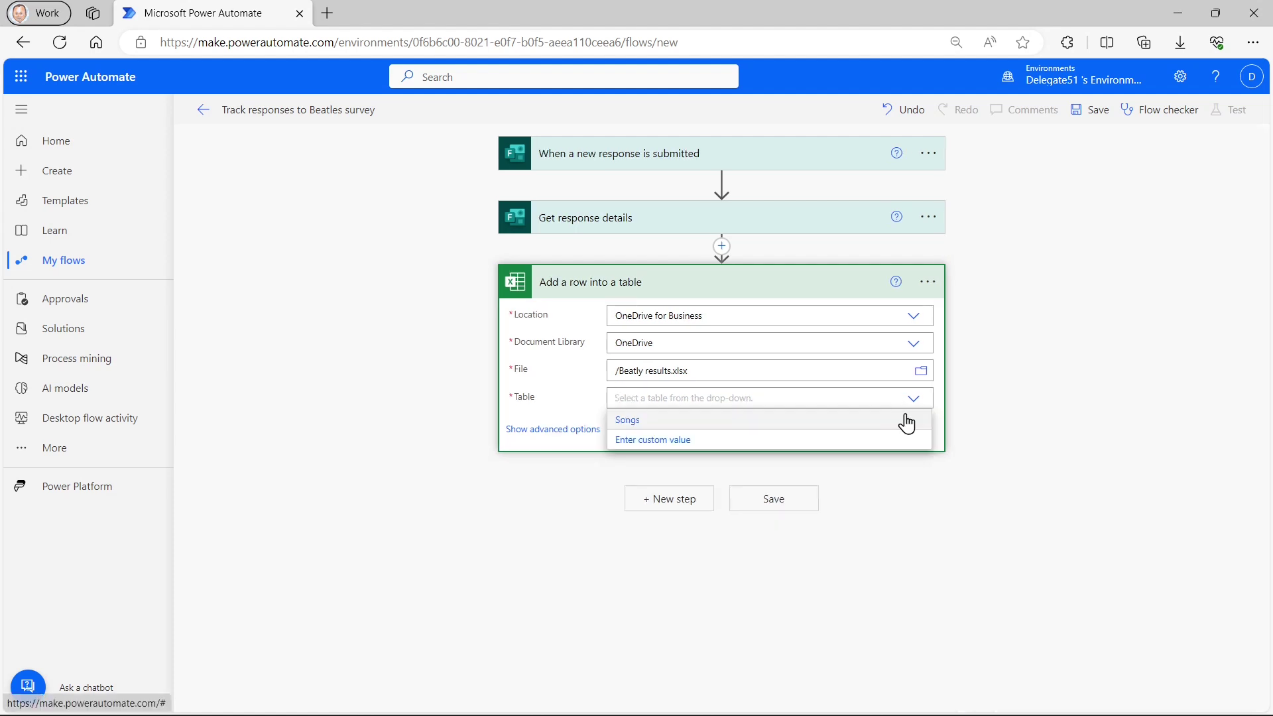
{"action": "left_click", "coordinate": [643, 425]}
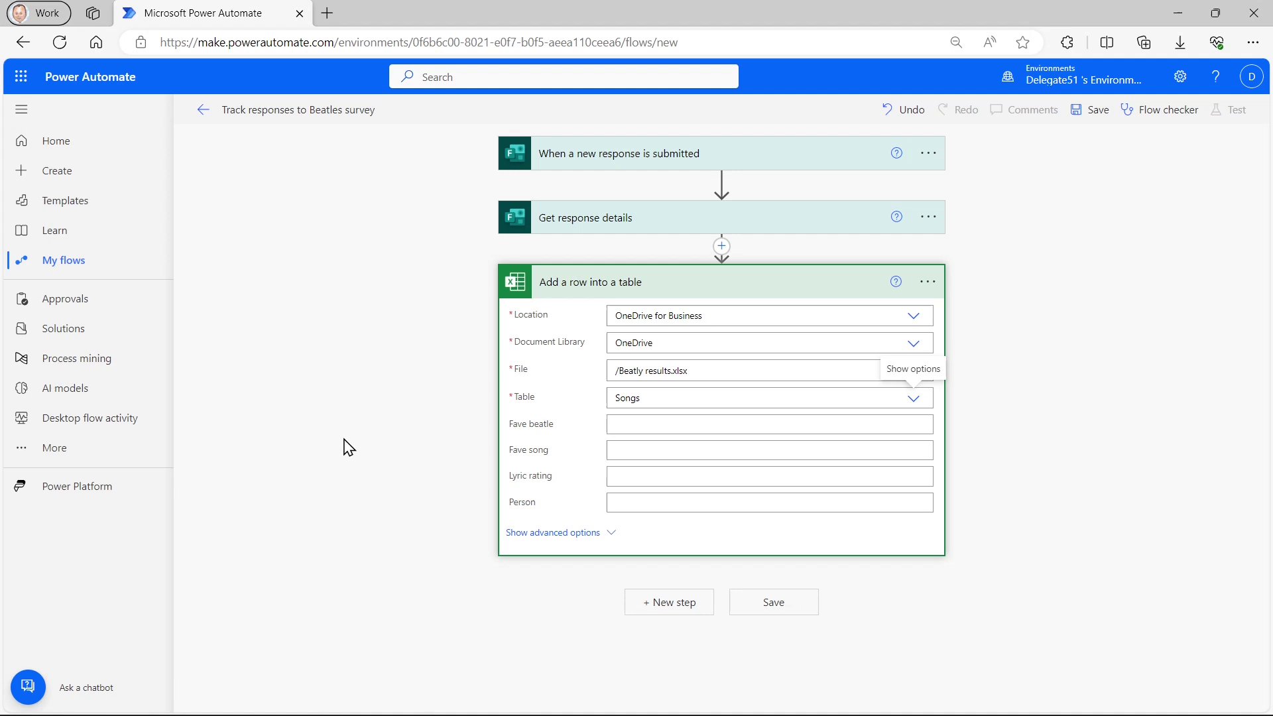
Map the fave Beatle, fave song and lyrics opinion answers into Fave beatle, Fave song and Lyric rating.
{"action": "left_click", "coordinate": [666, 423]}
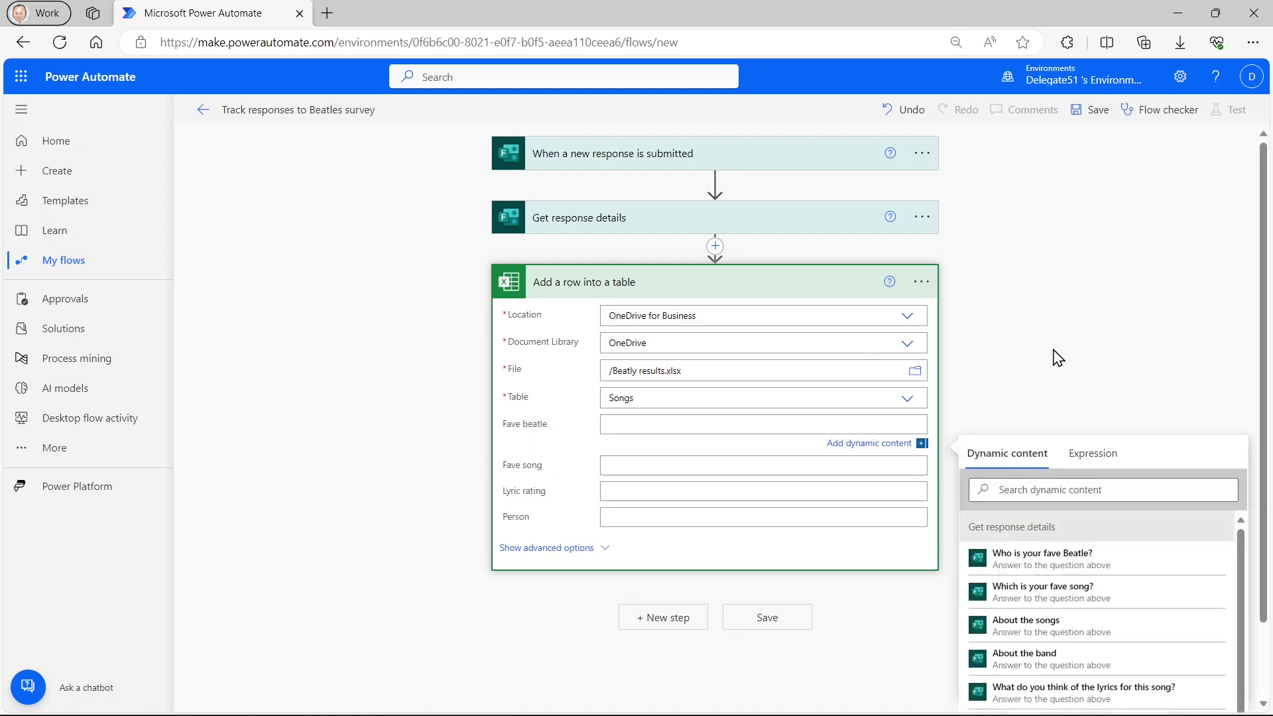
{"action": "scroll", "coordinate": [1053, 355], "scroll_direction": "down", "scroll_amount": 1}
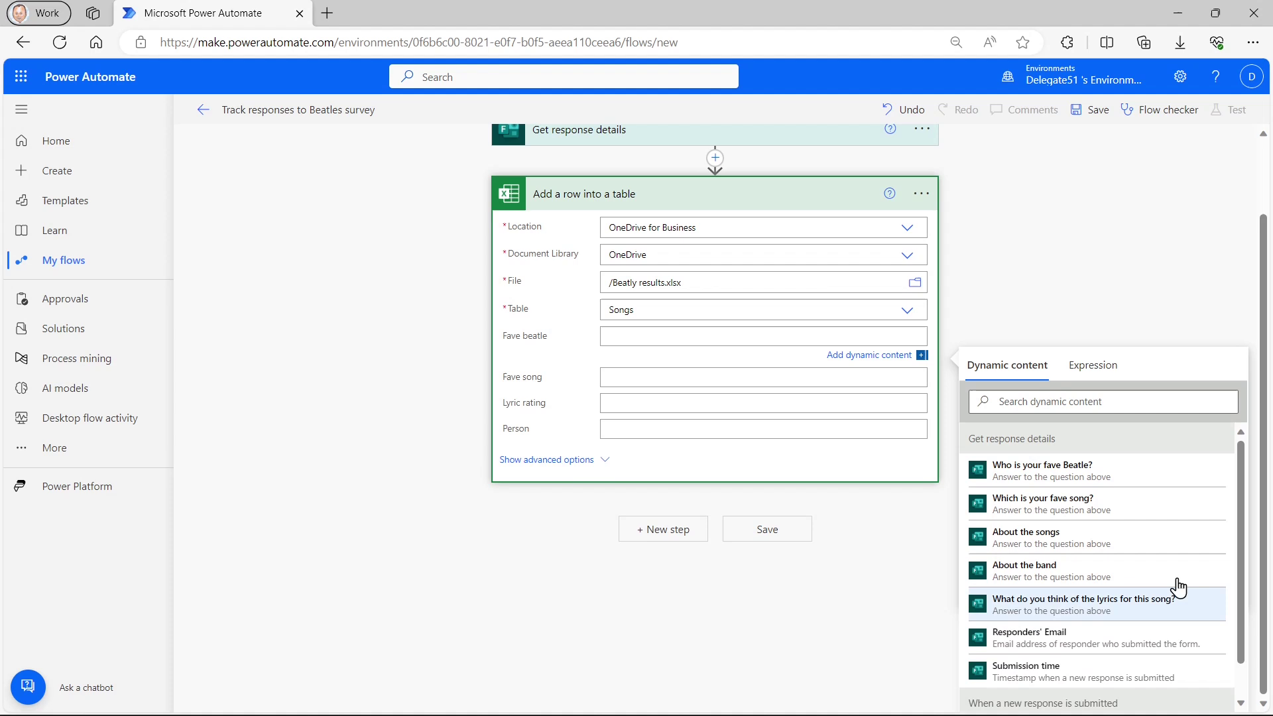
{"action": "left_click", "coordinate": [1091, 478]}
{"action": "left_click", "coordinate": [686, 379]}
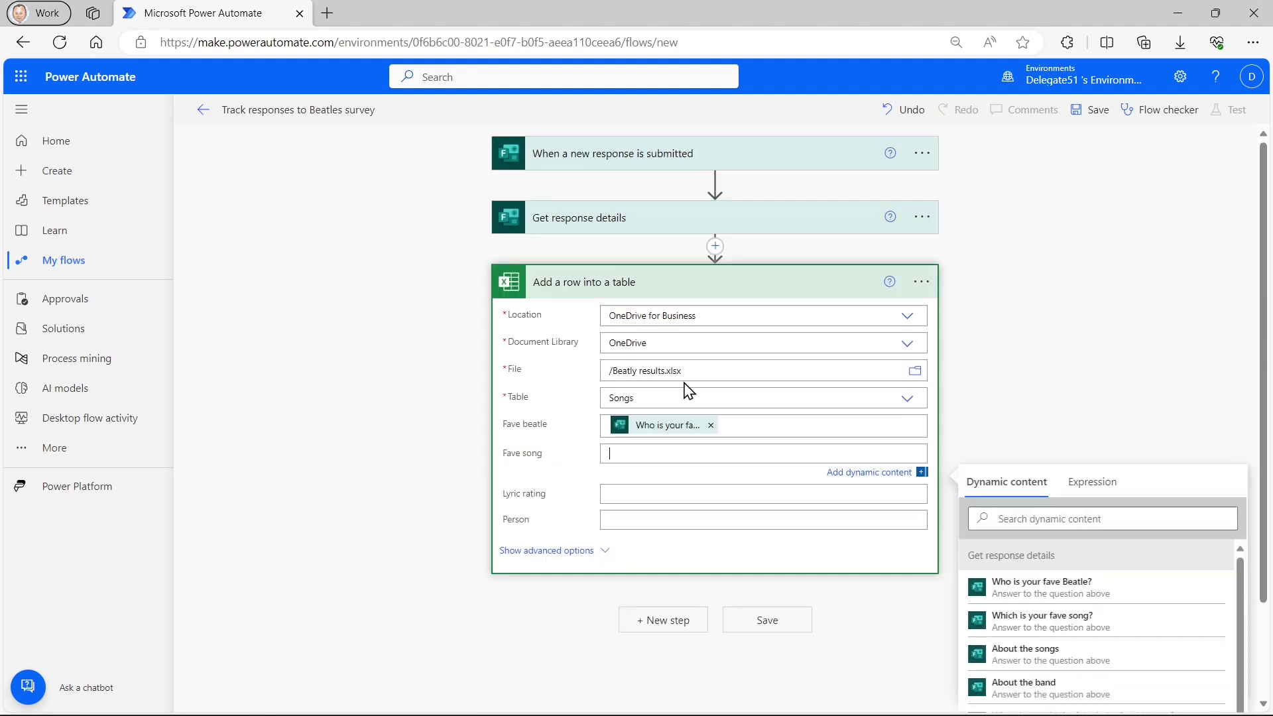
{"action": "left_click", "coordinate": [1064, 626]}
{"action": "left_click", "coordinate": [638, 499]}
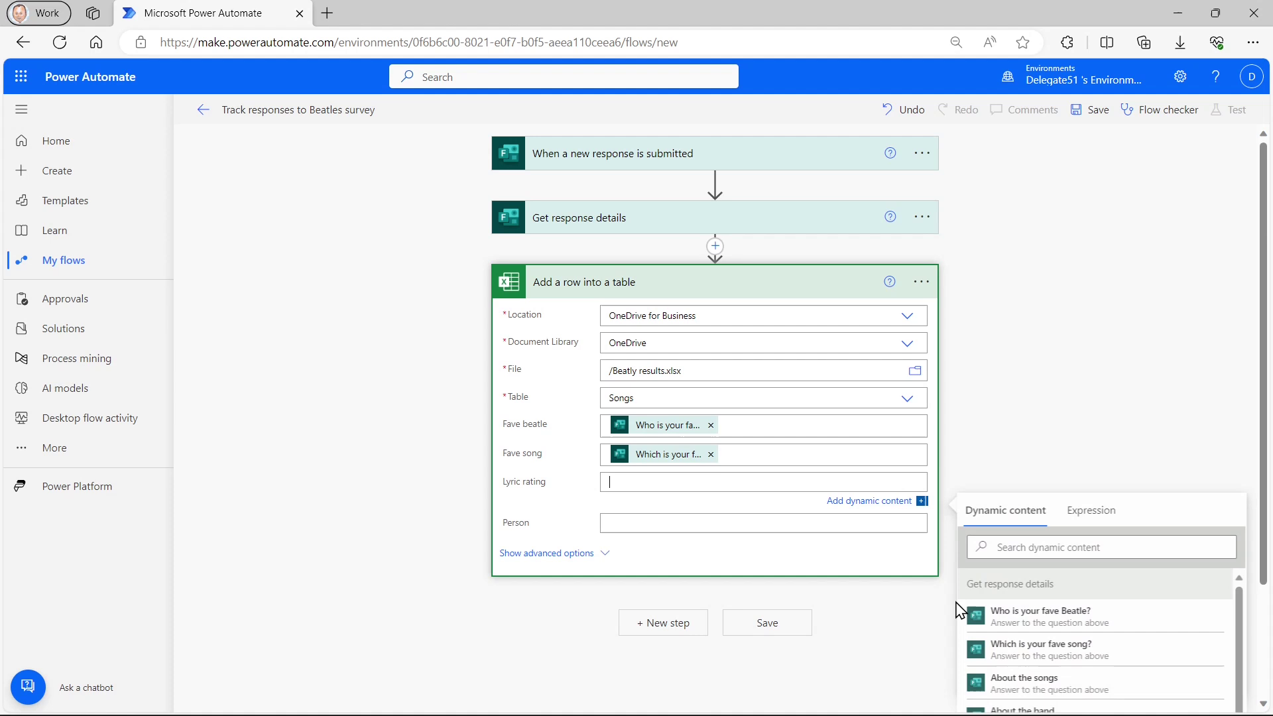
{"action": "scroll", "coordinate": [1070, 630], "scroll_direction": "down", "scroll_amount": 1}
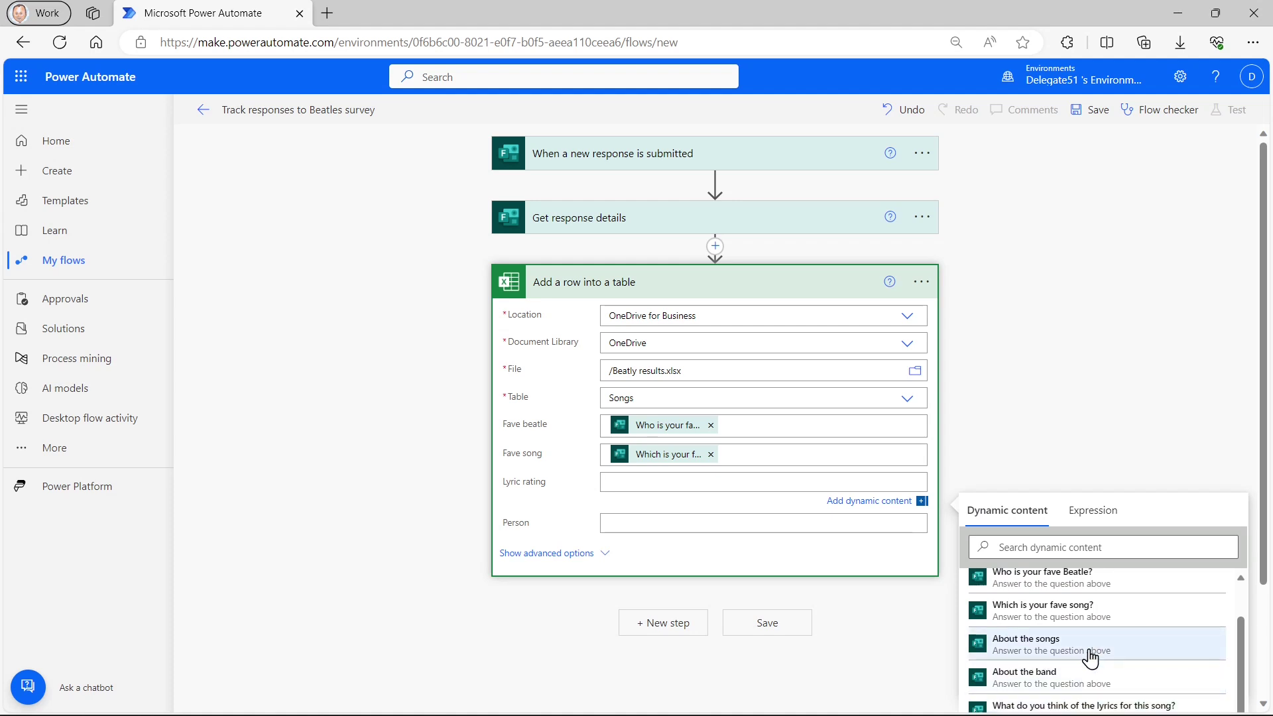
{"action": "left_click", "coordinate": [1097, 706]}
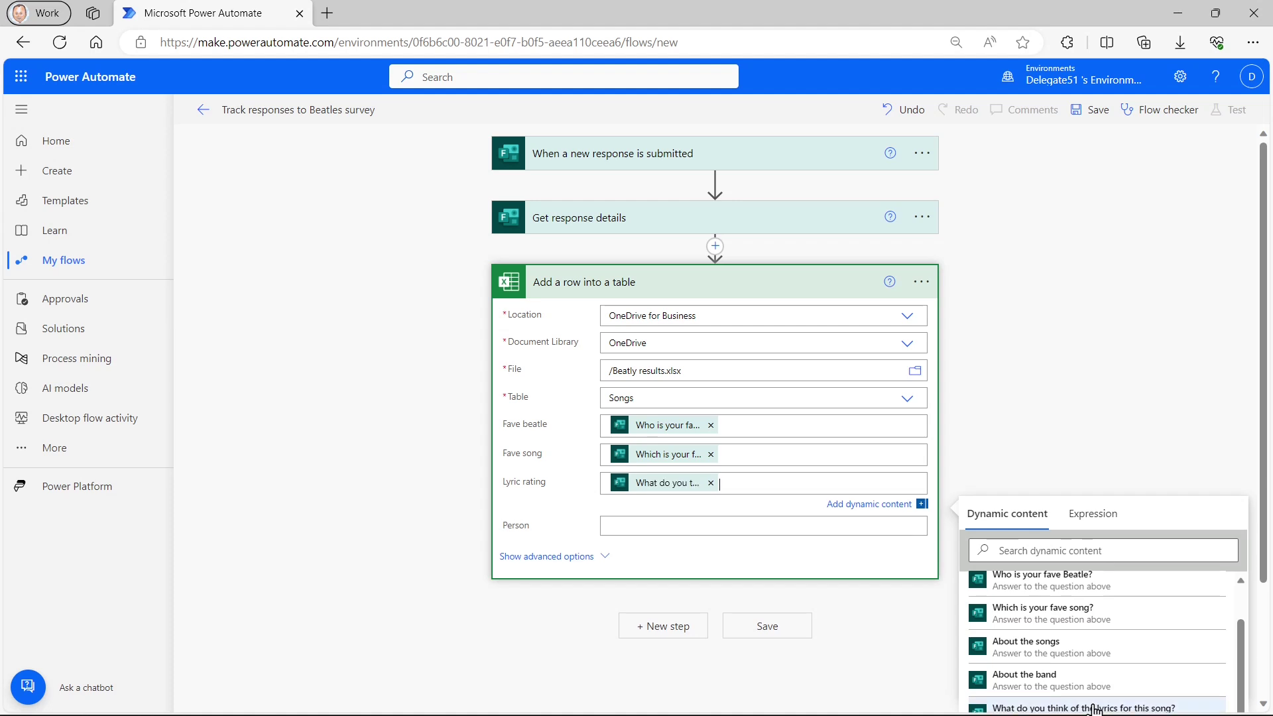
Fill the Person column with the Responders' Email dynamic value.
{"action": "left_click", "coordinate": [728, 523]}
{"action": "scroll", "coordinate": [727, 554], "scroll_direction": "down", "scroll_amount": 3}
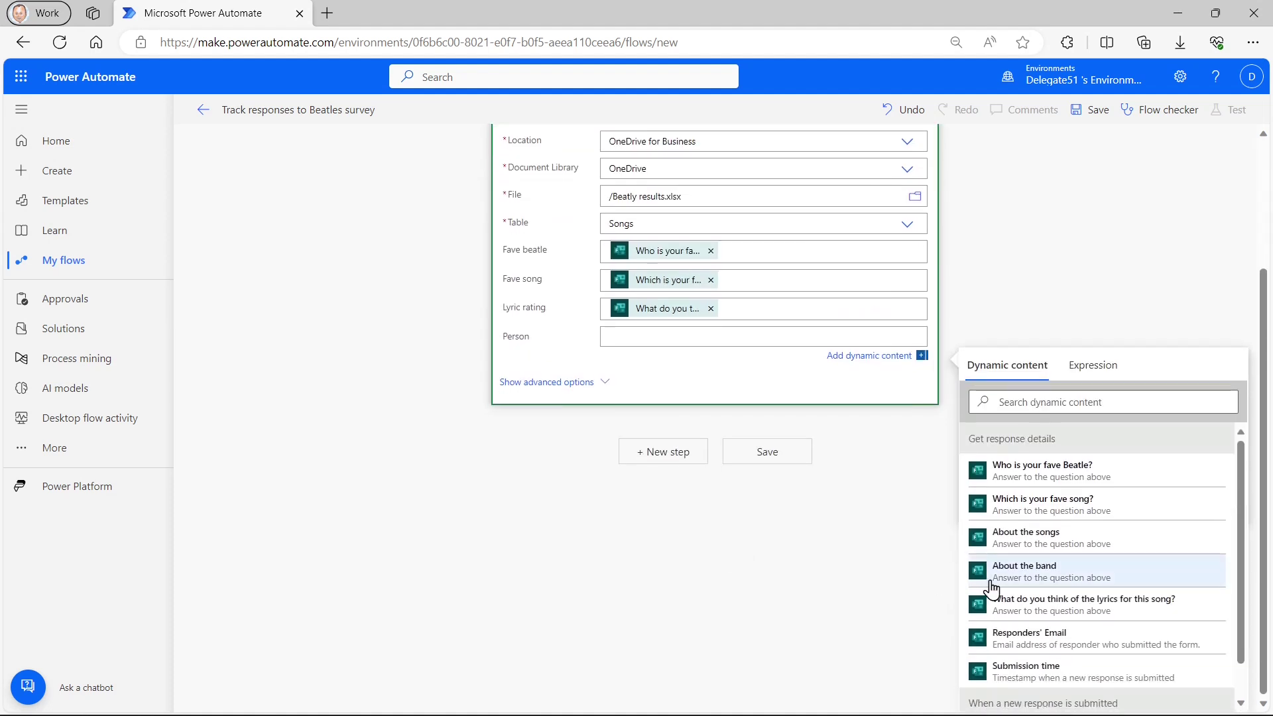
{"action": "scroll", "coordinate": [994, 590], "scroll_direction": "down", "scroll_amount": 1}
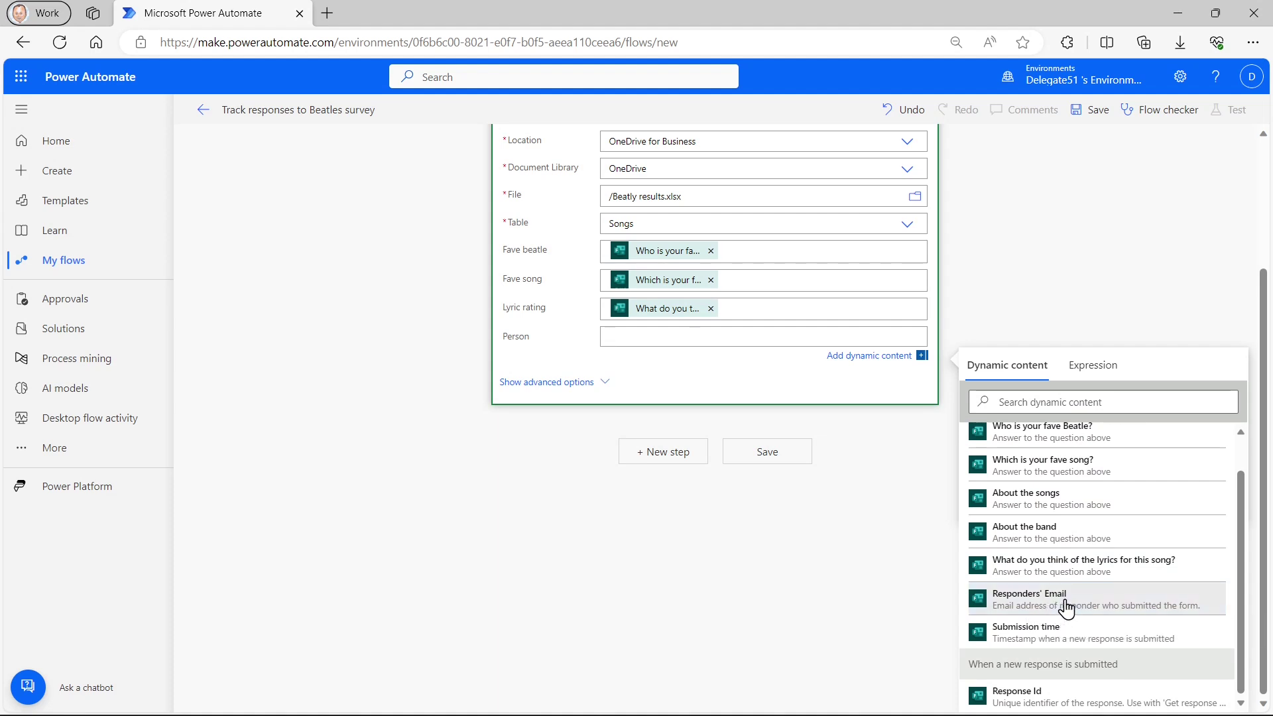
{"action": "left_click", "coordinate": [1070, 611]}
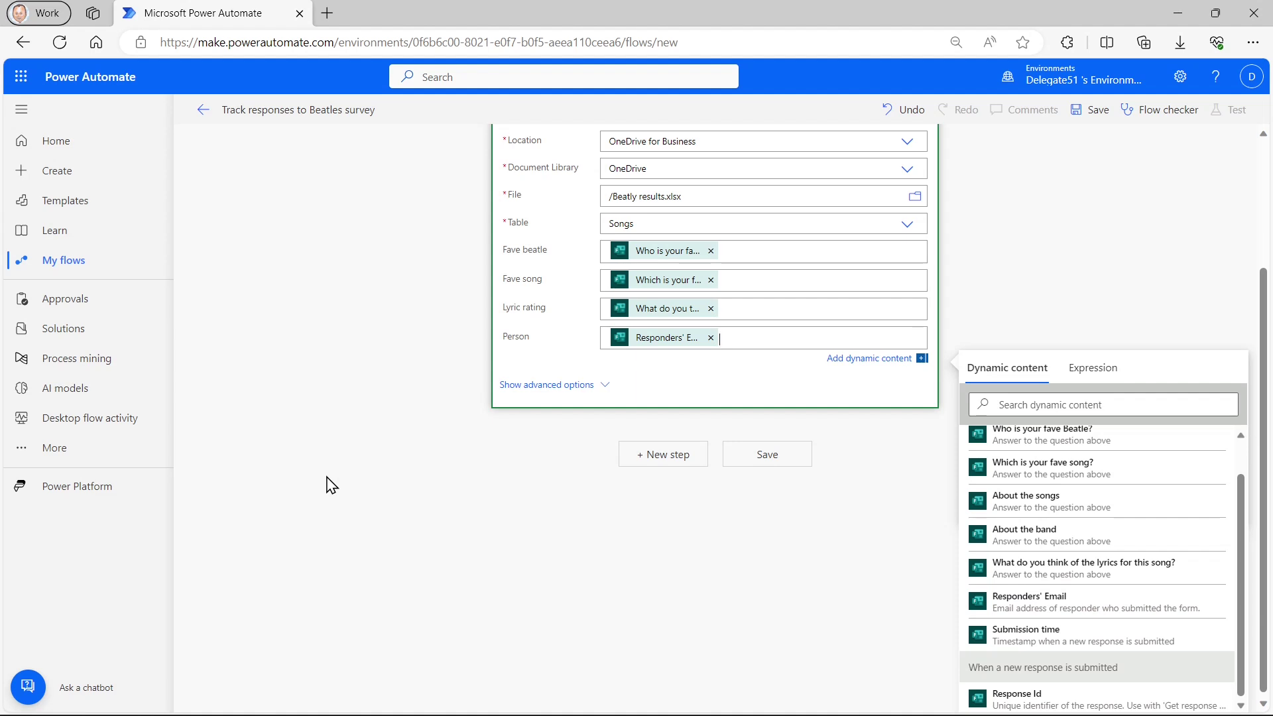
{"action": "scroll", "coordinate": [326, 486], "scroll_direction": "up", "scroll_amount": 1}
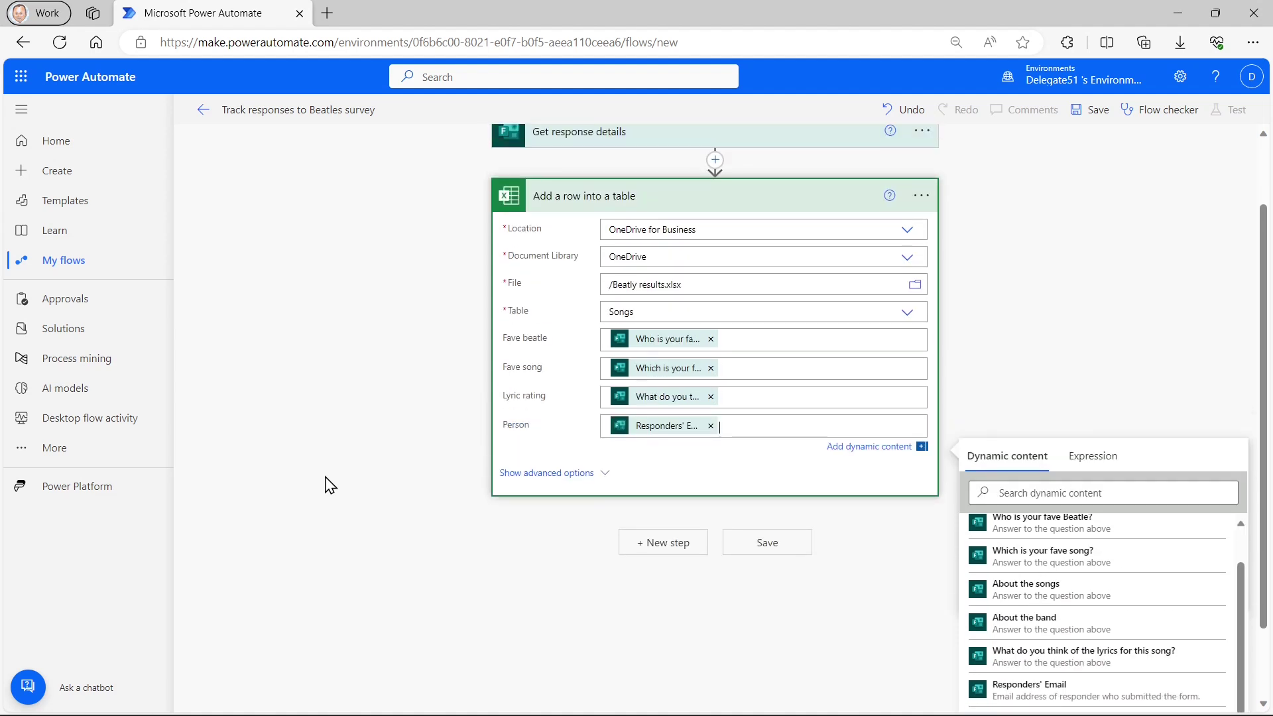
Save the Track responses to Beatles survey flow, then show the Microsoft 365 app list.
{"action": "left_click", "coordinate": [769, 551]}
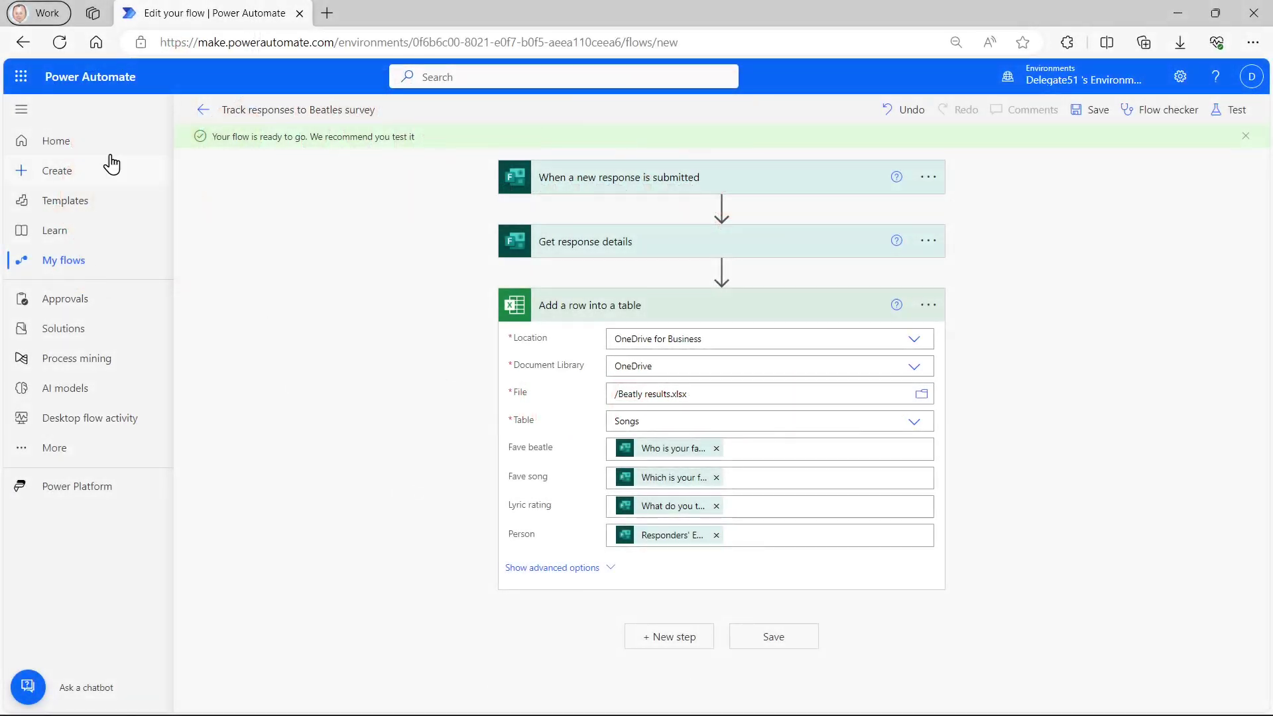
{"action": "left_click", "coordinate": [21, 77]}
Copy the Beatles survey for tutorial response link in Forms and load it in the browser.
{"action": "left_click", "coordinate": [77, 383]}
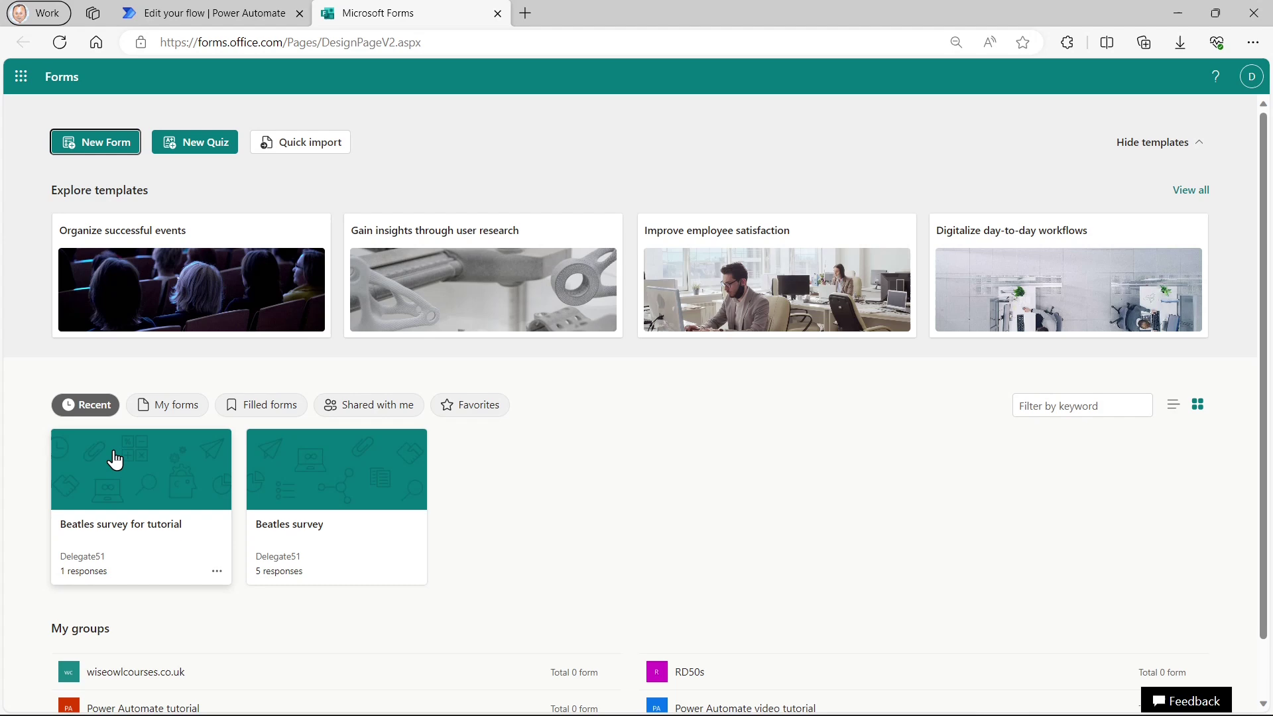
{"action": "left_click", "coordinate": [152, 522]}
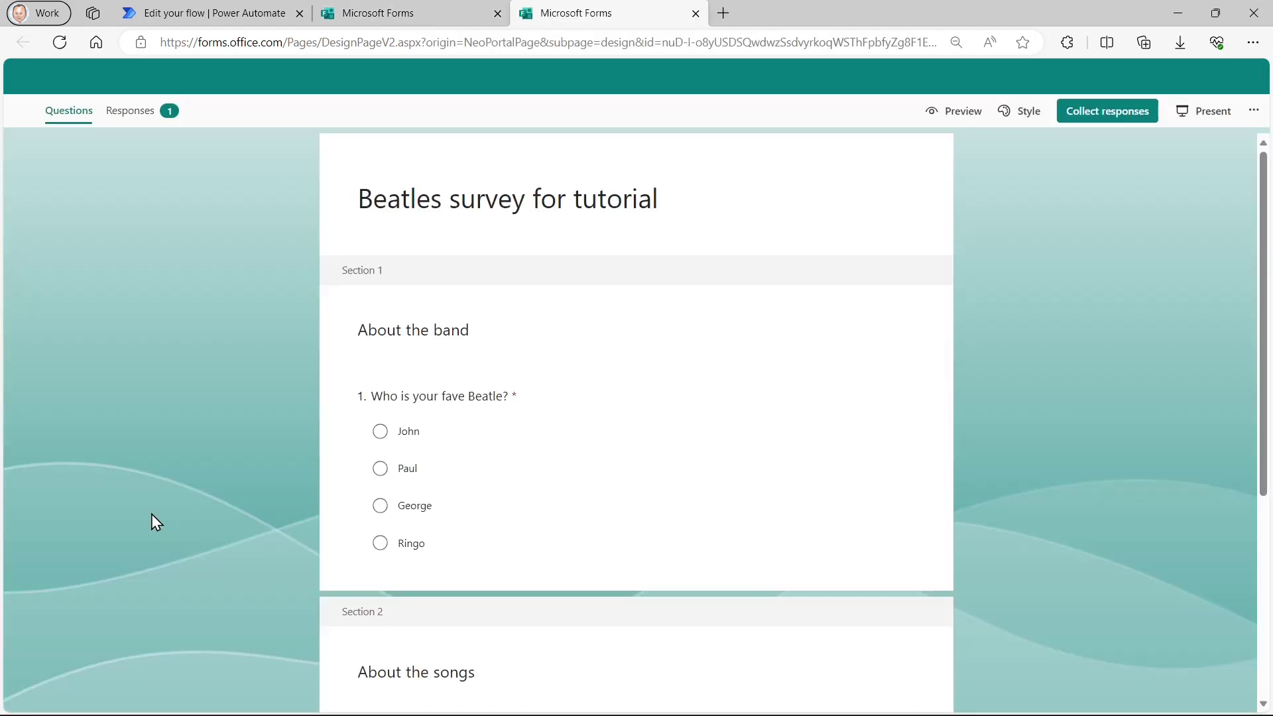
{"action": "left_click", "coordinate": [1136, 113]}
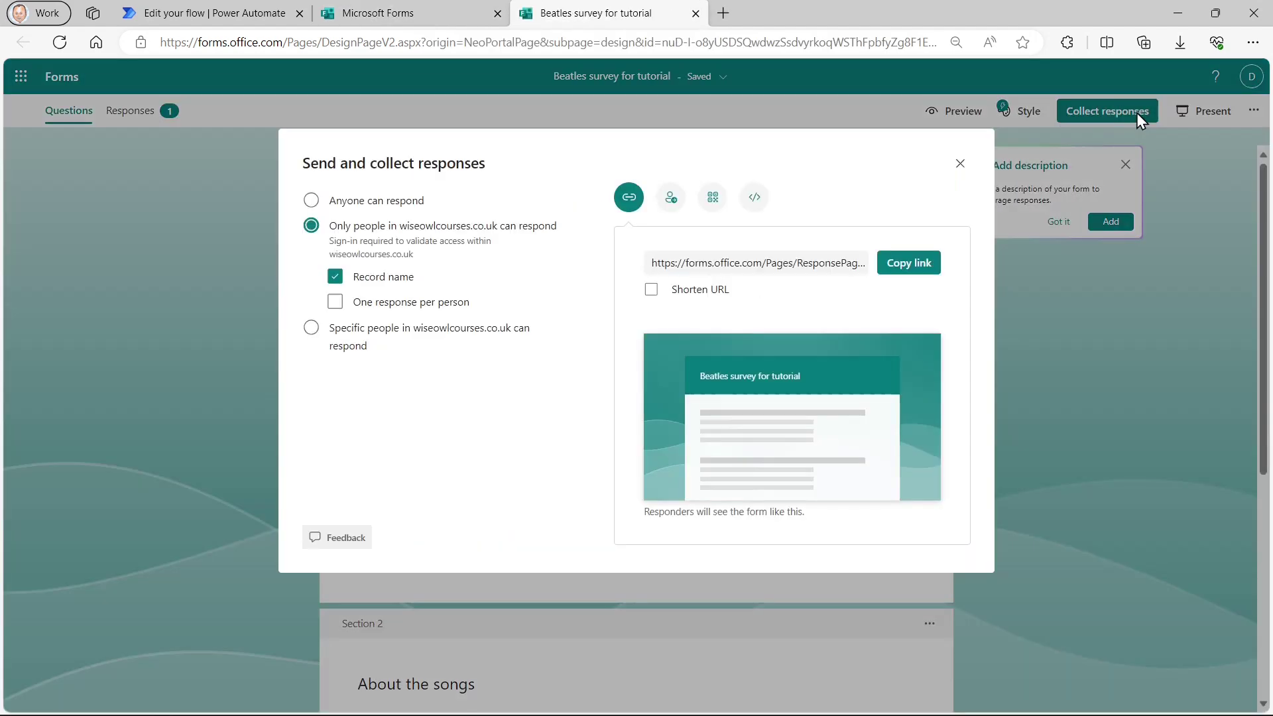
{"action": "left_click", "coordinate": [921, 265]}
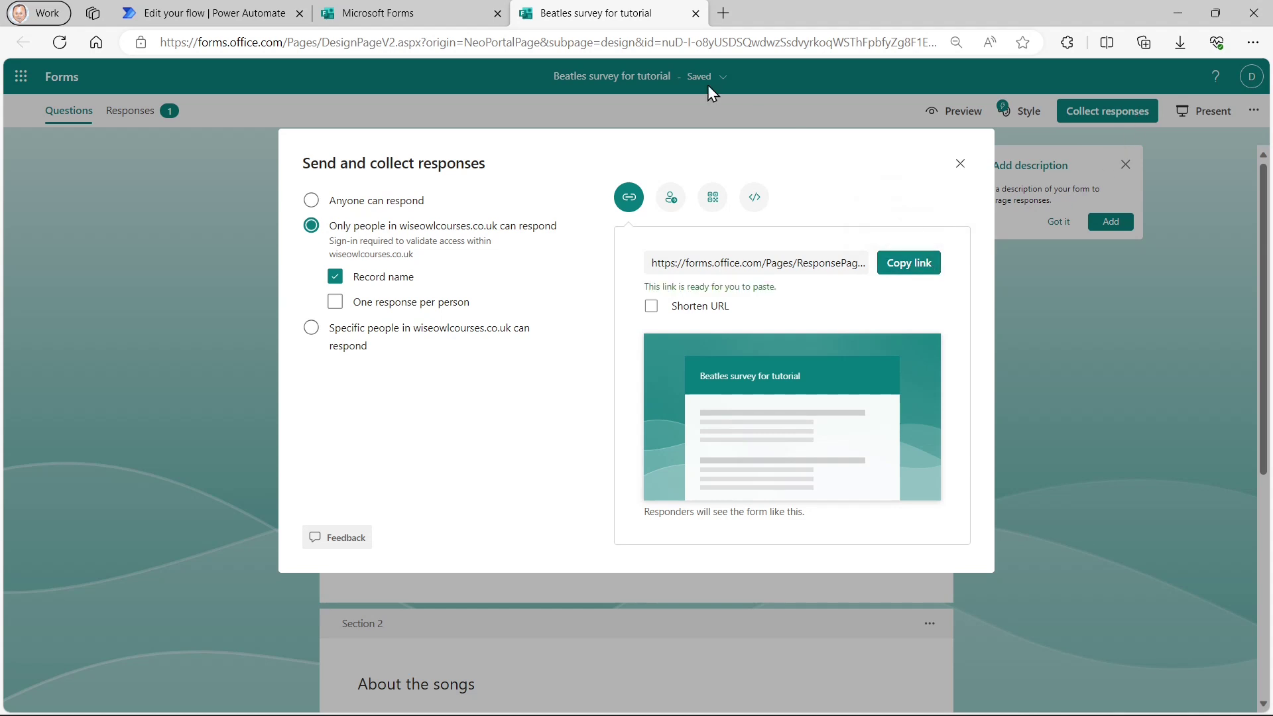
{"action": "left_click", "coordinate": [618, 47]}
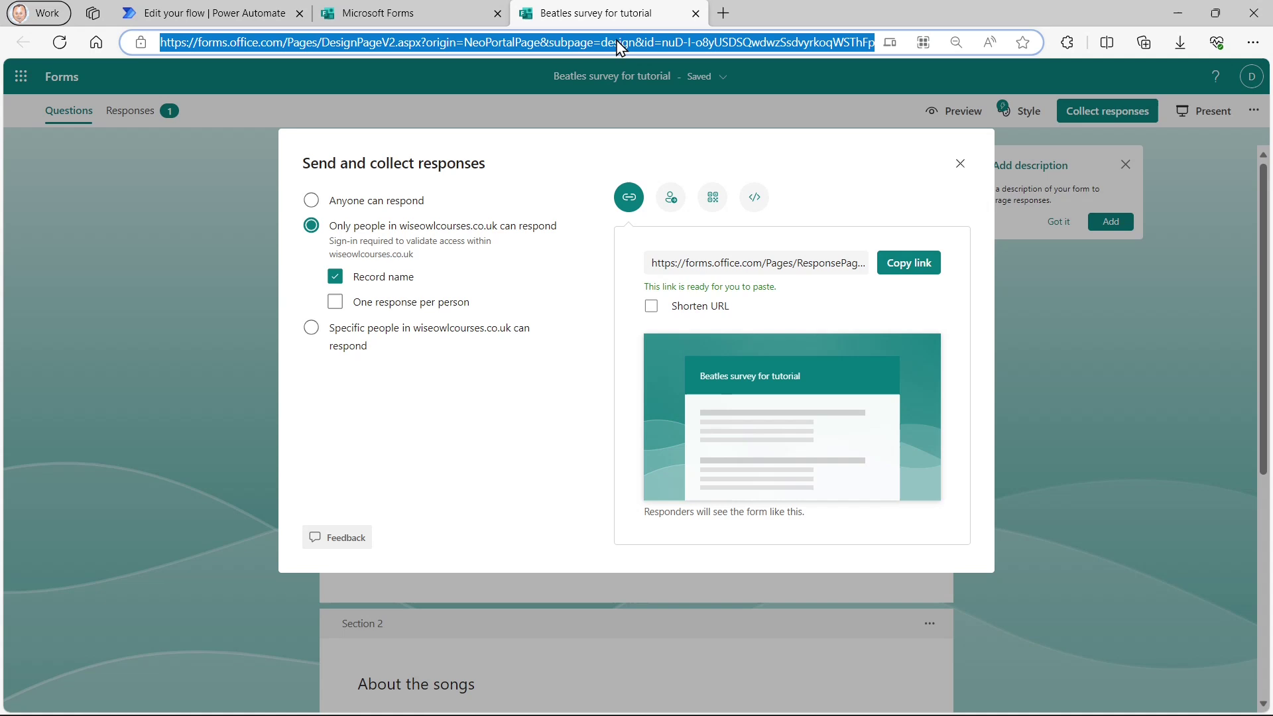
{"action": "key", "text": "ctrl+v"}
{"action": "key", "text": "Return"}
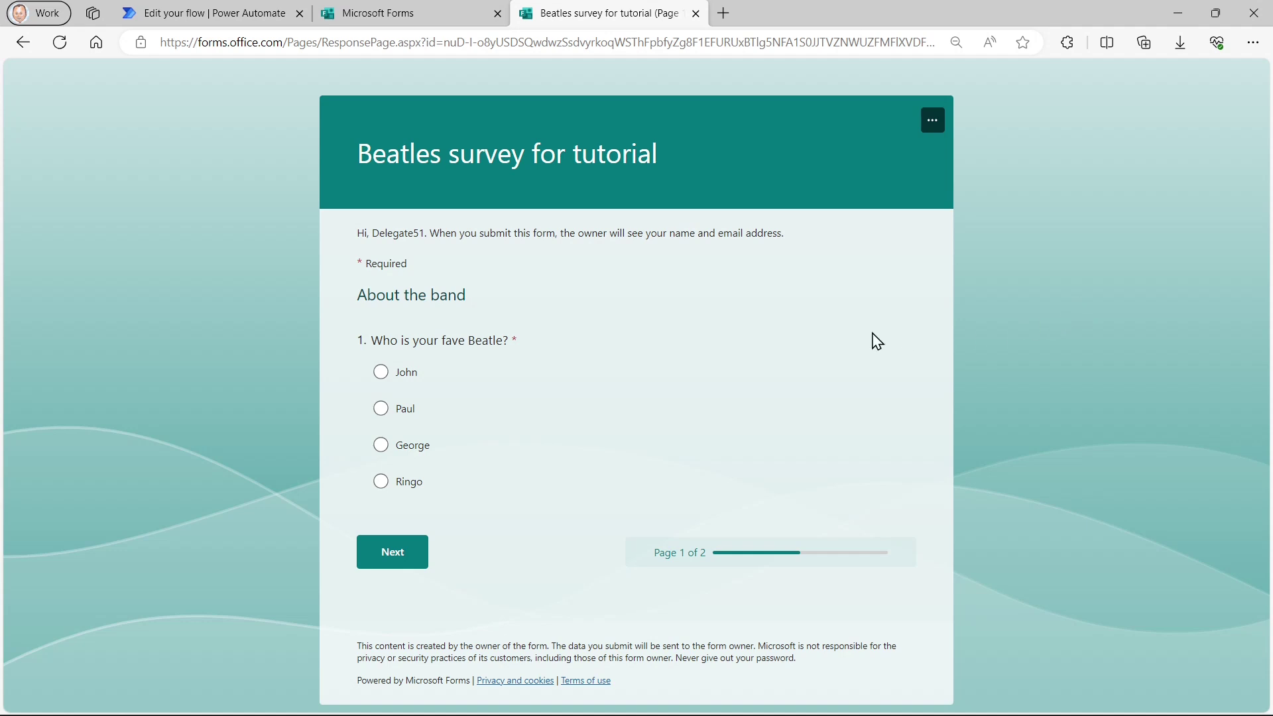
Answer the survey with George, favourite song 'Yesterrday' and lyrics rating 9, then submit.
{"action": "left_click", "coordinate": [381, 444]}
{"action": "left_click", "coordinate": [404, 555]}
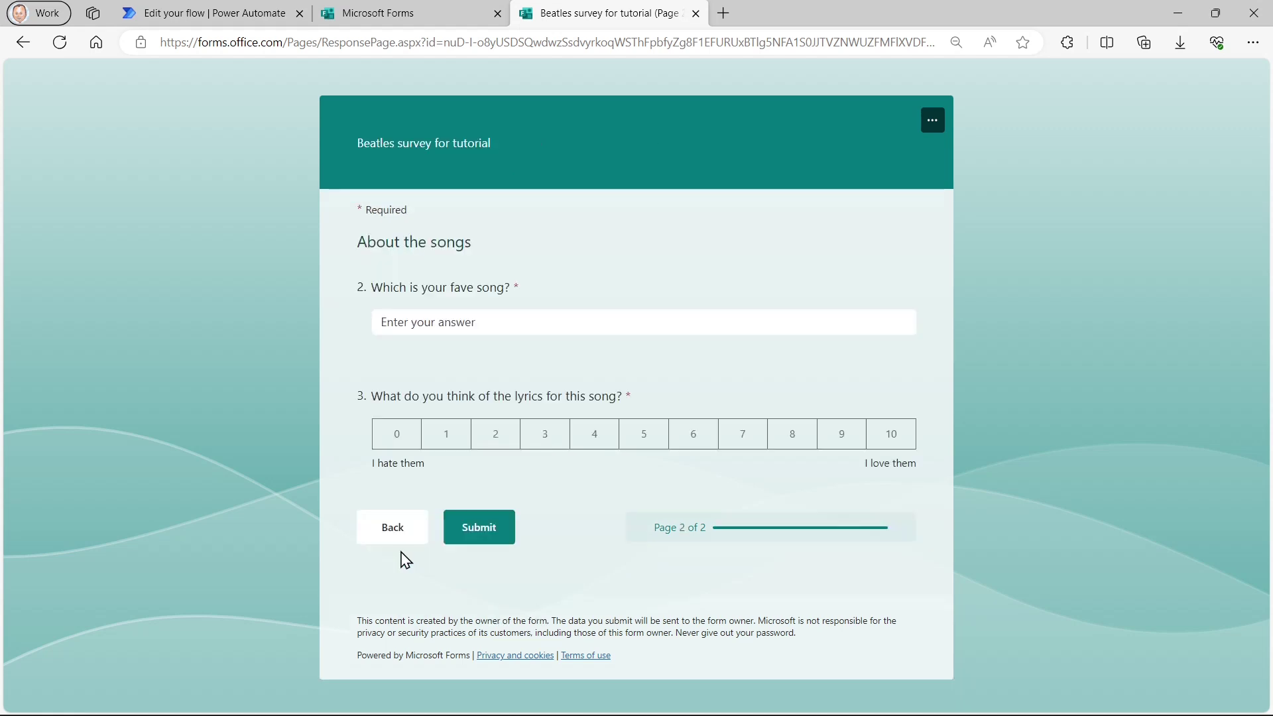
{"action": "left_click", "coordinate": [474, 325]}
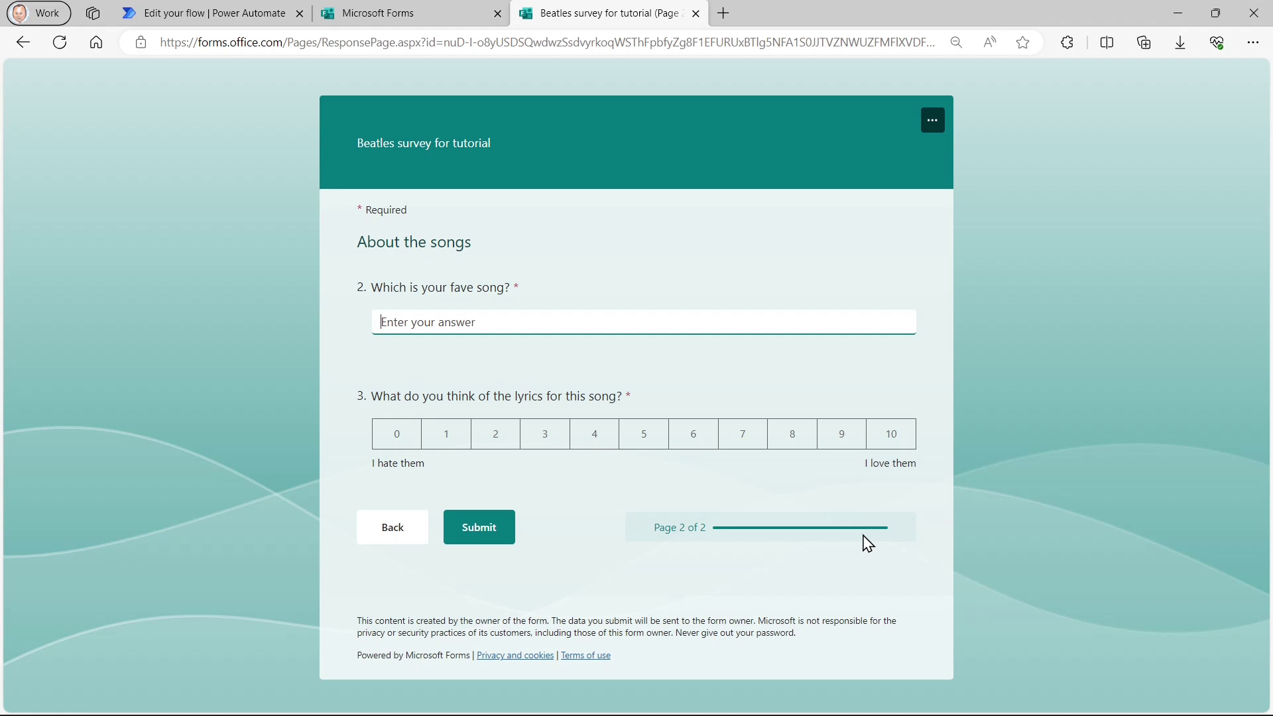
{"action": "type", "text": "Yesterrday"}
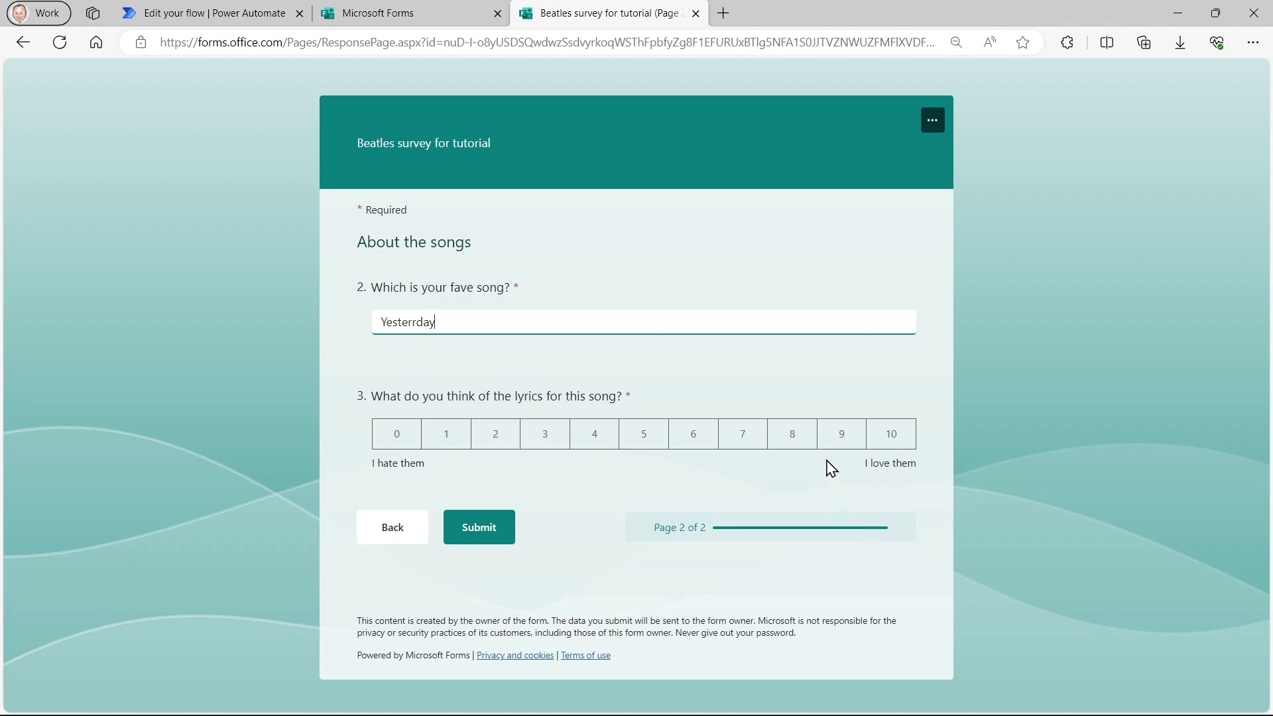
{"action": "left_click", "coordinate": [838, 439]}
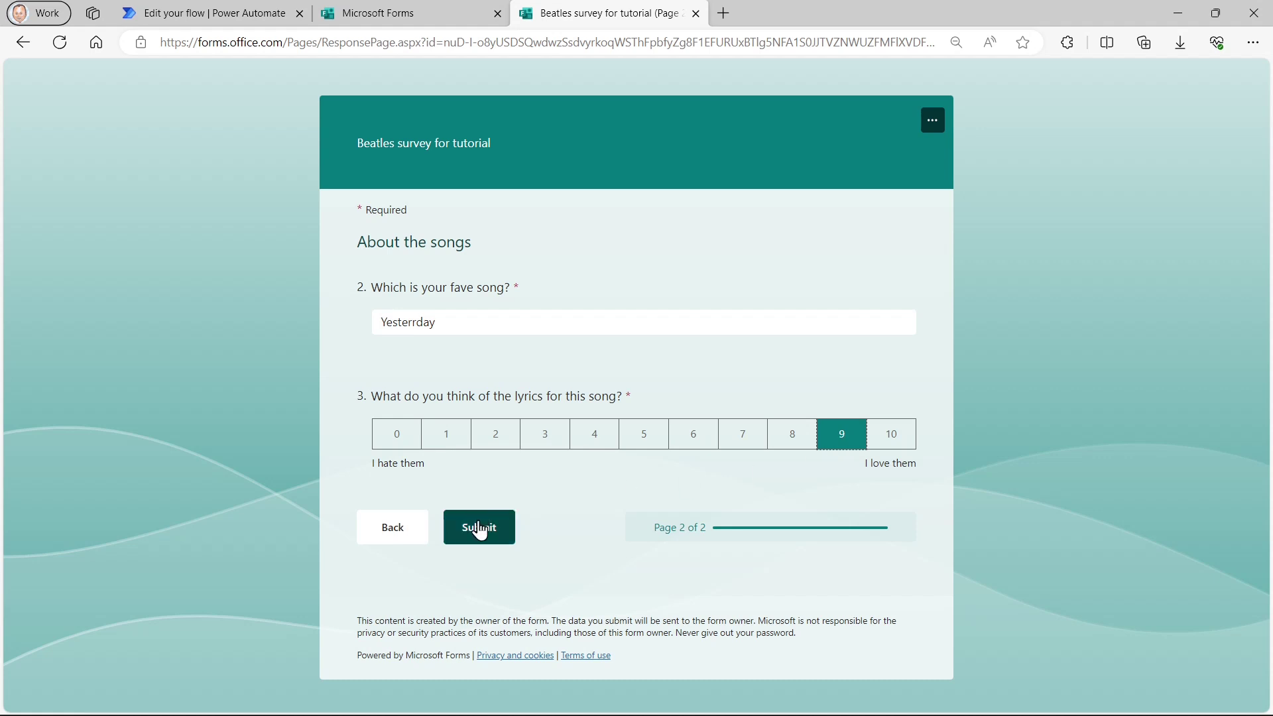
{"action": "left_click", "coordinate": [481, 527]}
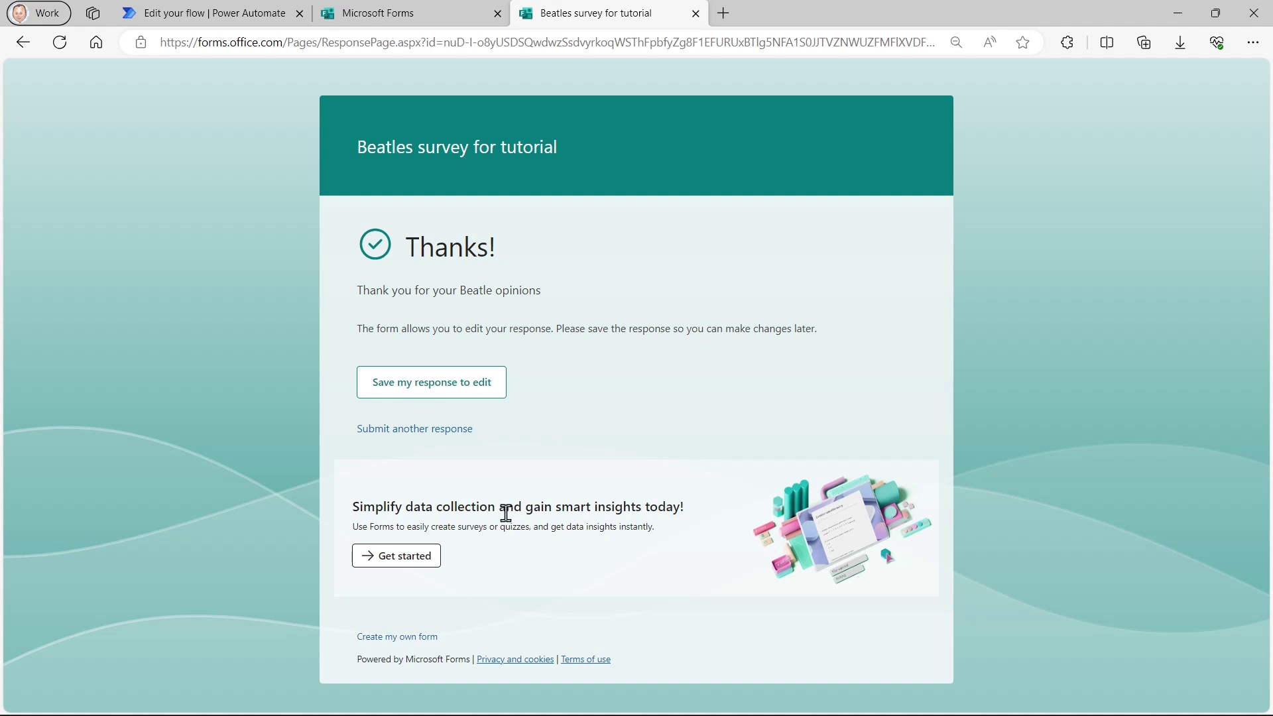
Confirm the flow's run history shows a successful test run, then open Excel's start page.
{"action": "left_click", "coordinate": [398, 13]}
{"action": "left_click", "coordinate": [218, 11]}
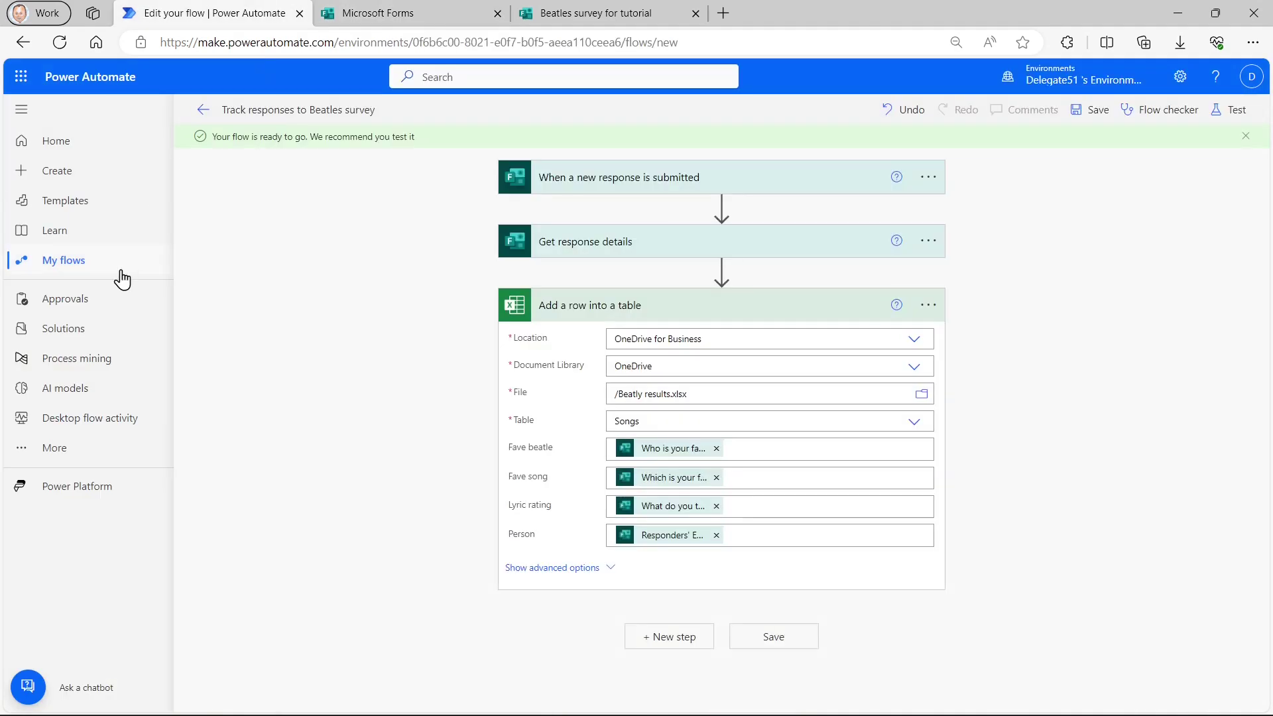
{"action": "left_click", "coordinate": [78, 264]}
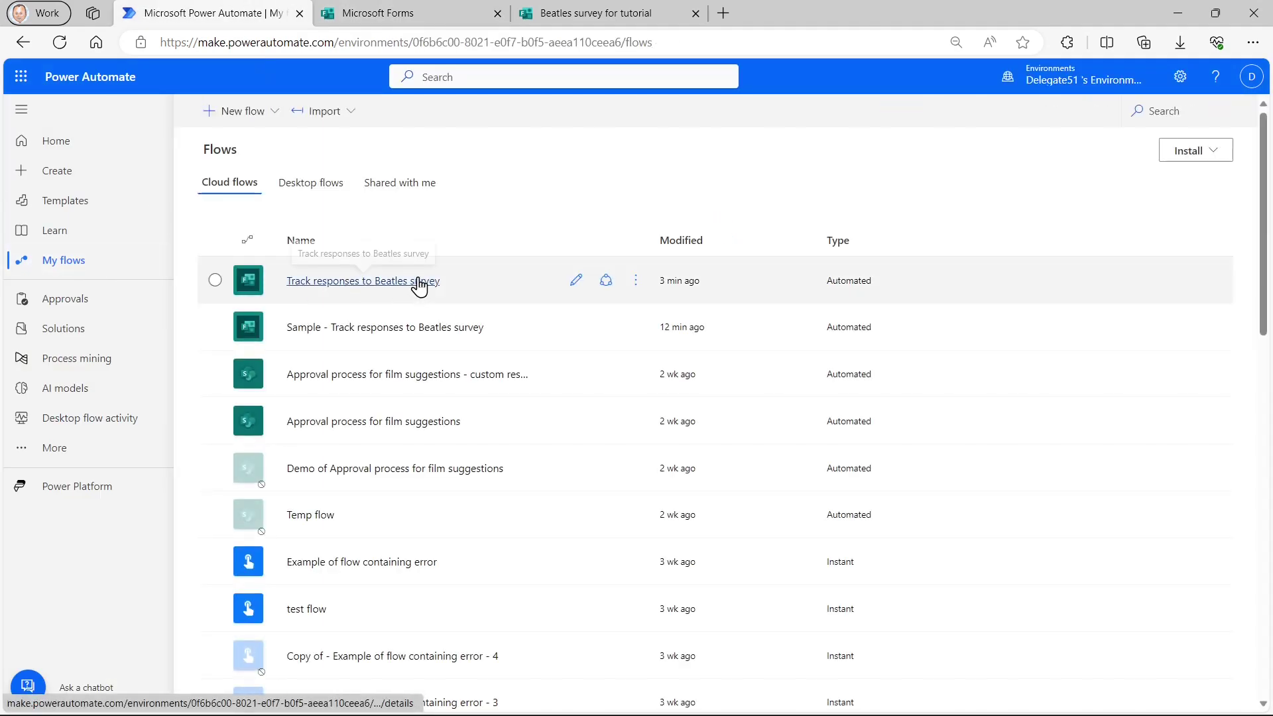
{"action": "left_click", "coordinate": [405, 282]}
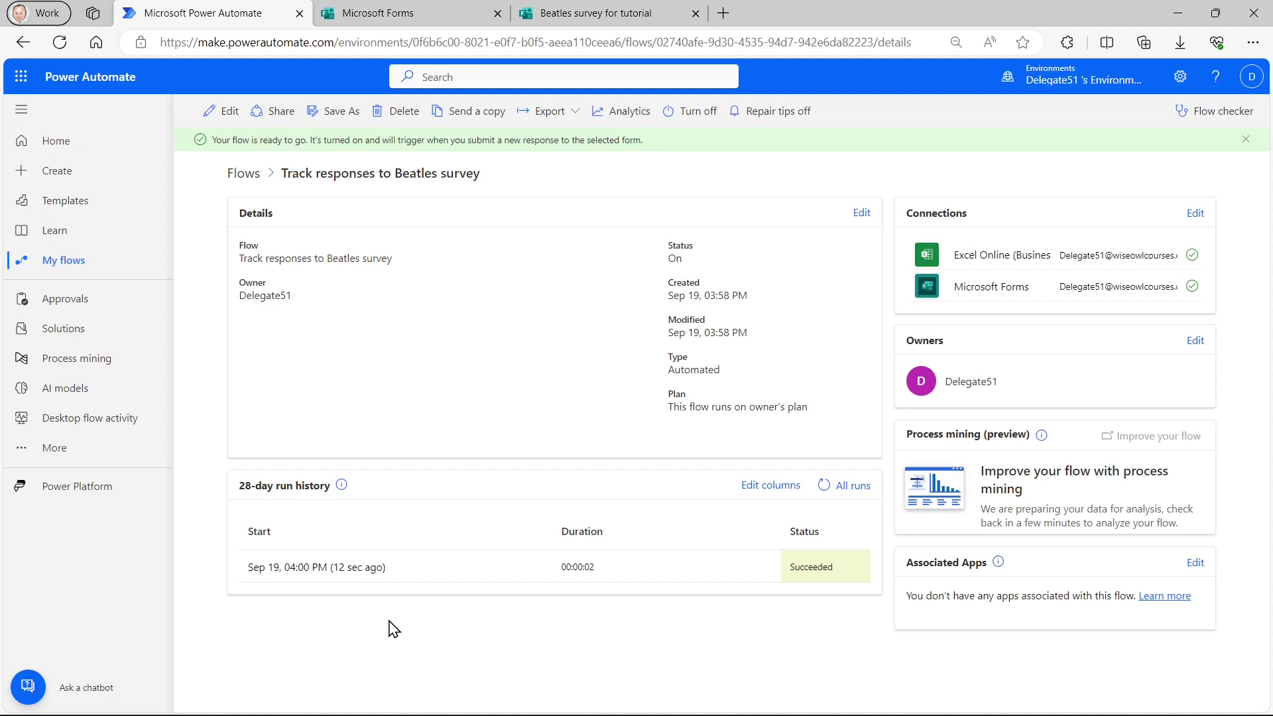
{"action": "left_click", "coordinate": [21, 77]}
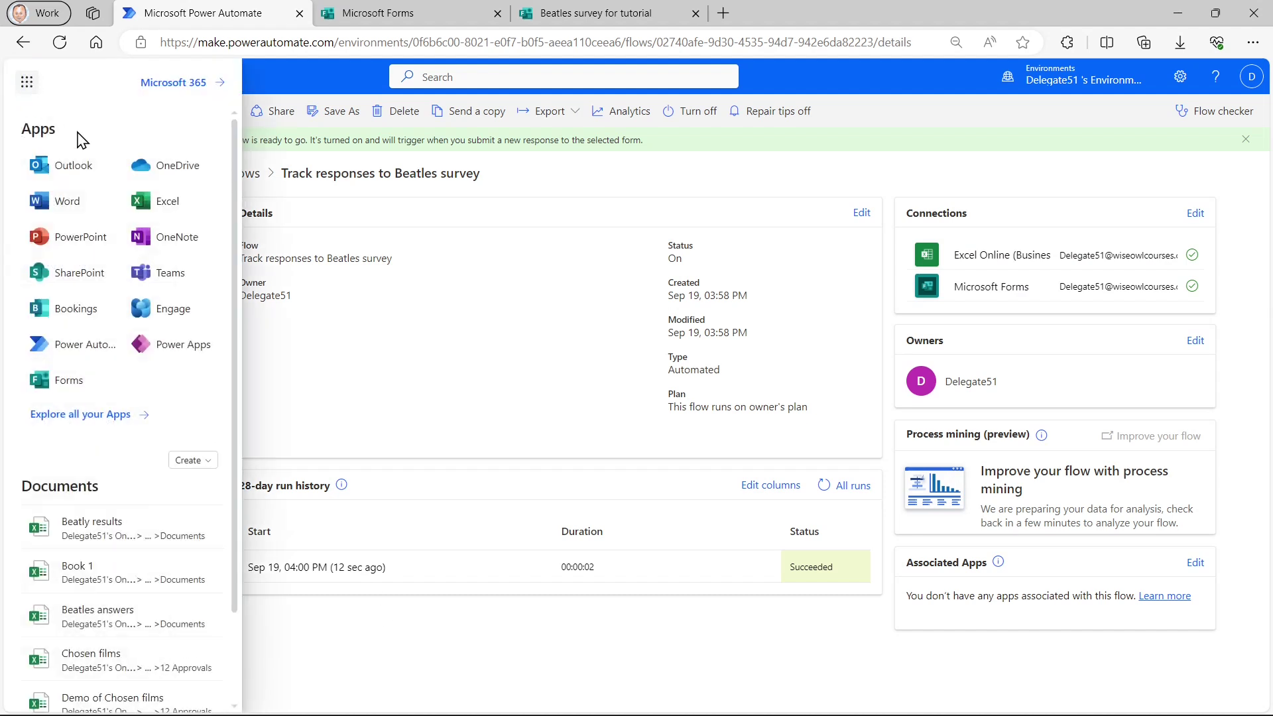
{"action": "left_click", "coordinate": [167, 204]}
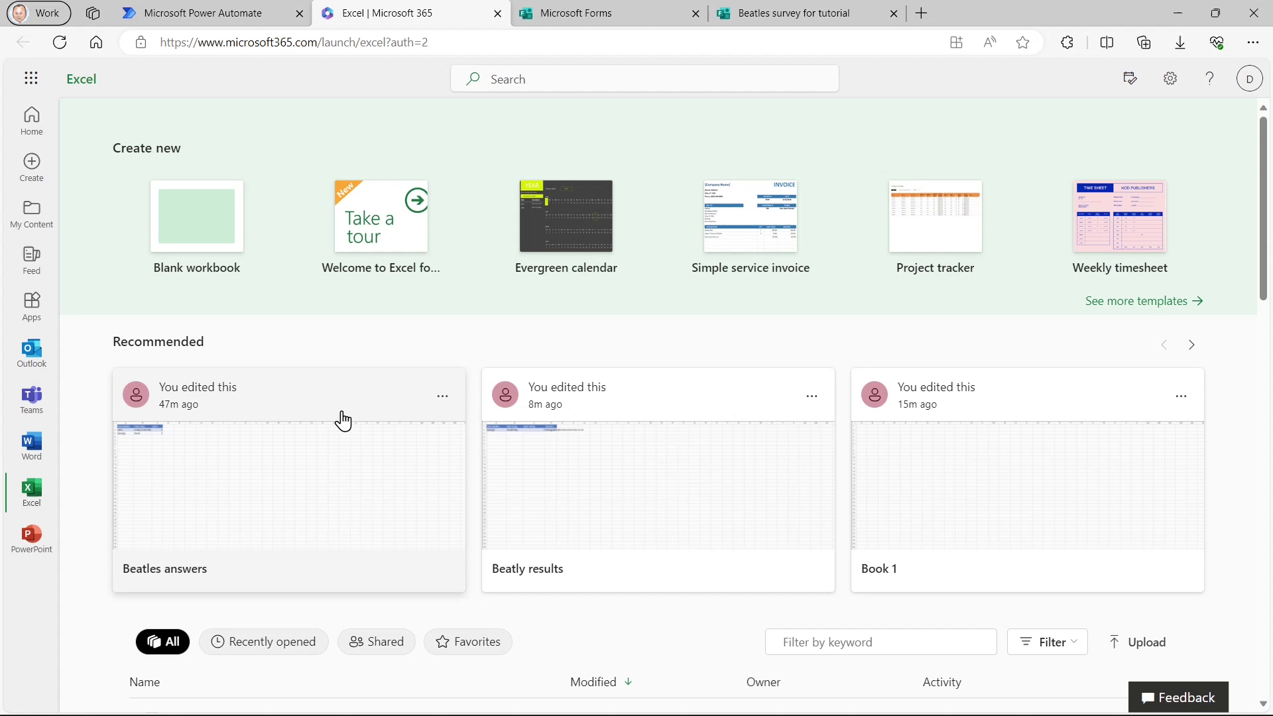
Open Beatly results.xlsx and widen column D so the new row's email fits.
{"action": "left_click", "coordinate": [613, 511]}
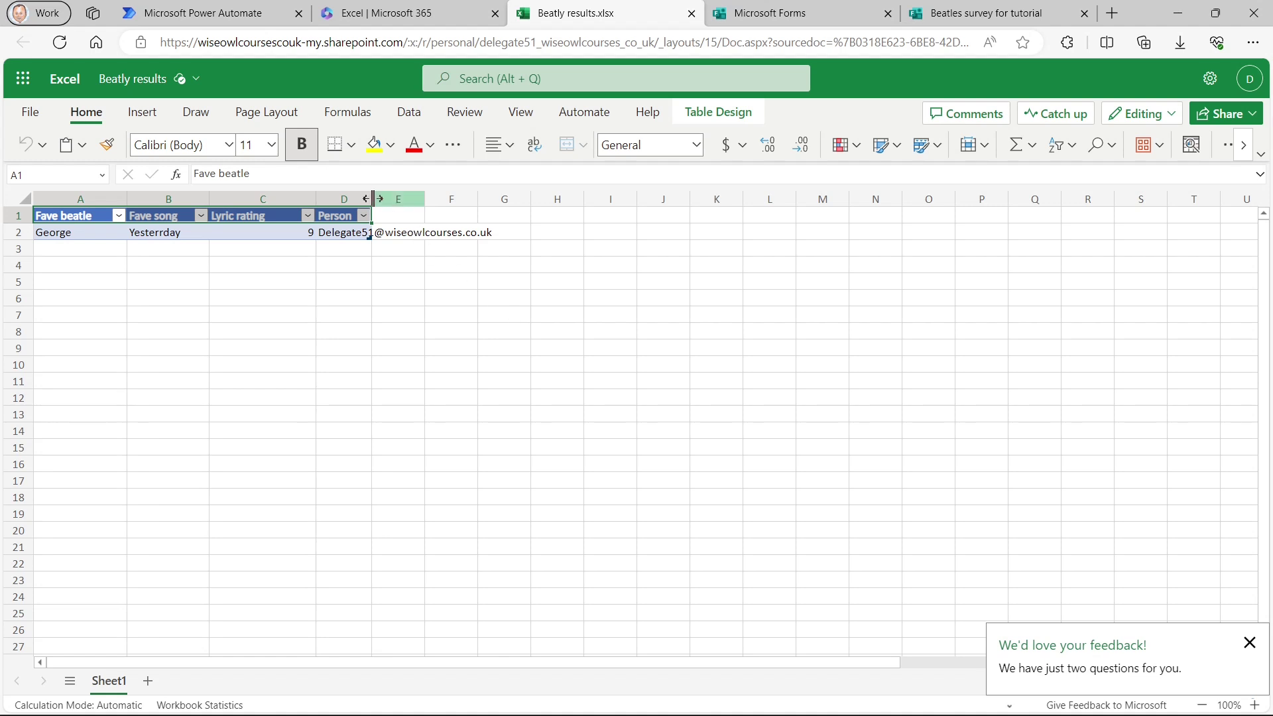
{"action": "left_click_drag", "start_coordinate": [371, 198], "coordinate": [509, 232]}
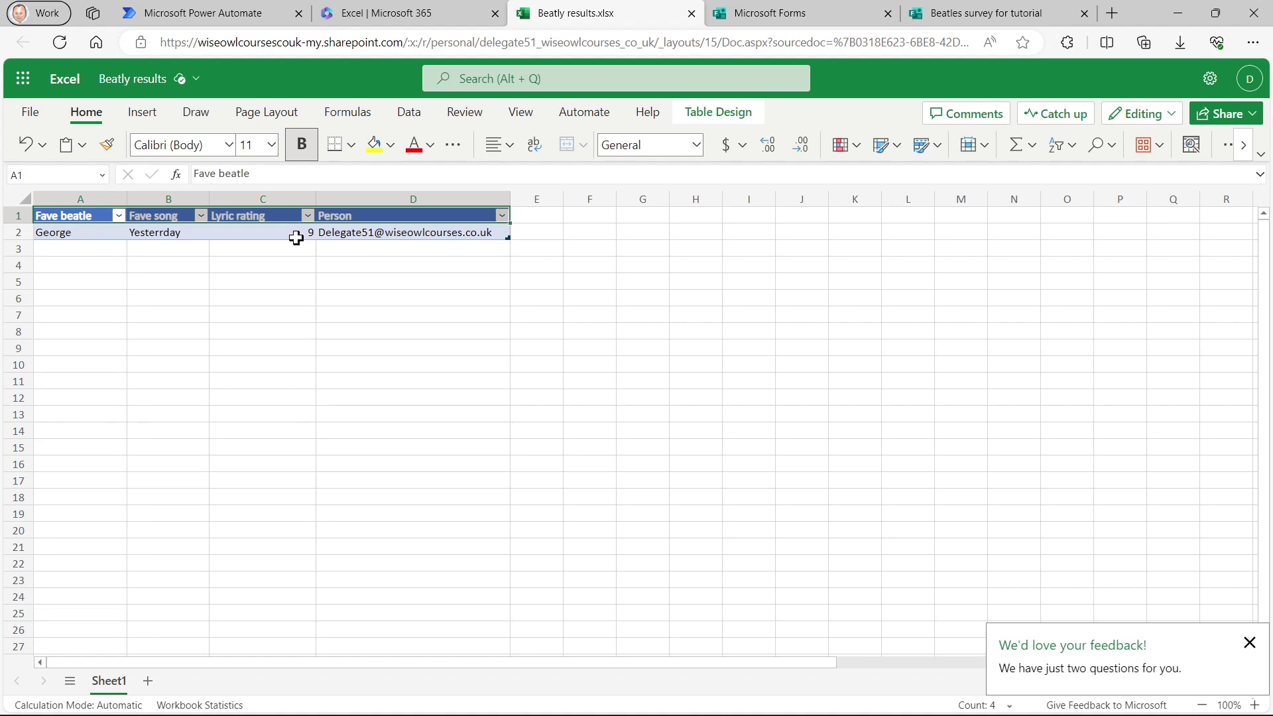
Export the survey's 2 responses to 'Beatles survey for tutorial(1-2).xlsx', open it, then close it.
{"action": "left_click", "coordinate": [765, 11]}
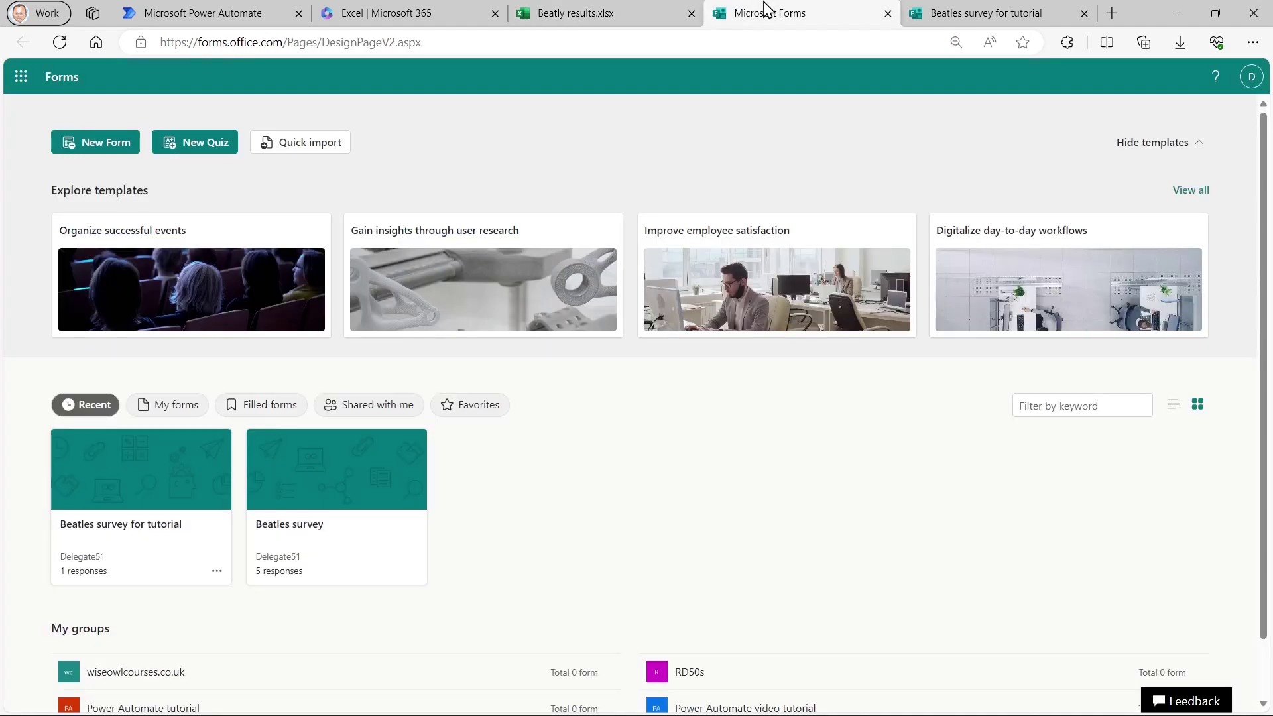
{"action": "left_click", "coordinate": [172, 513]}
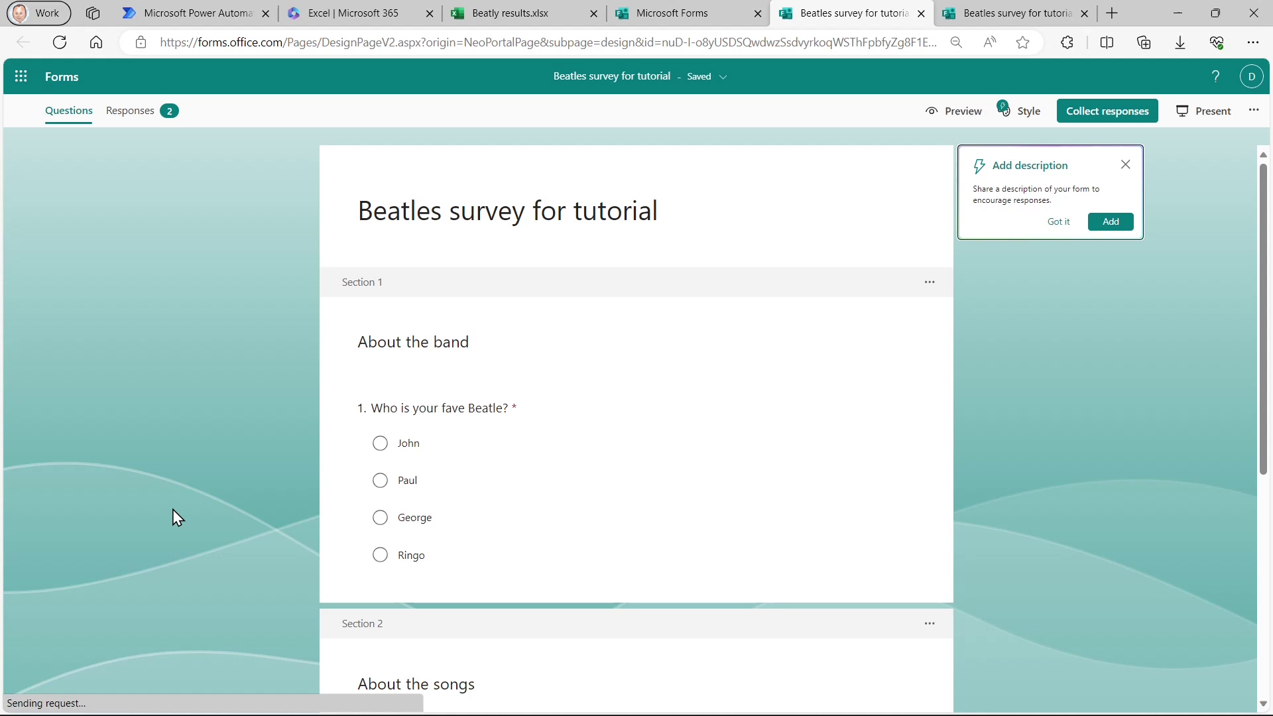
{"action": "left_click", "coordinate": [119, 109]}
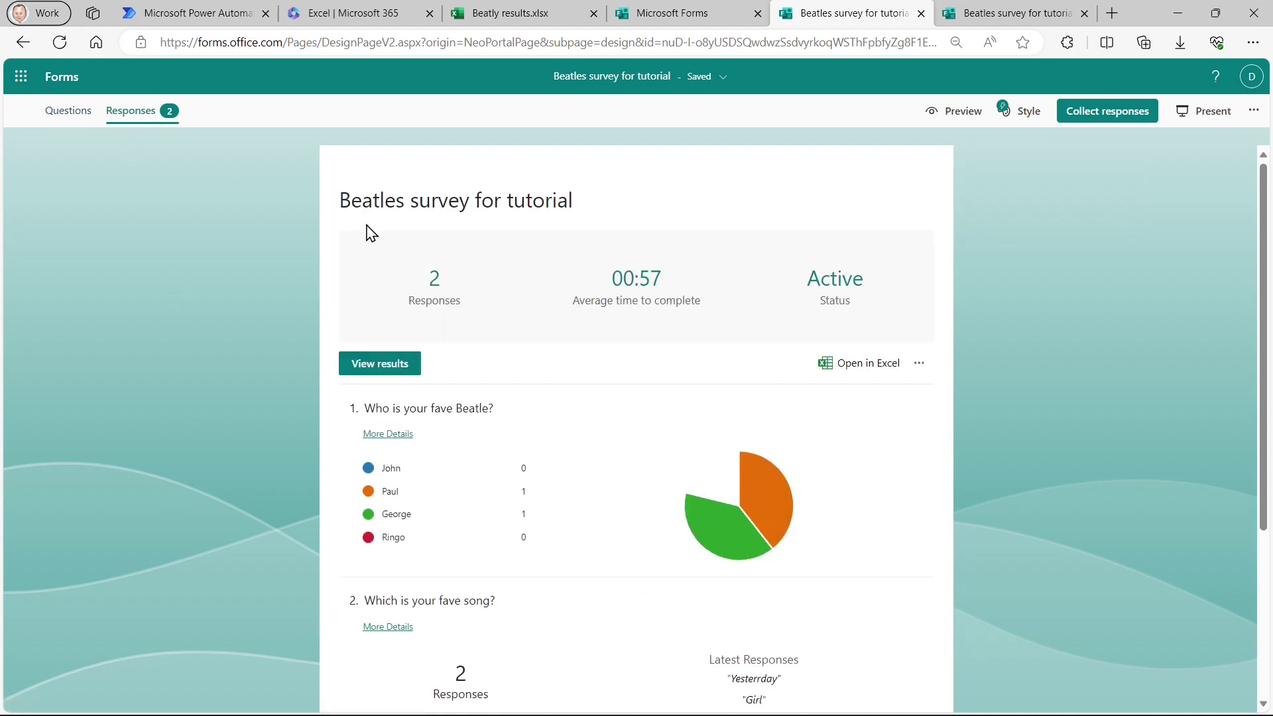
{"action": "left_click", "coordinate": [855, 363]}
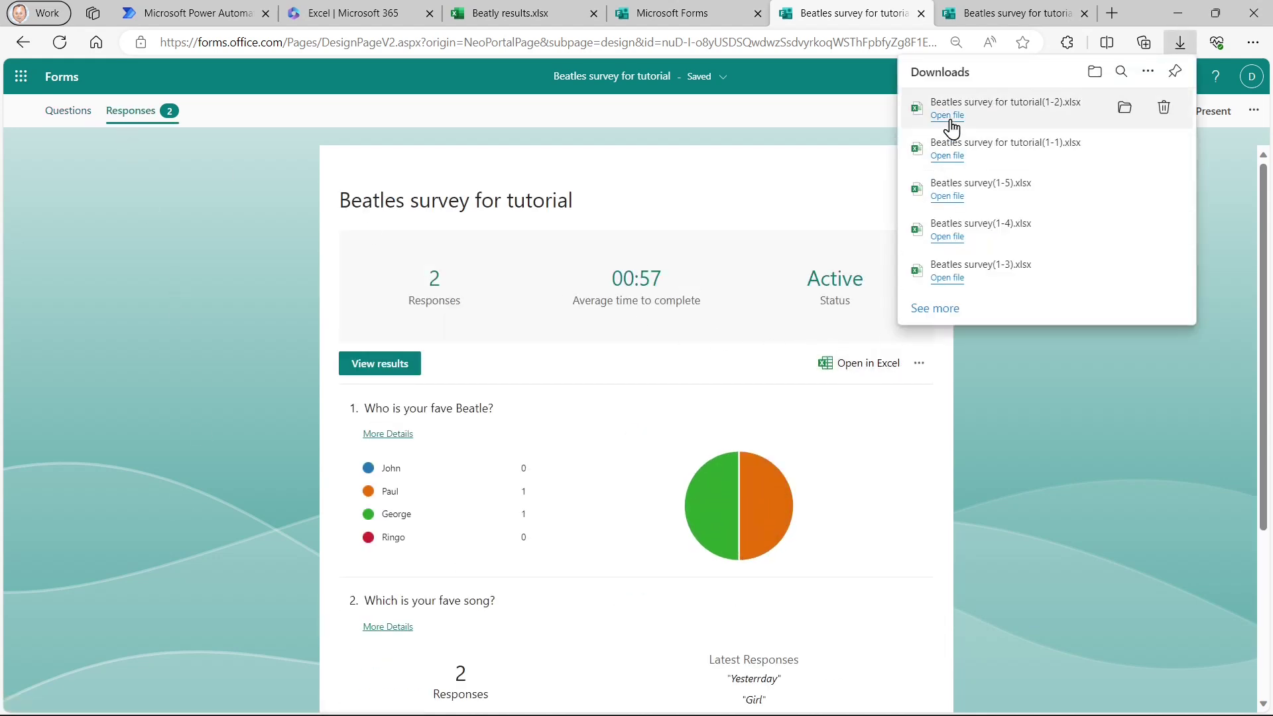
{"action": "left_click", "coordinate": [946, 116]}
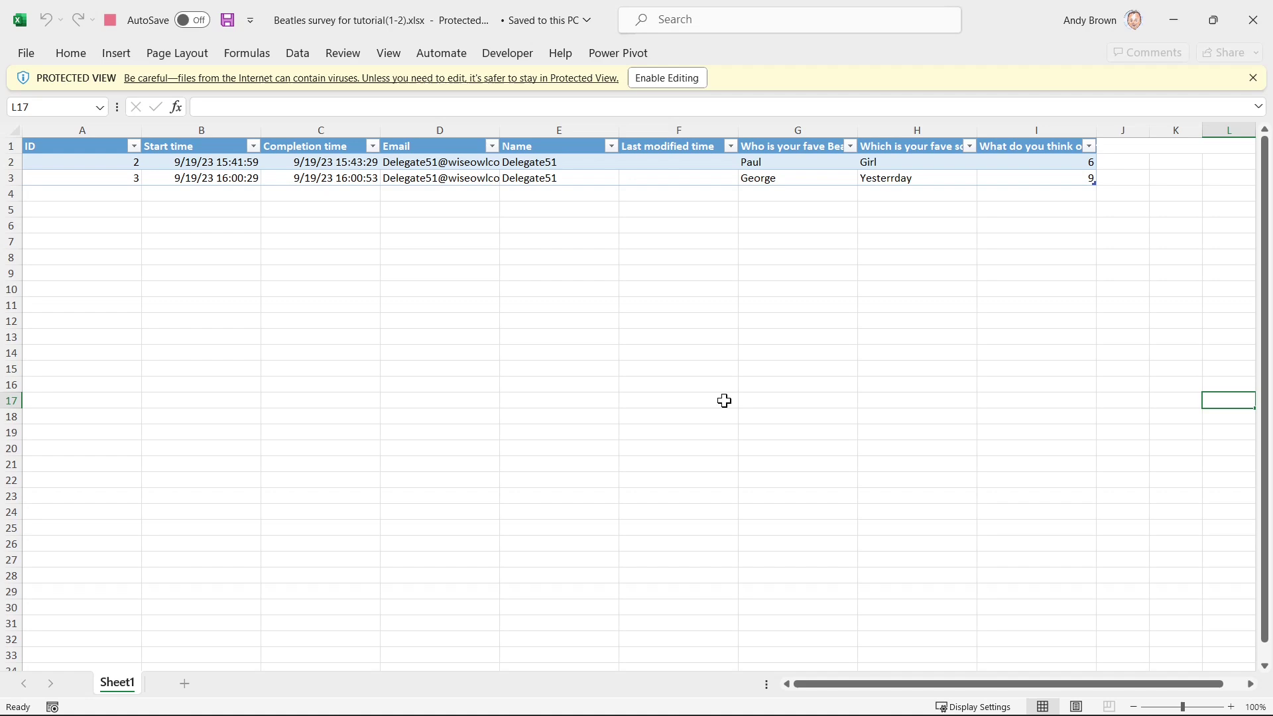
{"action": "left_click", "coordinate": [1252, 20]}
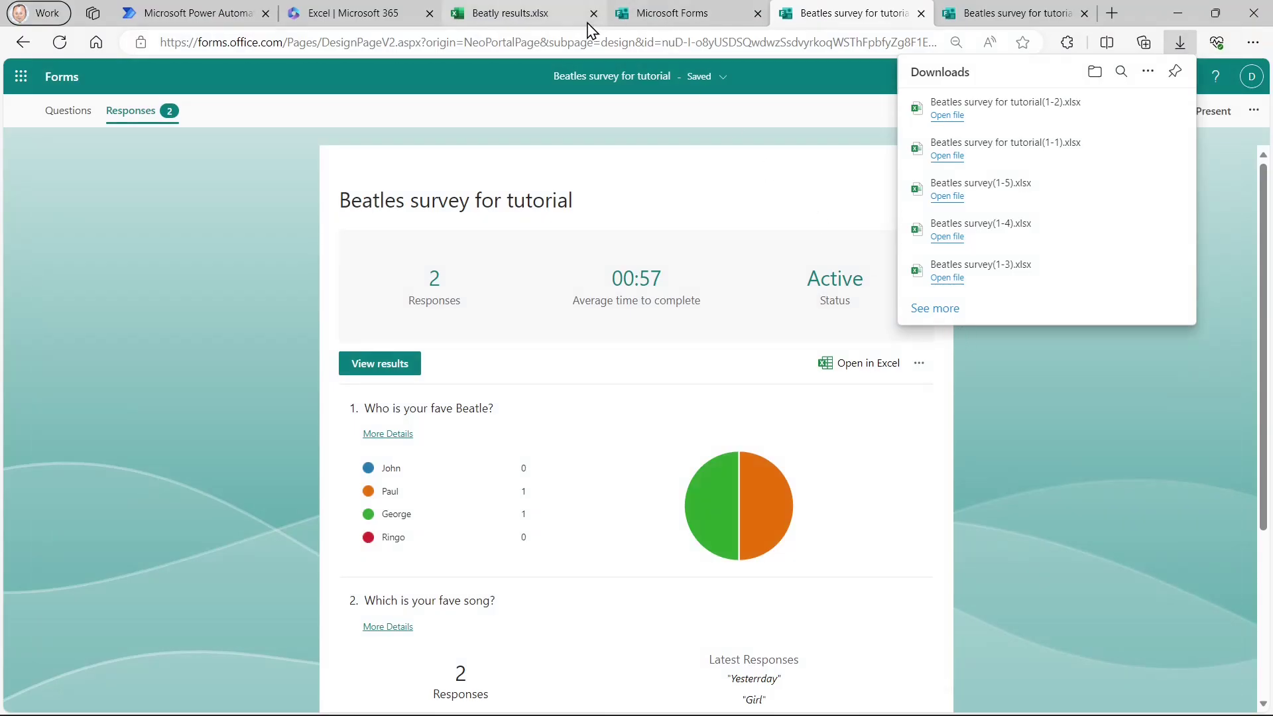
Return to the flow's details page in Power Automate and open the flow for editing.
{"action": "left_click", "coordinate": [235, 14]}
{"action": "left_click", "coordinate": [225, 111]}
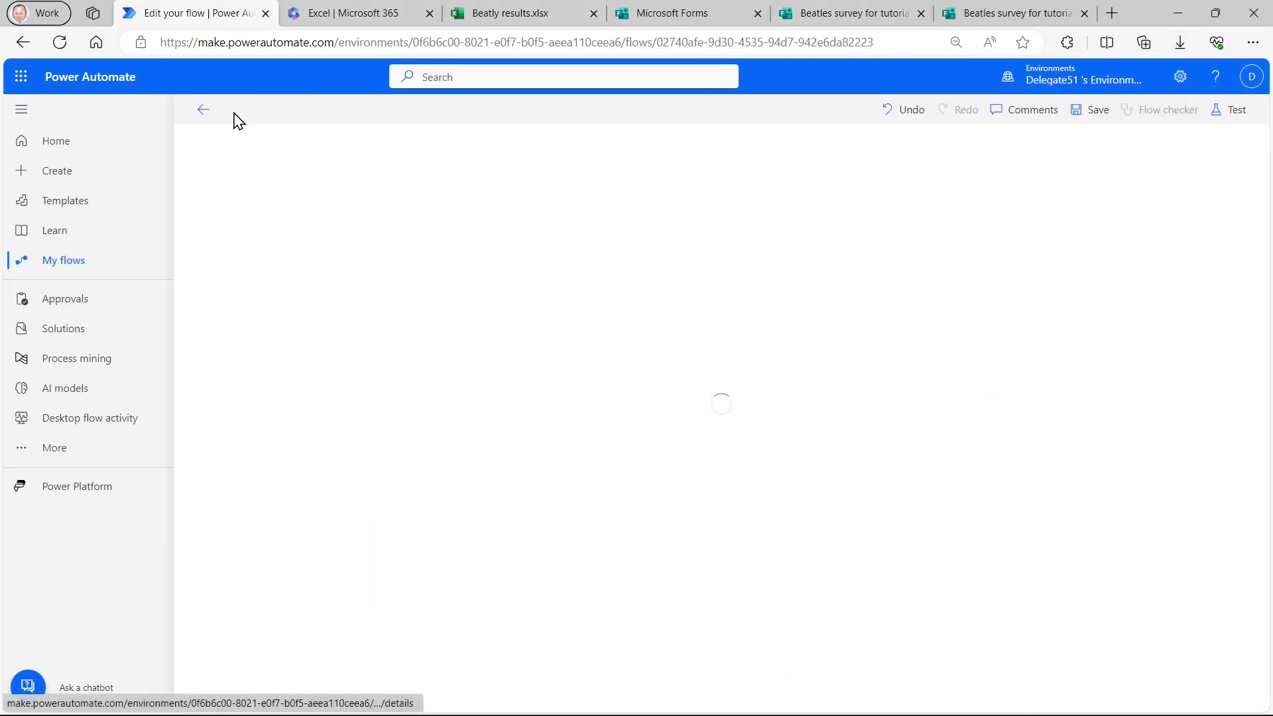